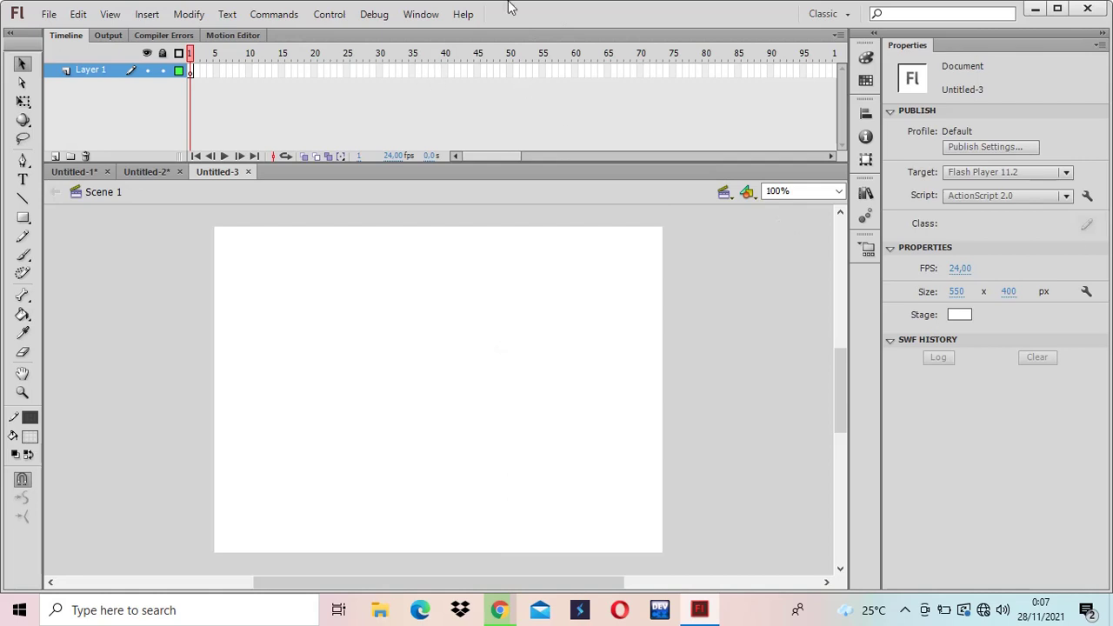
Rename Layer 1 as Peta and set the stage colour to black.
double_click(100, 77)
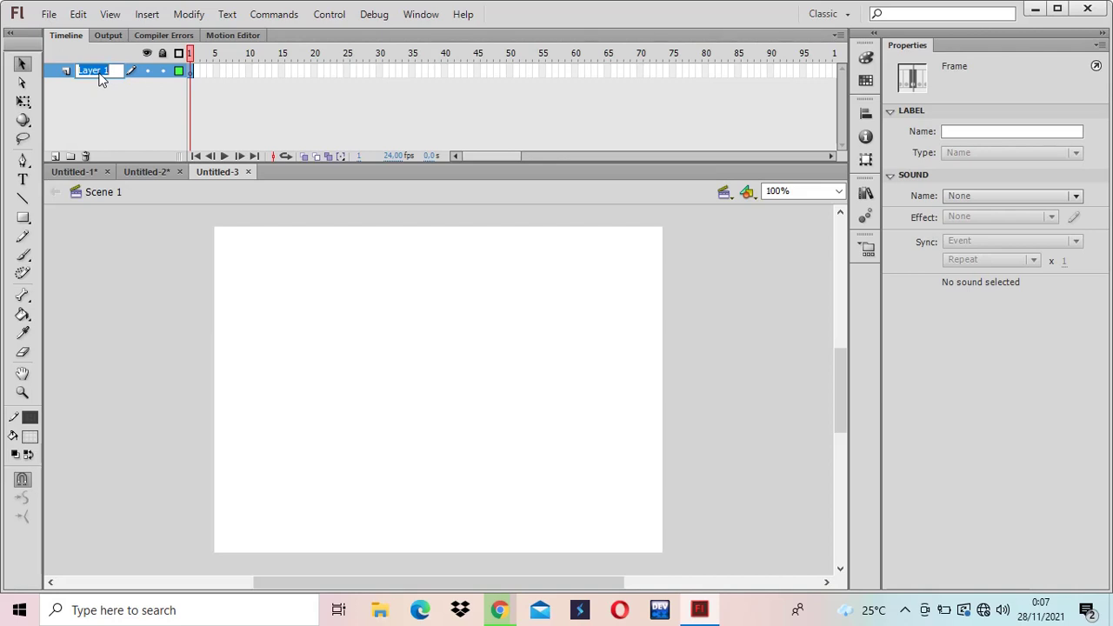
text(Peta)
key(Return)
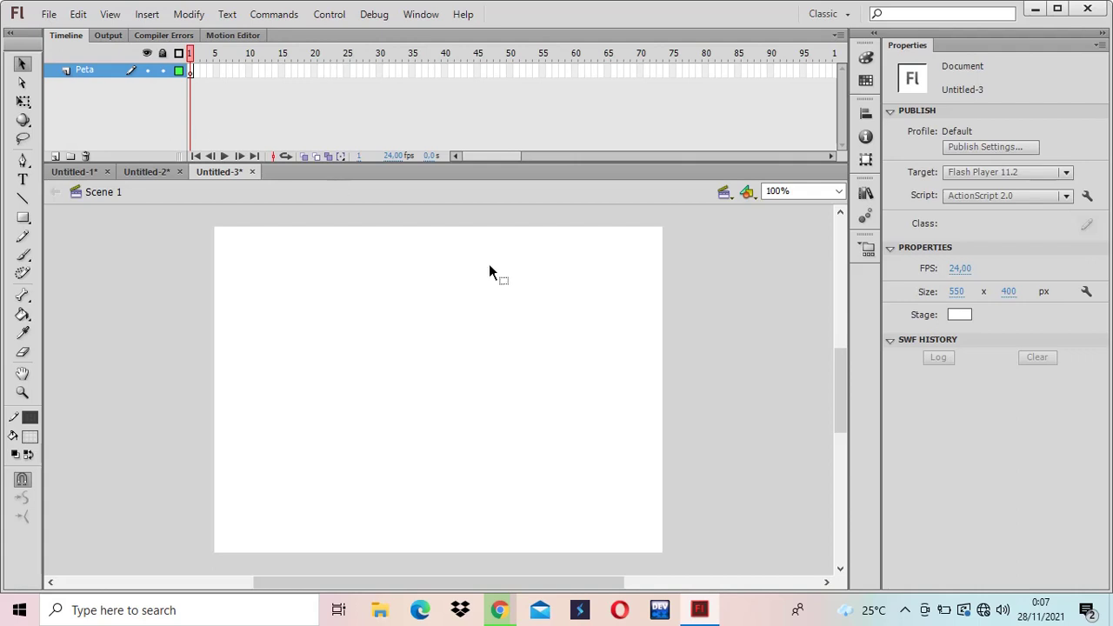
click(960, 315)
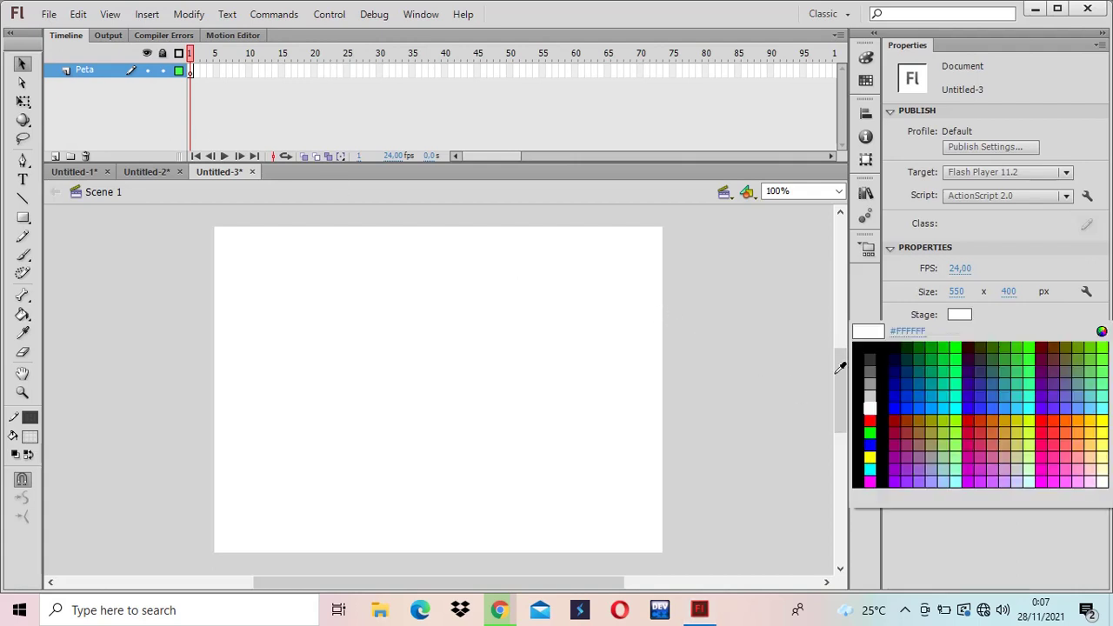
click(873, 346)
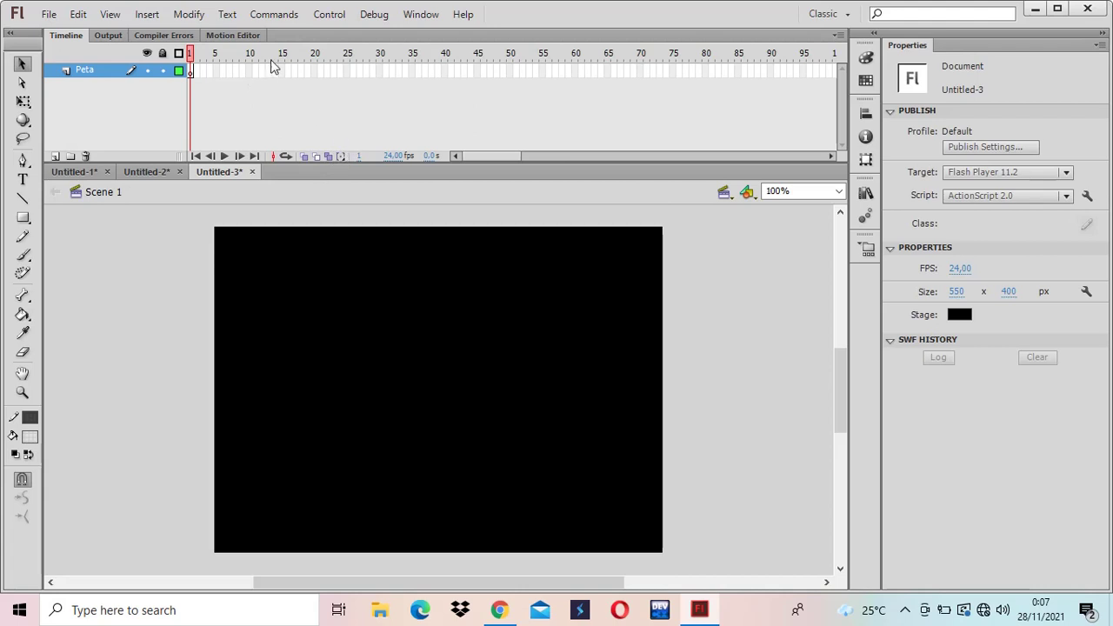
Import the peta2 map image from the Downloads folder onto the stage.
click(49, 14)
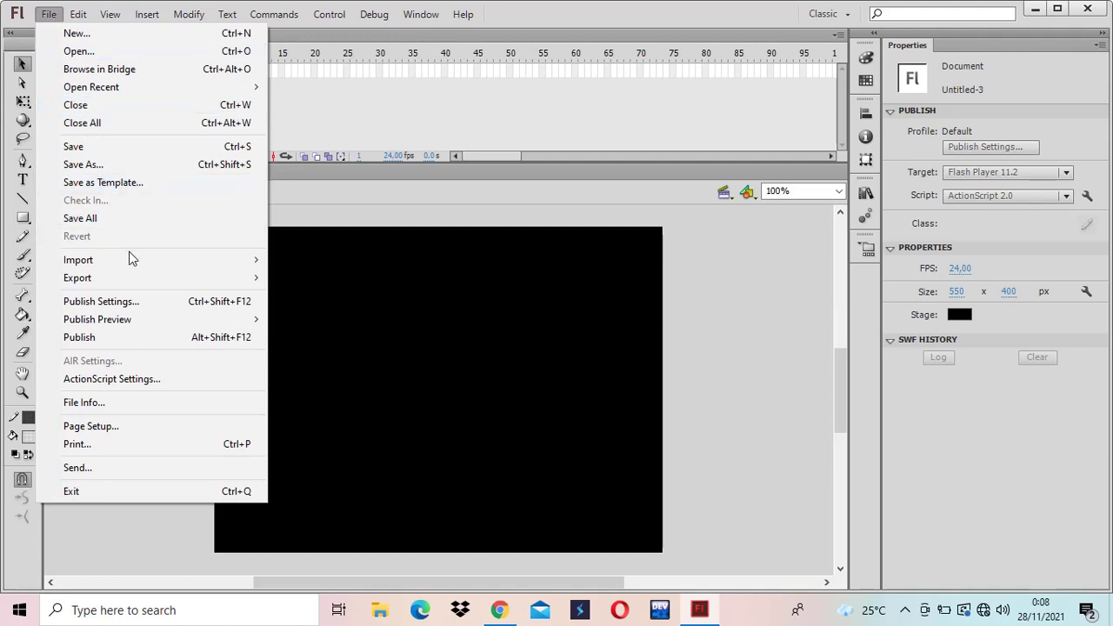
mouse_move(142, 265)
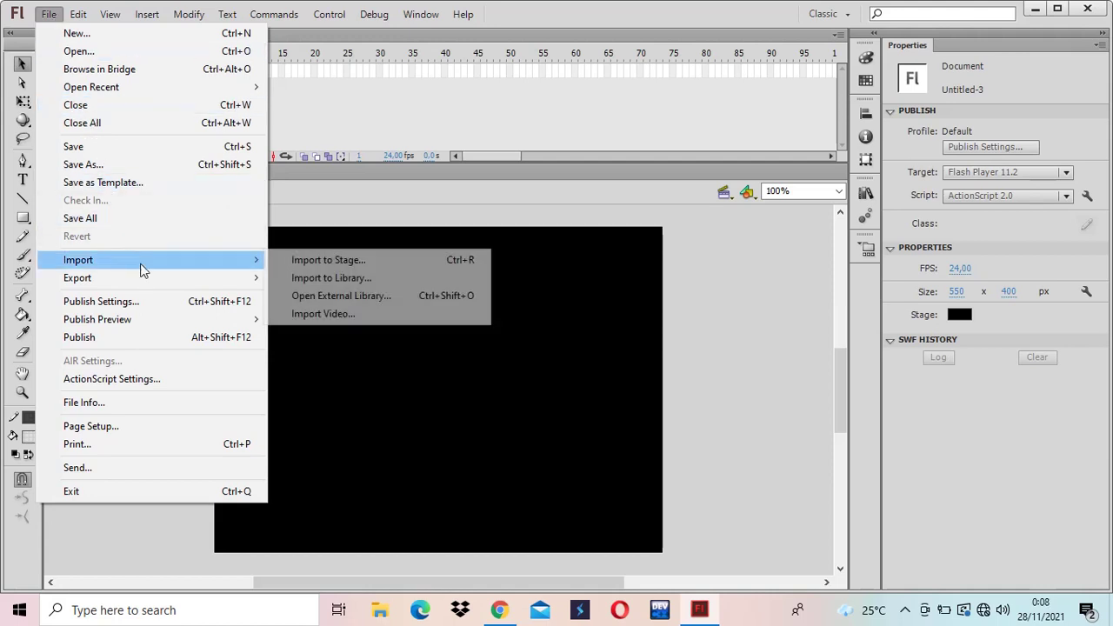
click(346, 264)
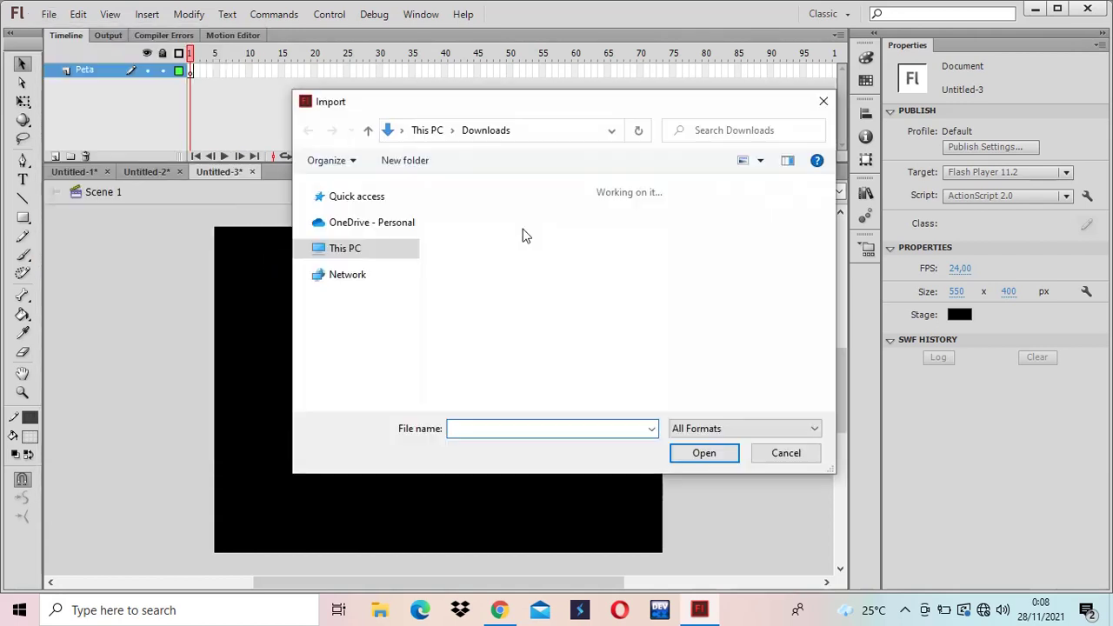
click(497, 254)
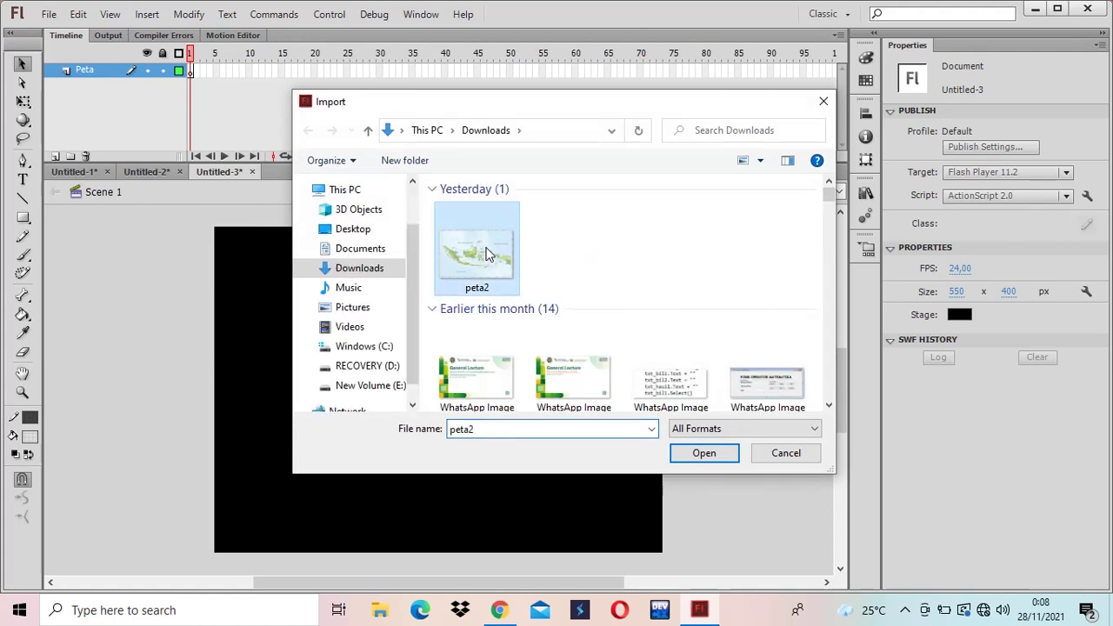
click(721, 456)
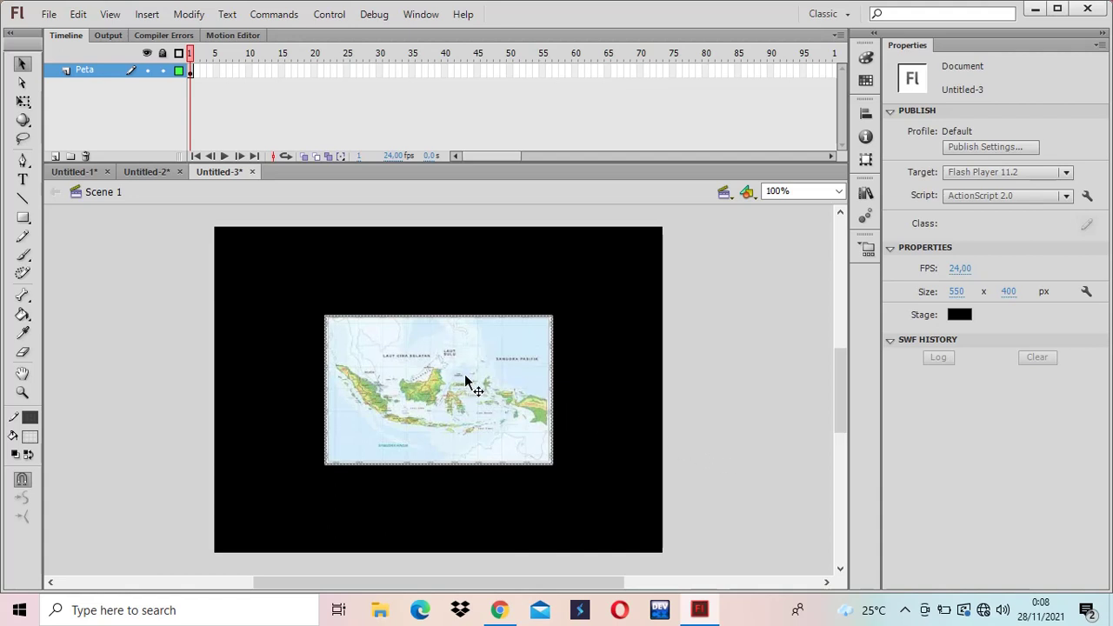
Move the map slightly up and right, and scale it up proportionally to about 328 × 215 px.
drag(466, 380, 480, 359)
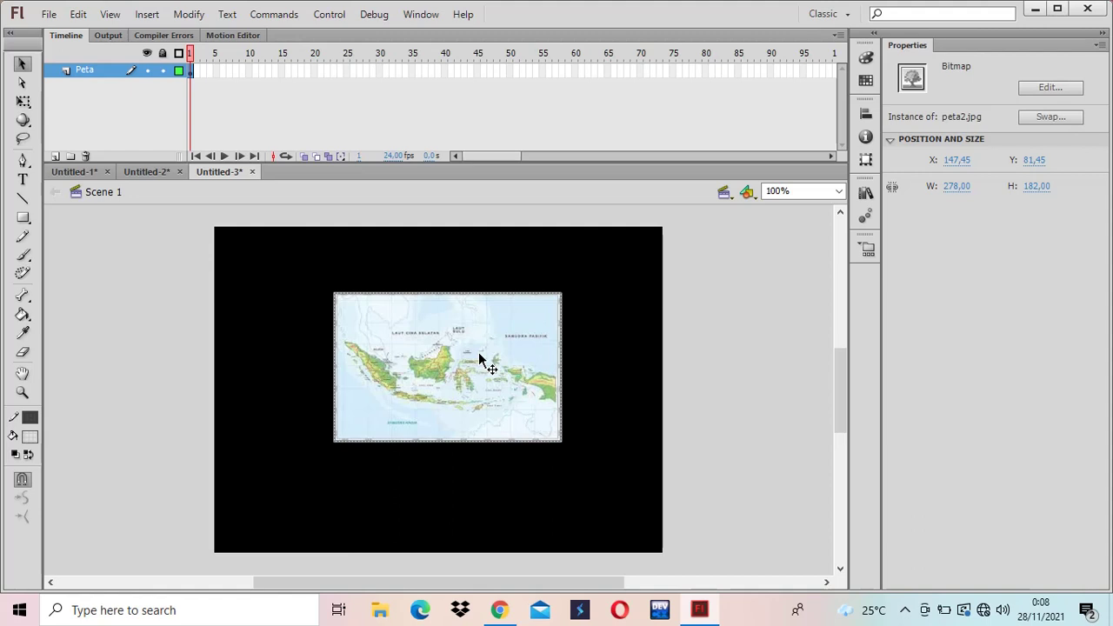
key(ctrl+t)
key(ctrl+t)
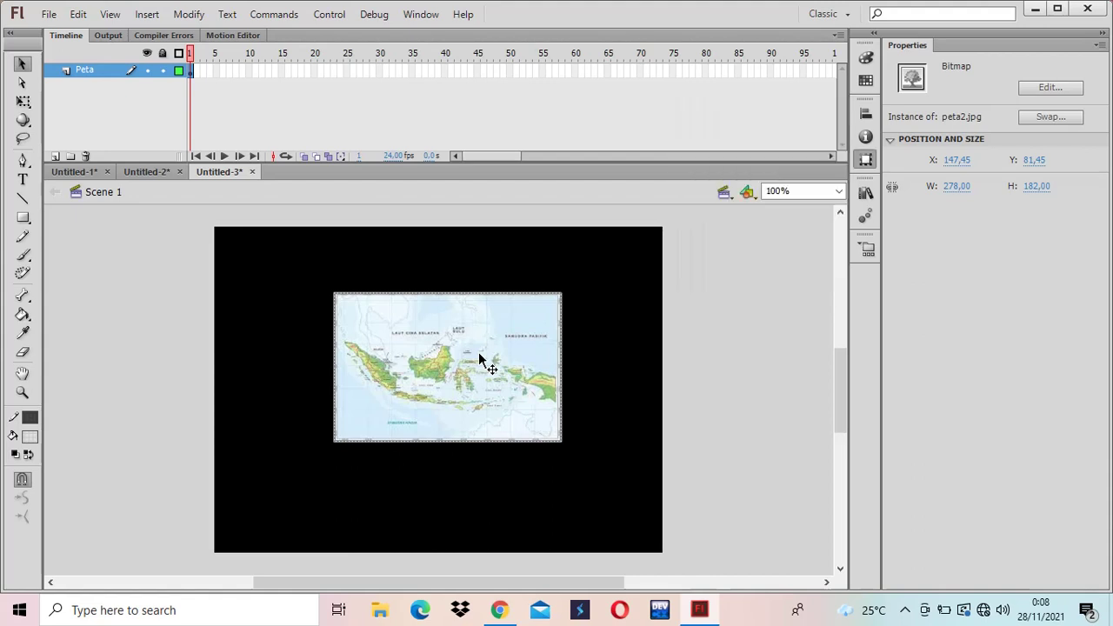
key(ctrl+t)
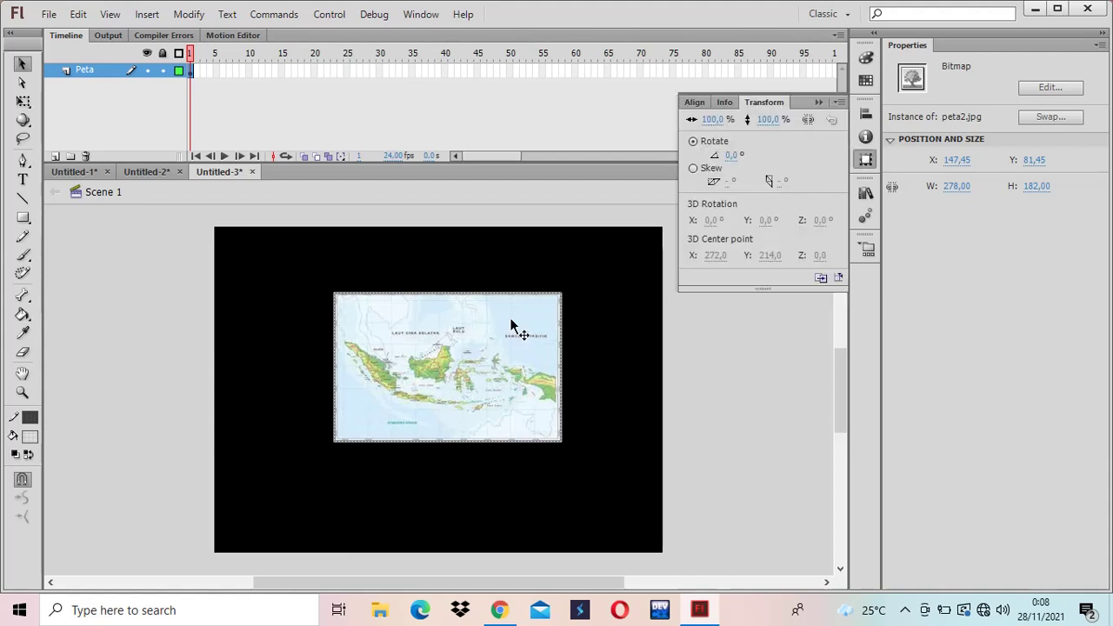
key(ctrl+t)
key(q)
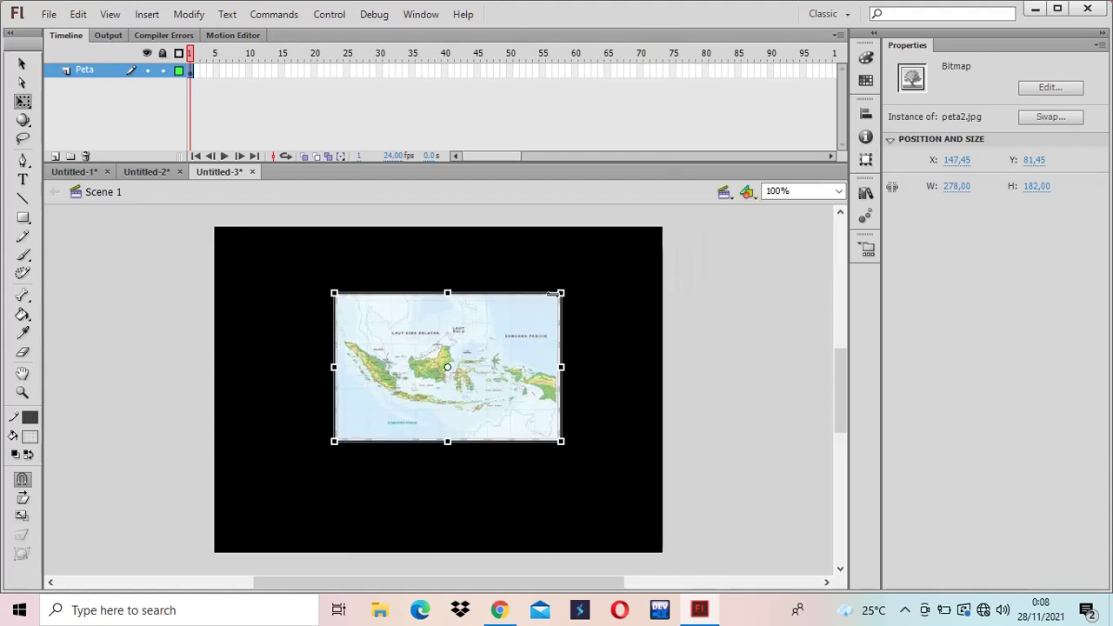
drag(561, 293, 582, 278)
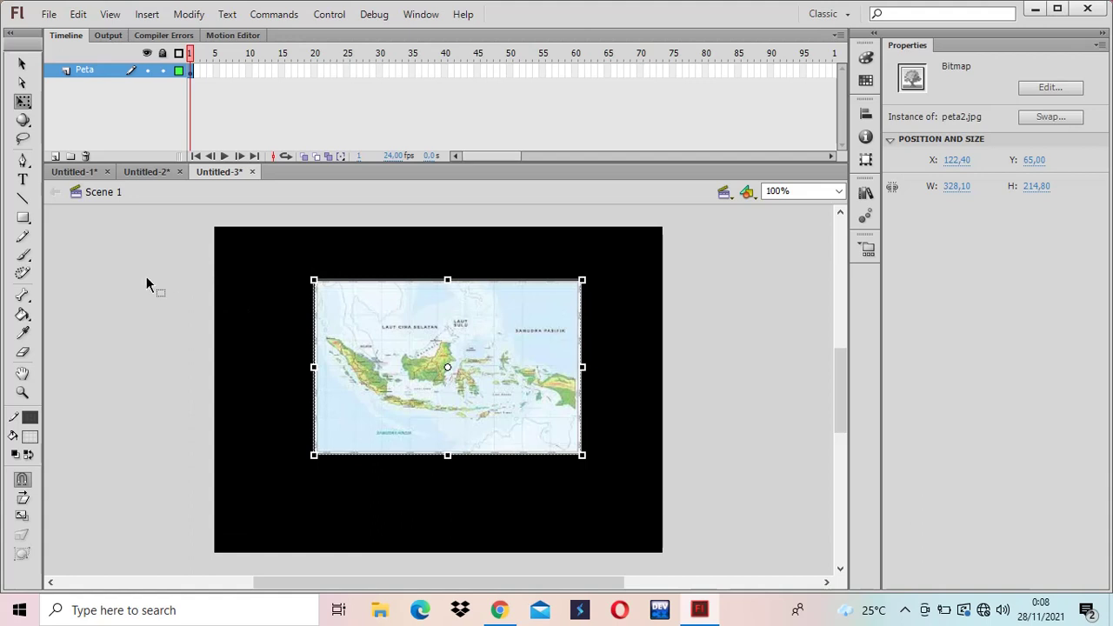
click(170, 289)
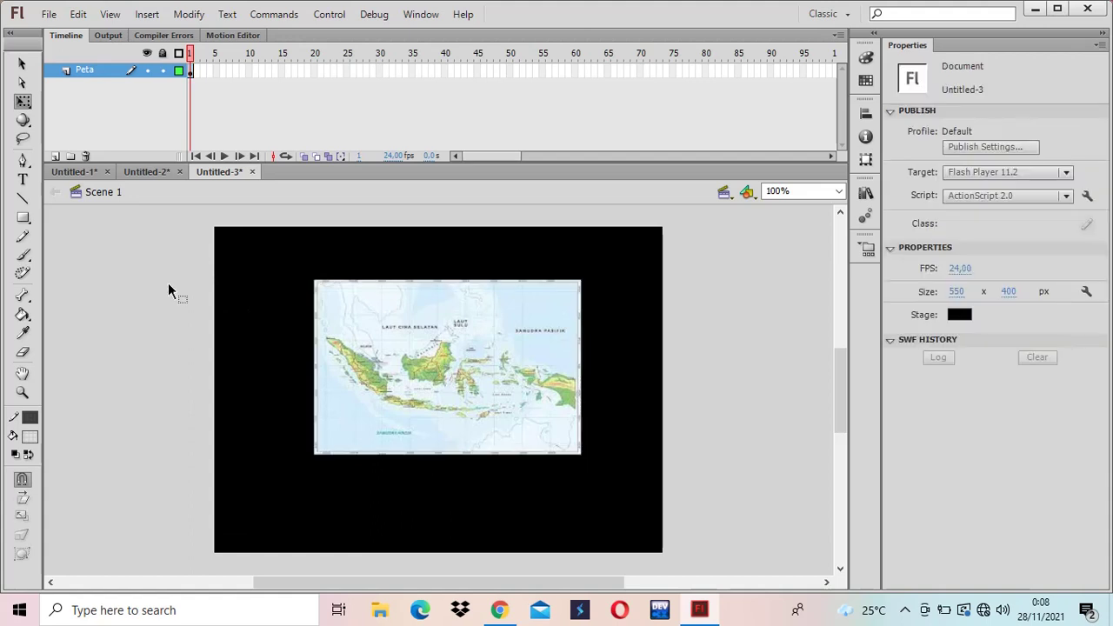
Add a new layer above Peta and name it Globe.
click(54, 156)
double_click(94, 71)
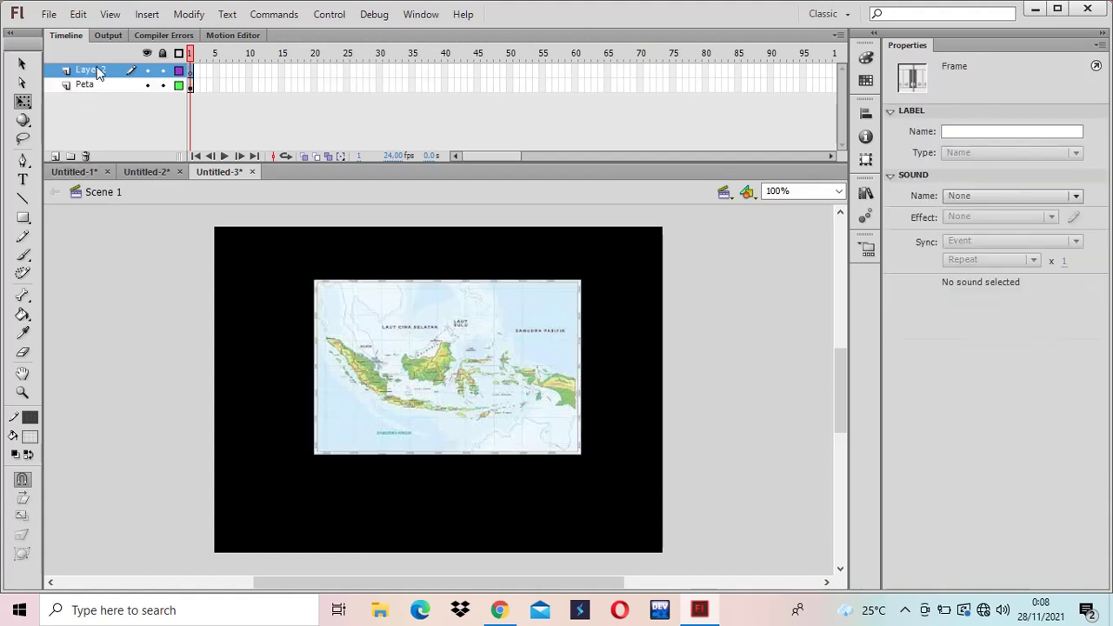
text(Golb)
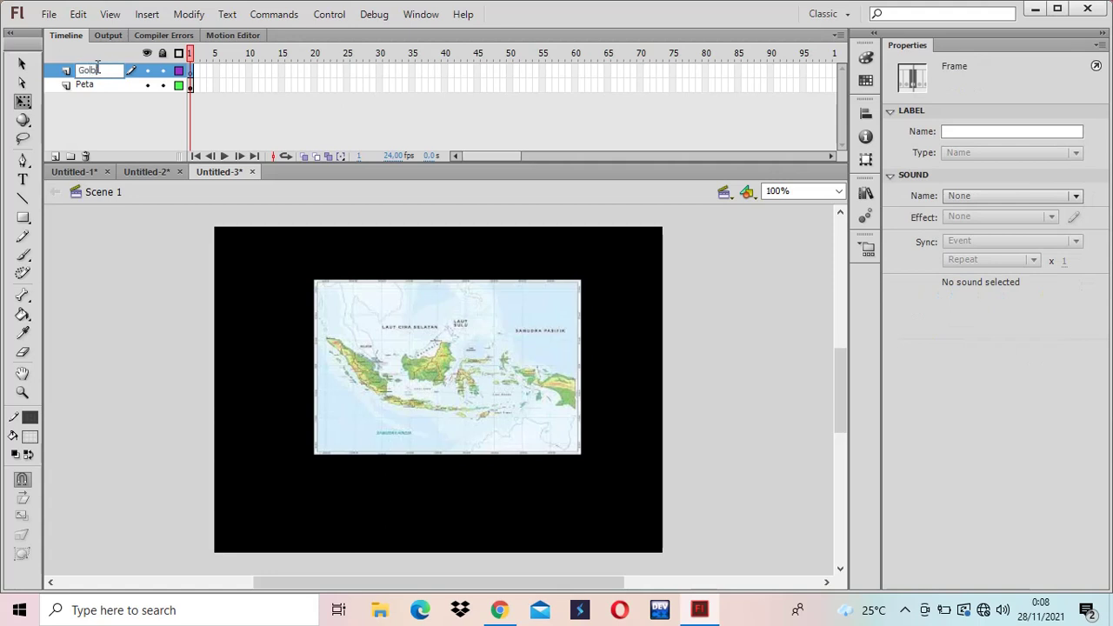
key(BackSpace)
key(BackSpace)
key(BackSpace)
text(loba)
text(l)
key(Return)
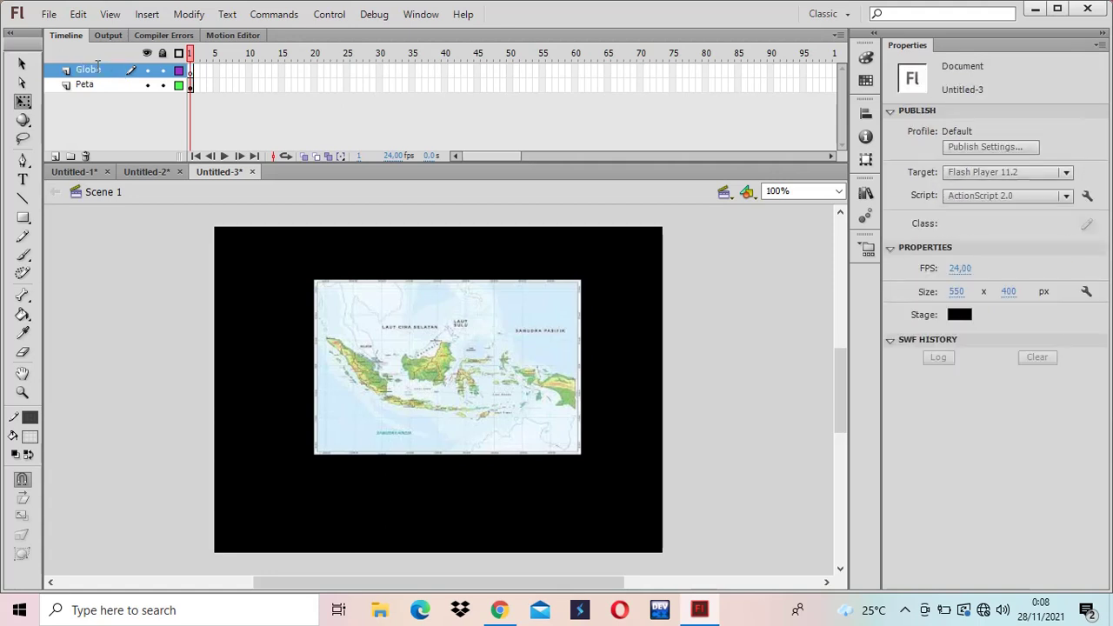
Set the stroke colour to dark red and the fill colour to yellow.
click(35, 415)
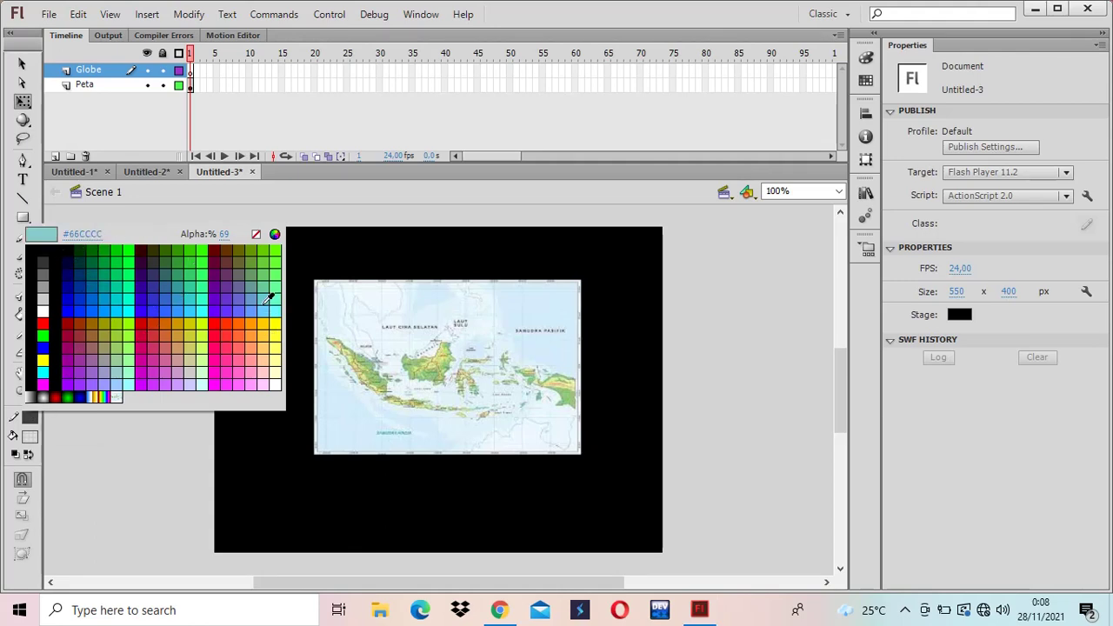
click(214, 248)
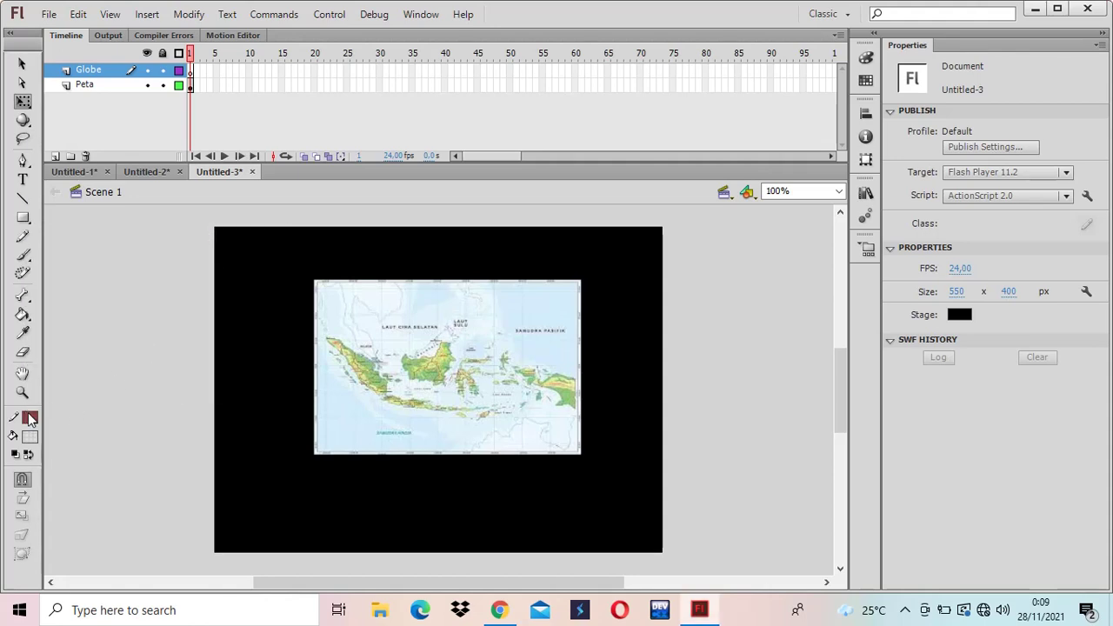
click(30, 418)
drag(220, 237, 353, 243)
click(30, 436)
drag(223, 259, 374, 268)
click(30, 438)
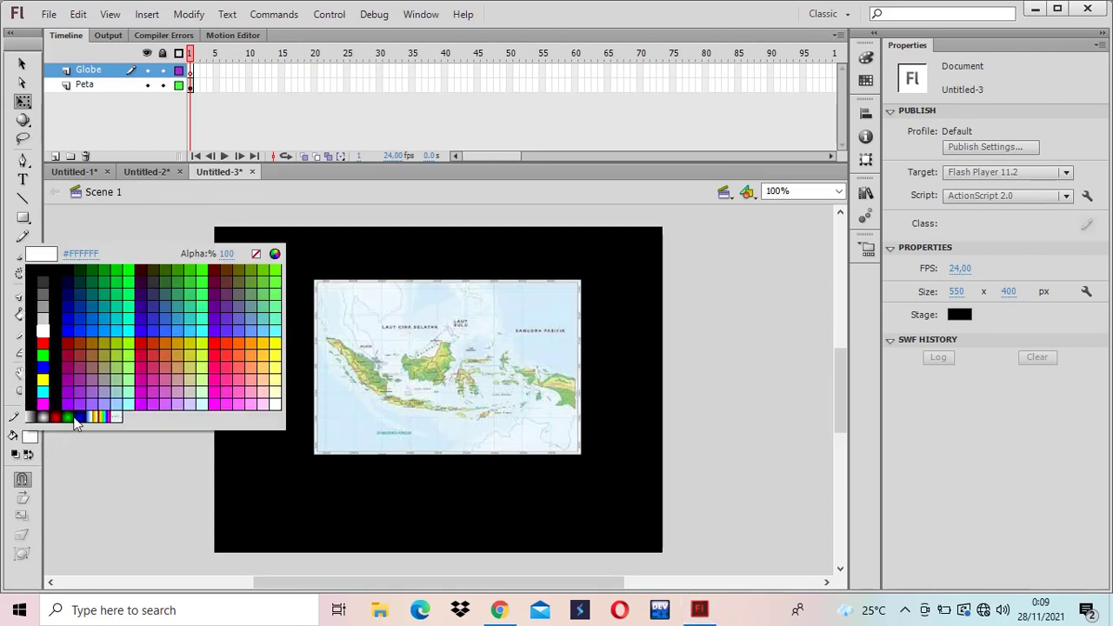
click(42, 380)
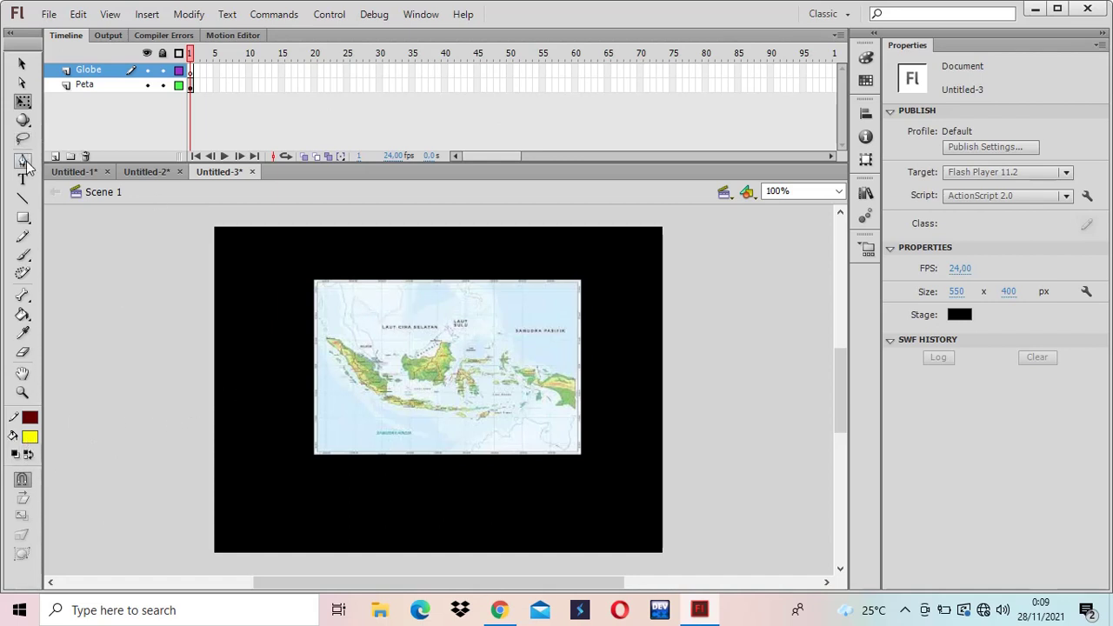
Draw a circle about 188 px in diameter over the middle of the map on the Globe layer with the Oval tool.
click(24, 218)
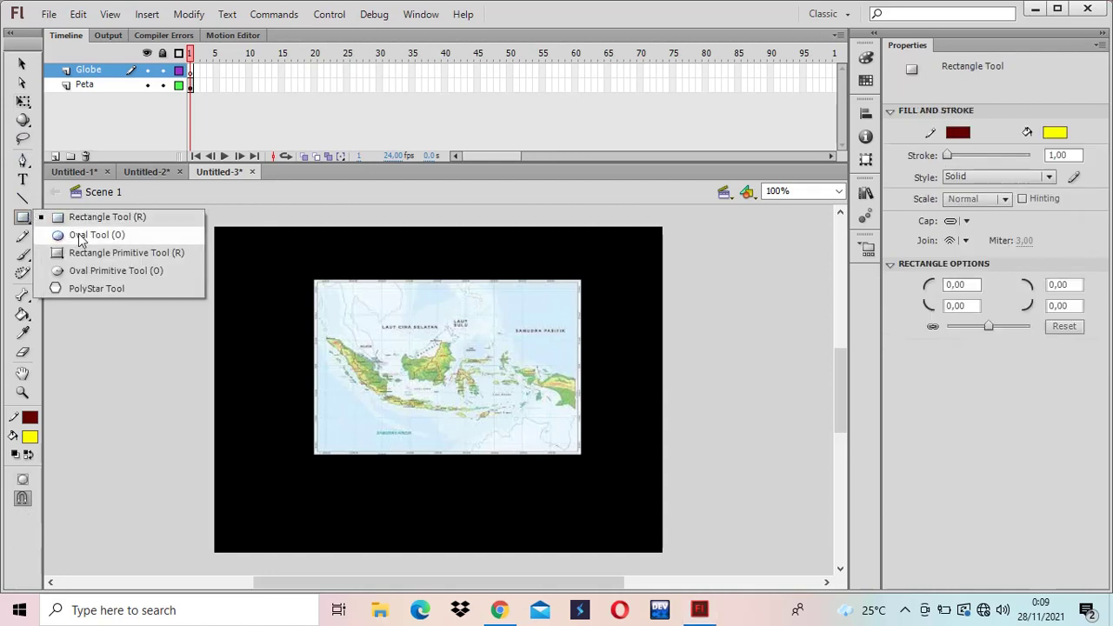
click(48, 235)
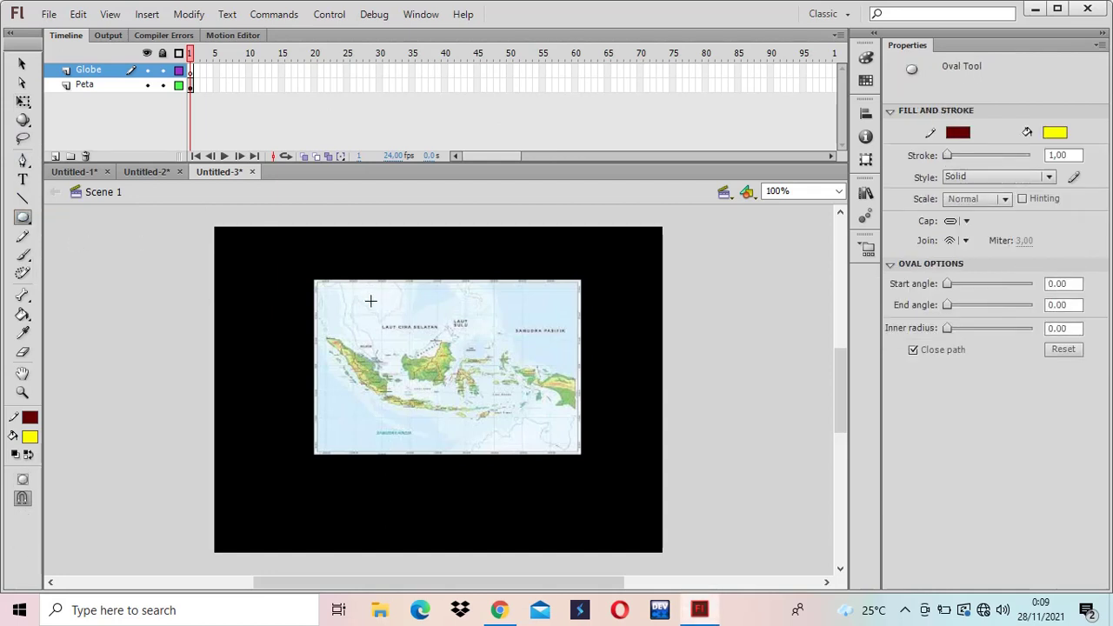
drag(356, 294, 511, 431)
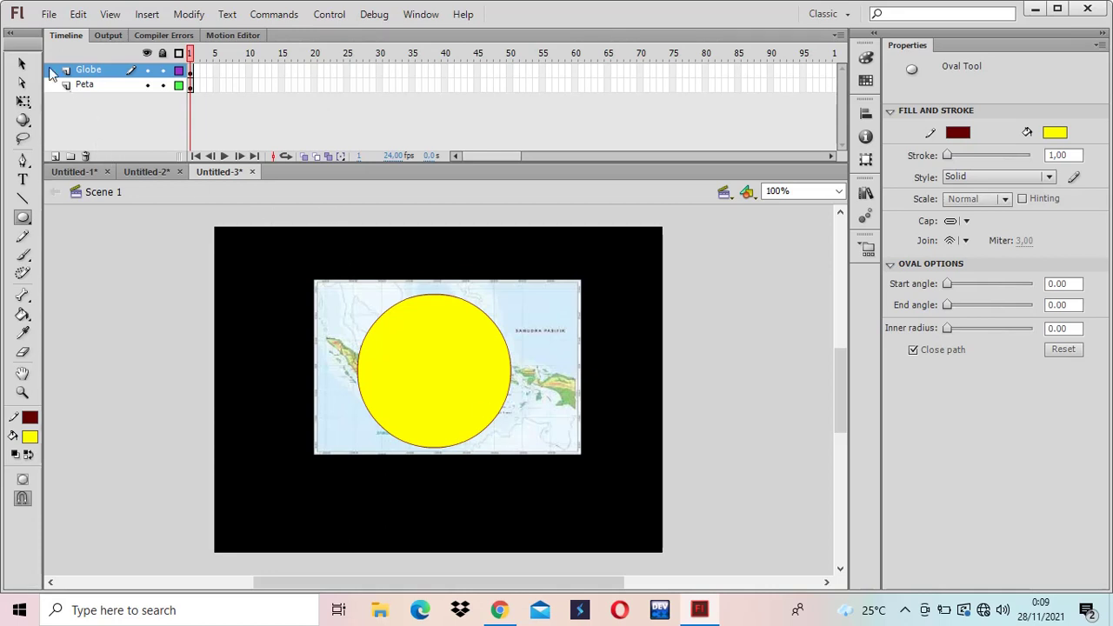
Select only the yellow circle's dark red outline and cut it from the Globe layer.
click(23, 64)
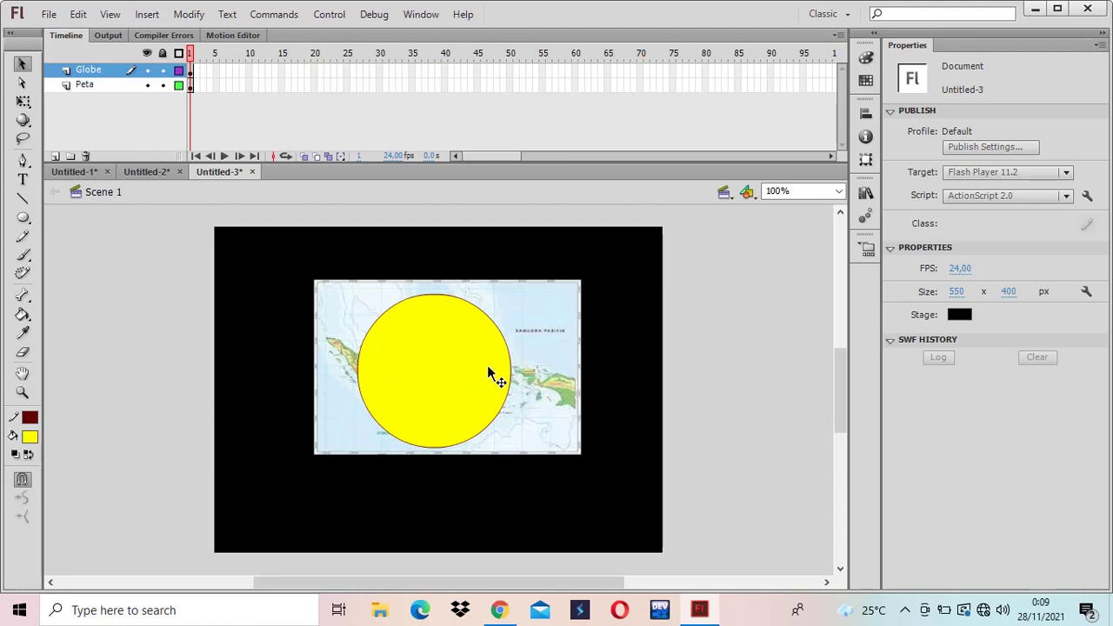
click(400, 310)
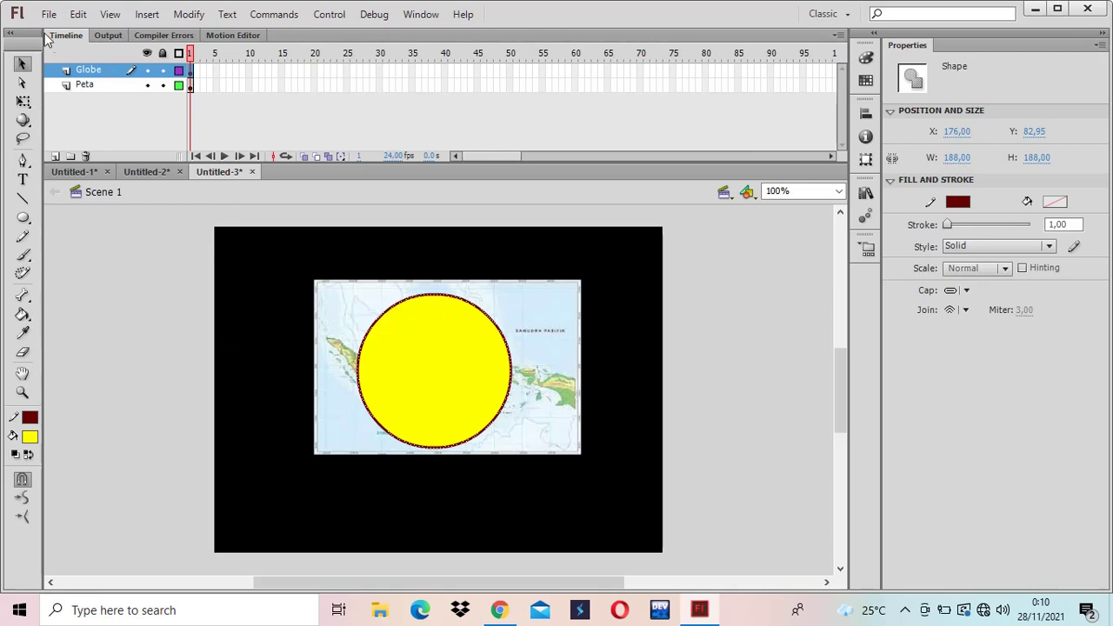
click(78, 14)
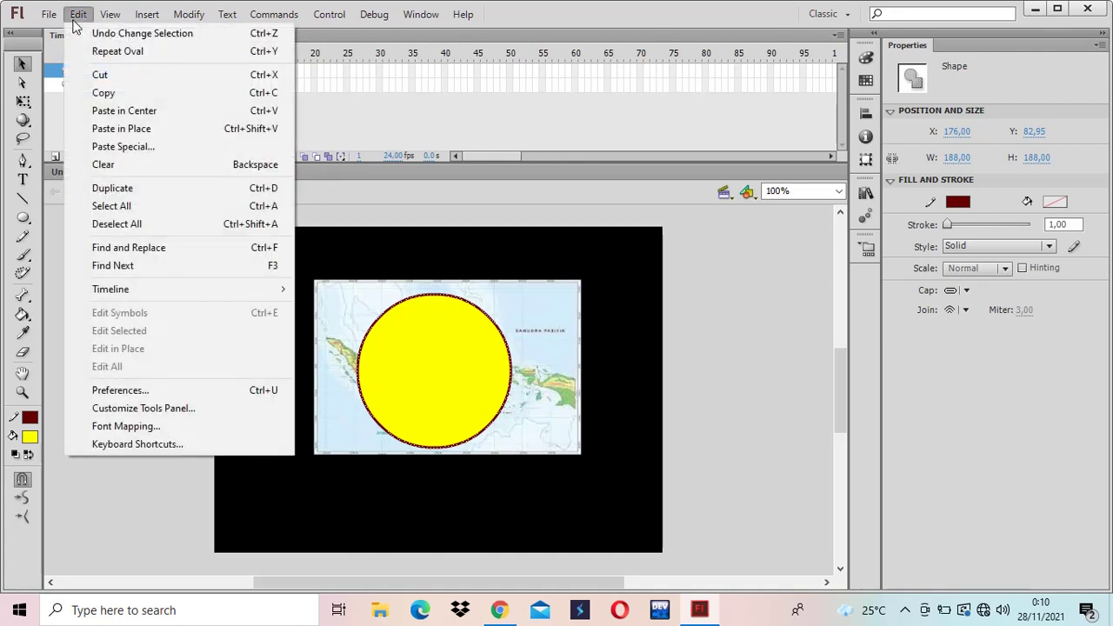
click(100, 77)
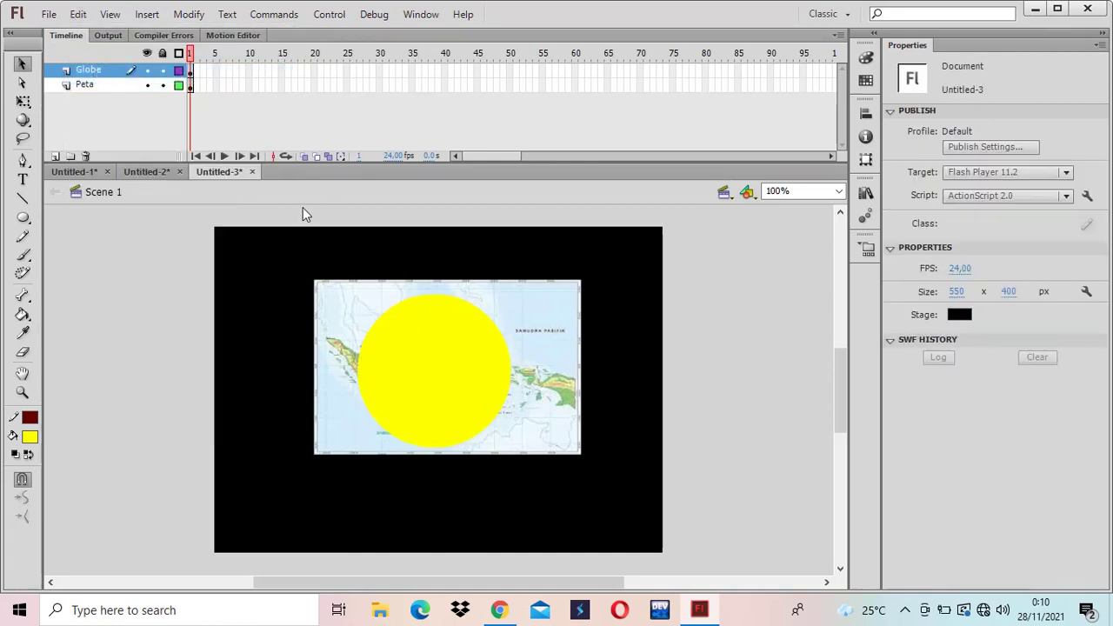
Add a new layer above Globe and name it Border Globe.
click(55, 156)
double_click(91, 71)
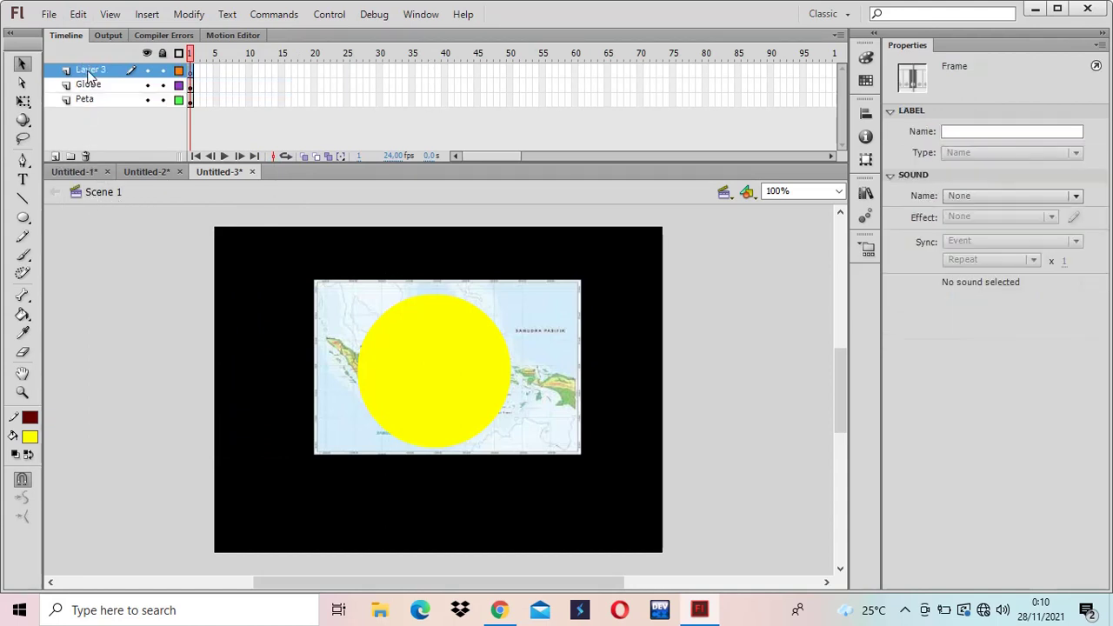
text(Bo)
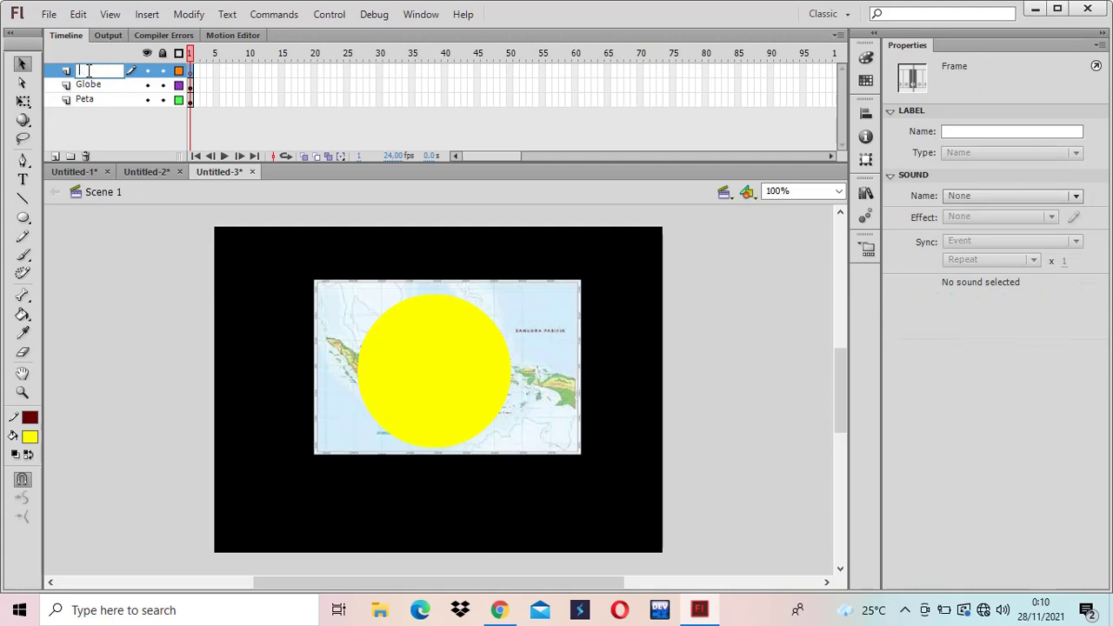
text(rder Globe)
key(Return)
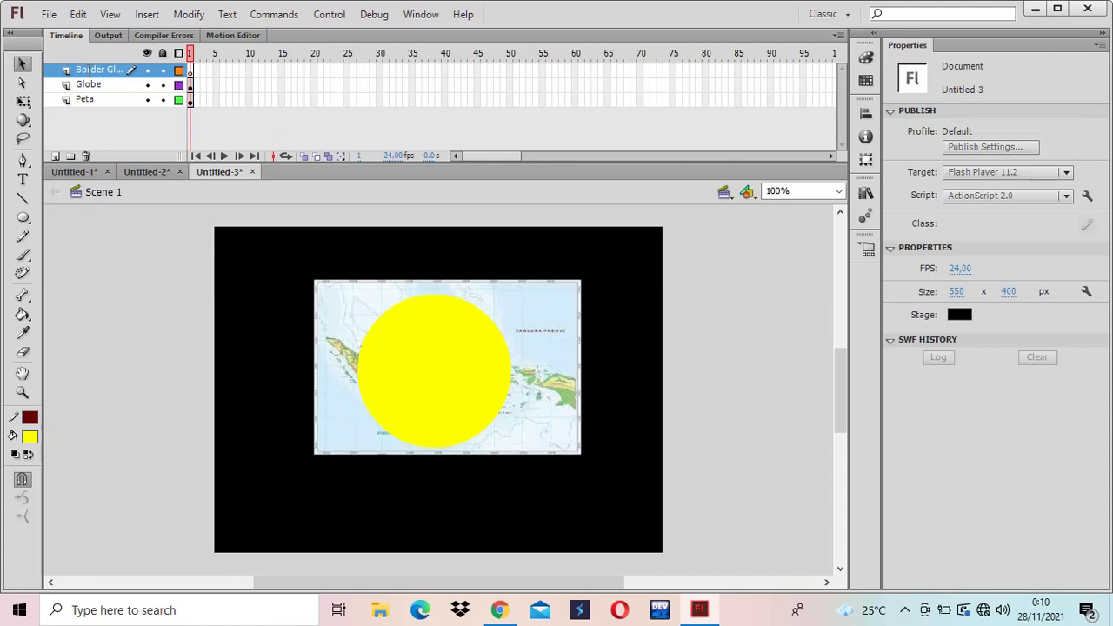
Paste the cut circle outline in place on the Border Globe layer.
click(78, 15)
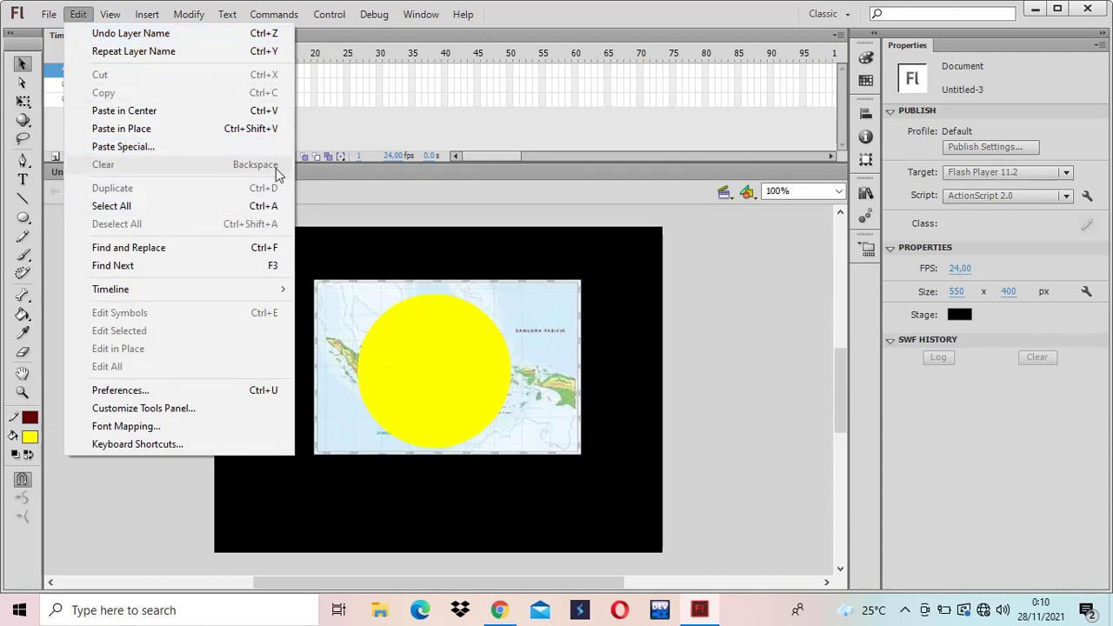
click(140, 138)
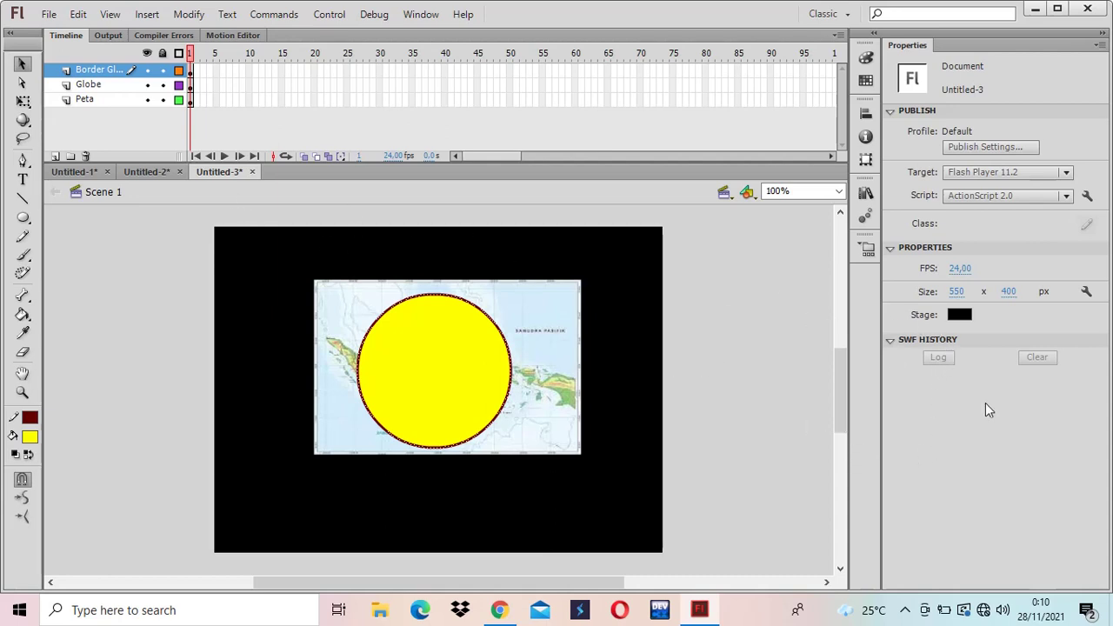
click(905, 343)
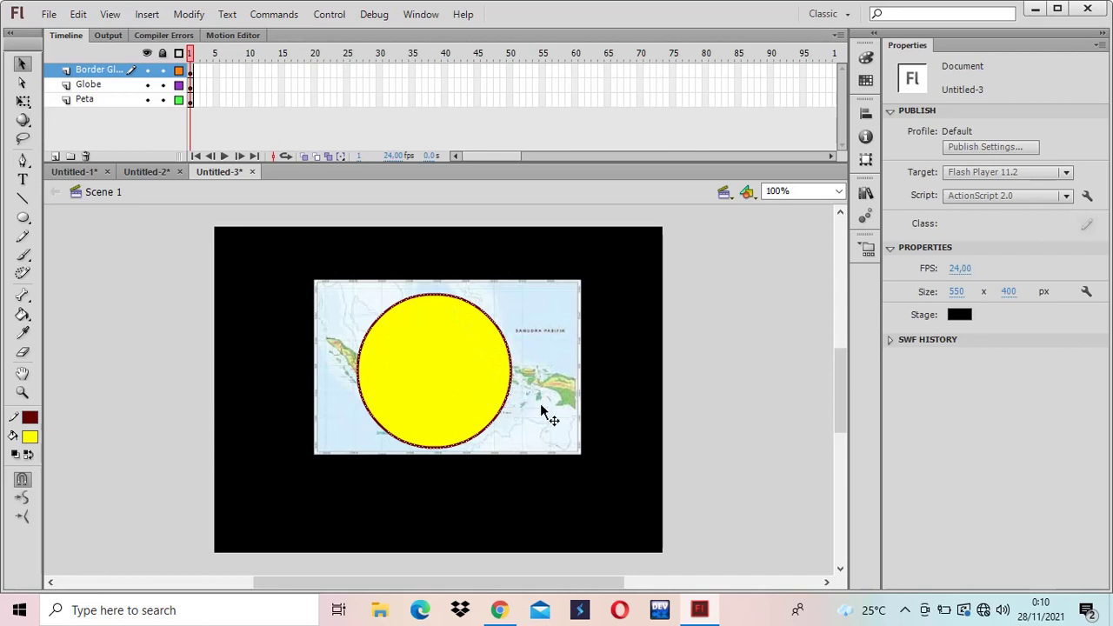
Select the yellow fill and the dark red outline in turn to check which layer each one belongs to.
click(765, 388)
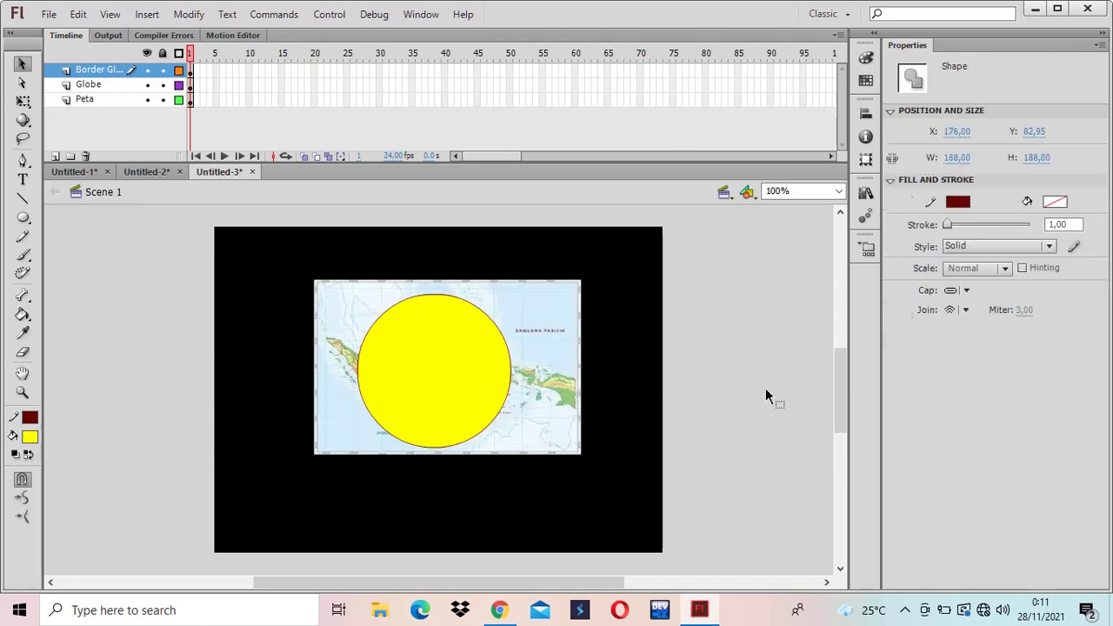
click(441, 369)
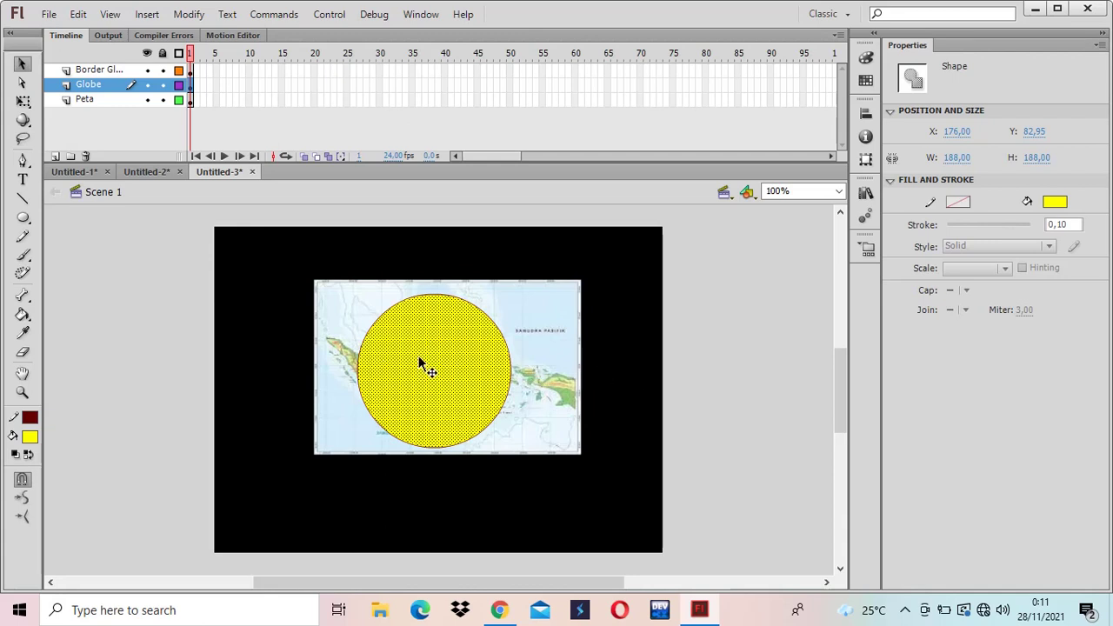
click(704, 433)
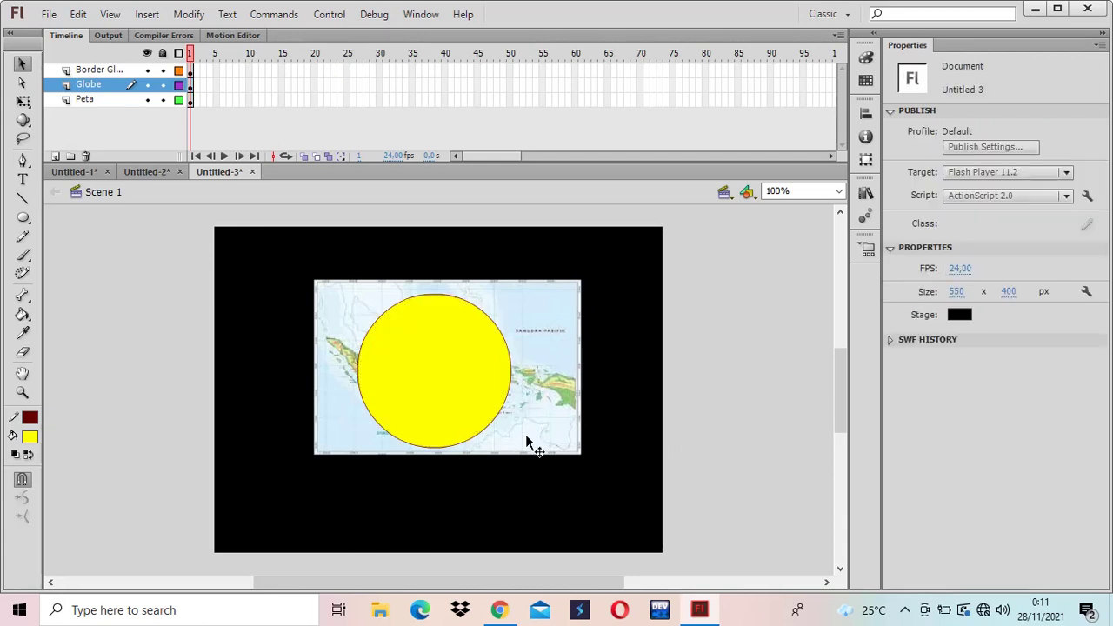
click(426, 386)
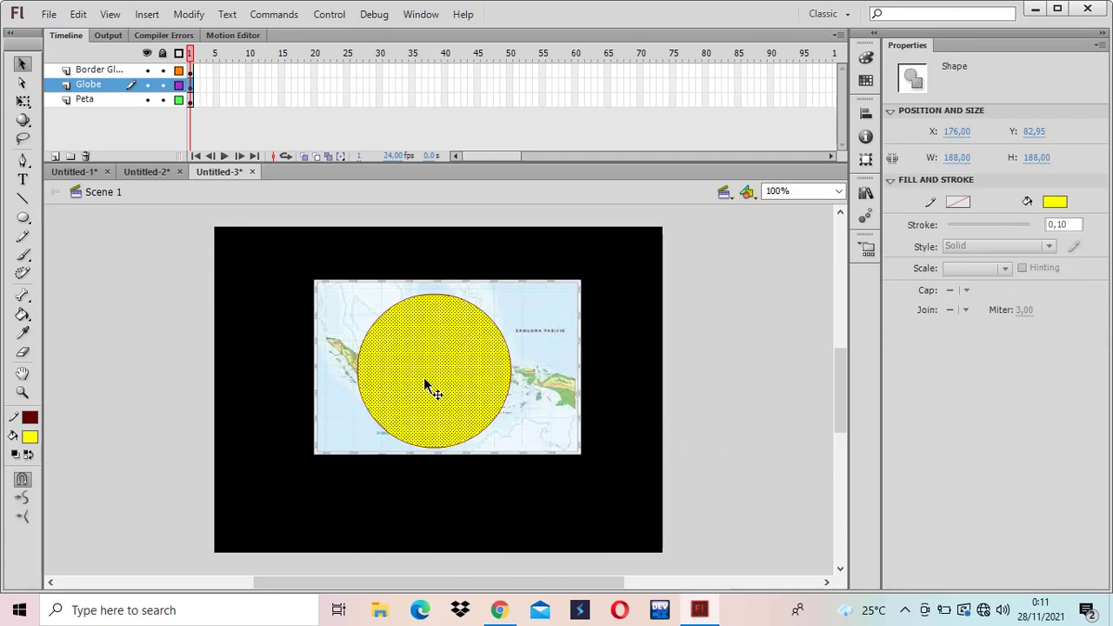
click(426, 300)
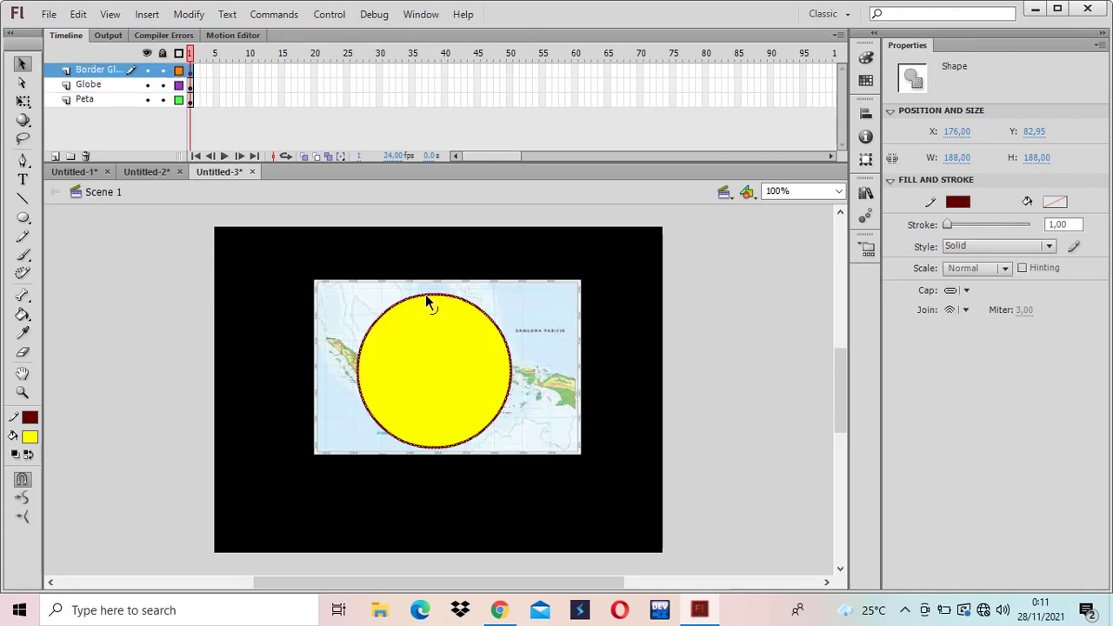
click(441, 382)
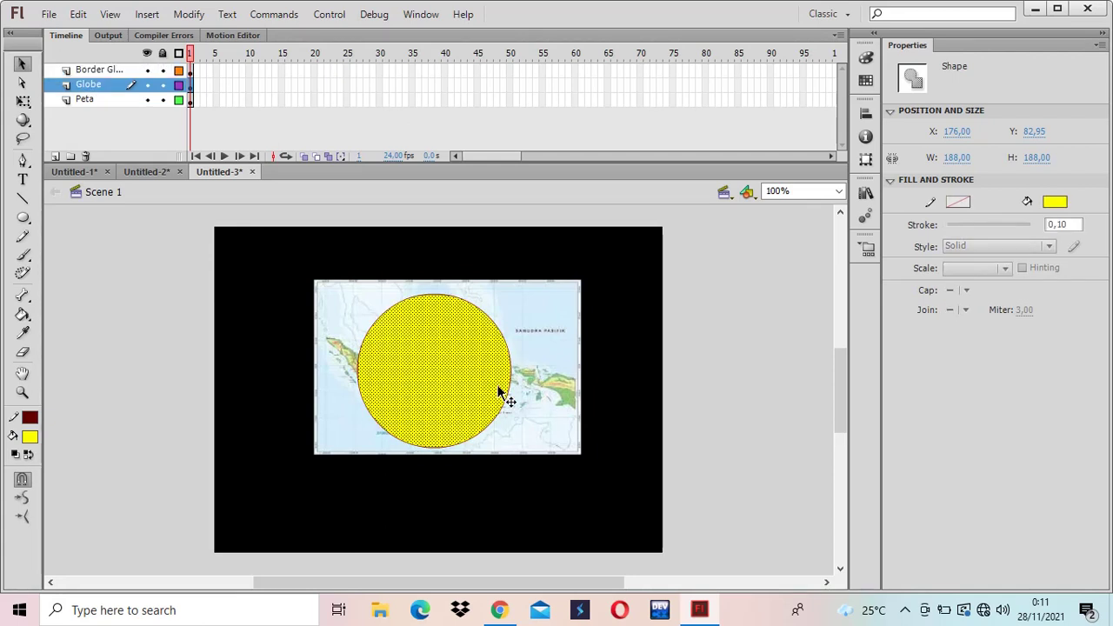
click(725, 450)
Copy the yellow circle fill from the Globe layer.
click(436, 383)
click(79, 14)
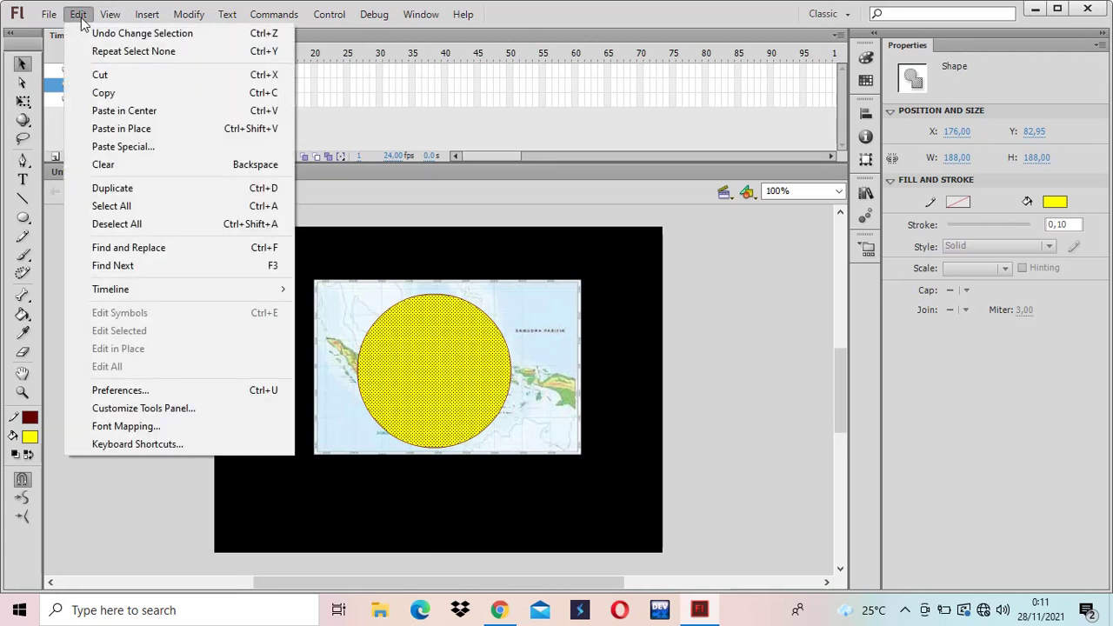
click(139, 94)
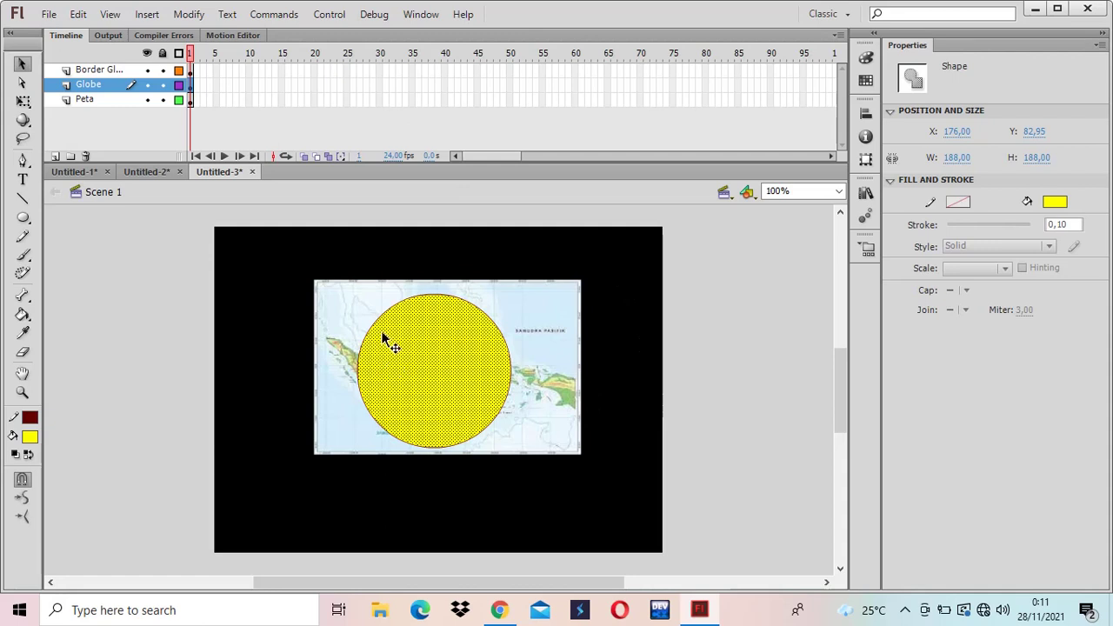
Scale the map, circle and outline together to about 371 × 243 px with Free Transform and reposition them near the middle of the stage.
key(ctrl+a)
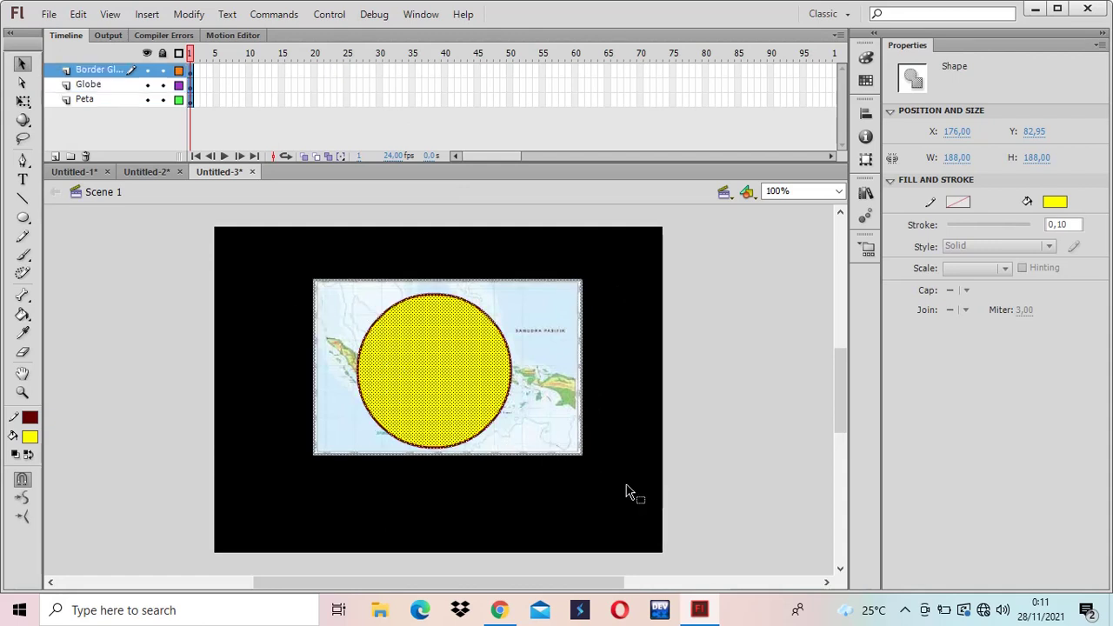
drag(529, 427, 531, 456)
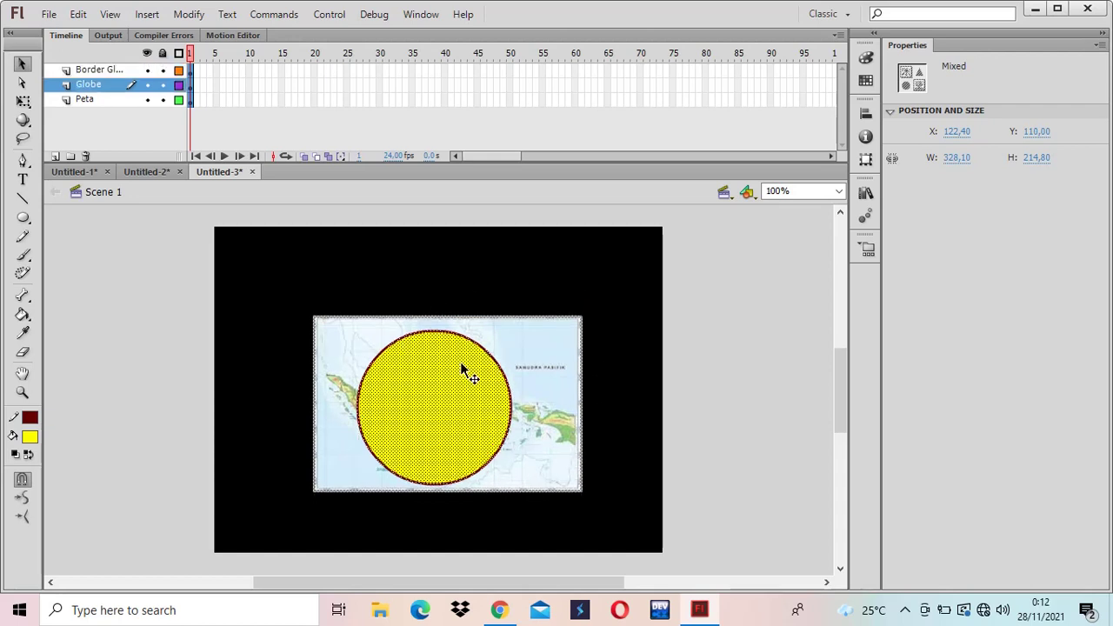
key(q)
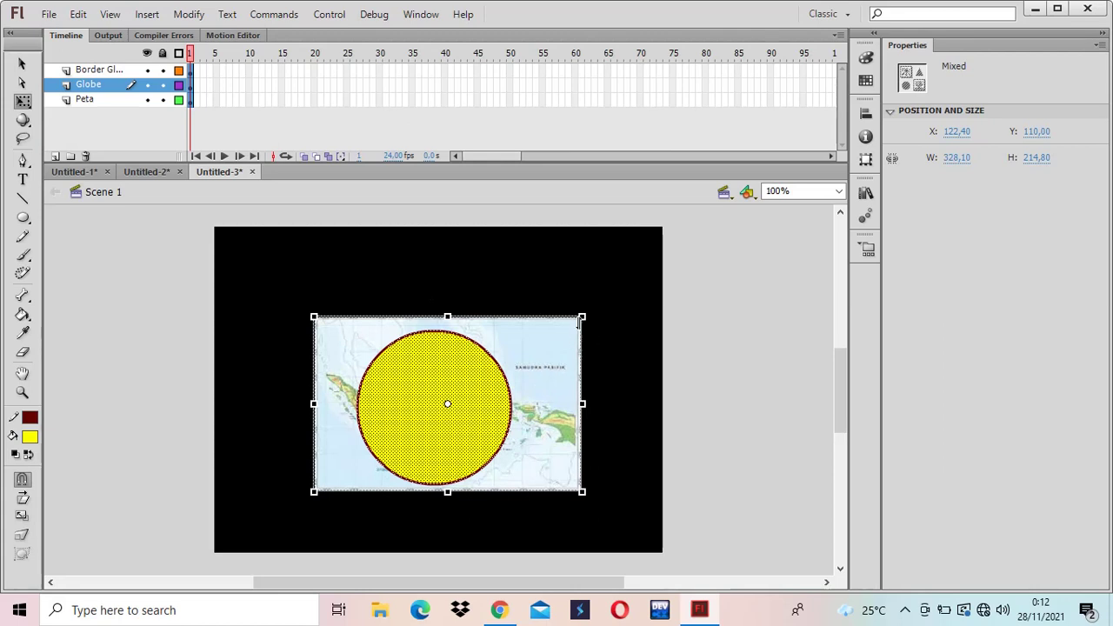
drag(582, 316, 615, 273)
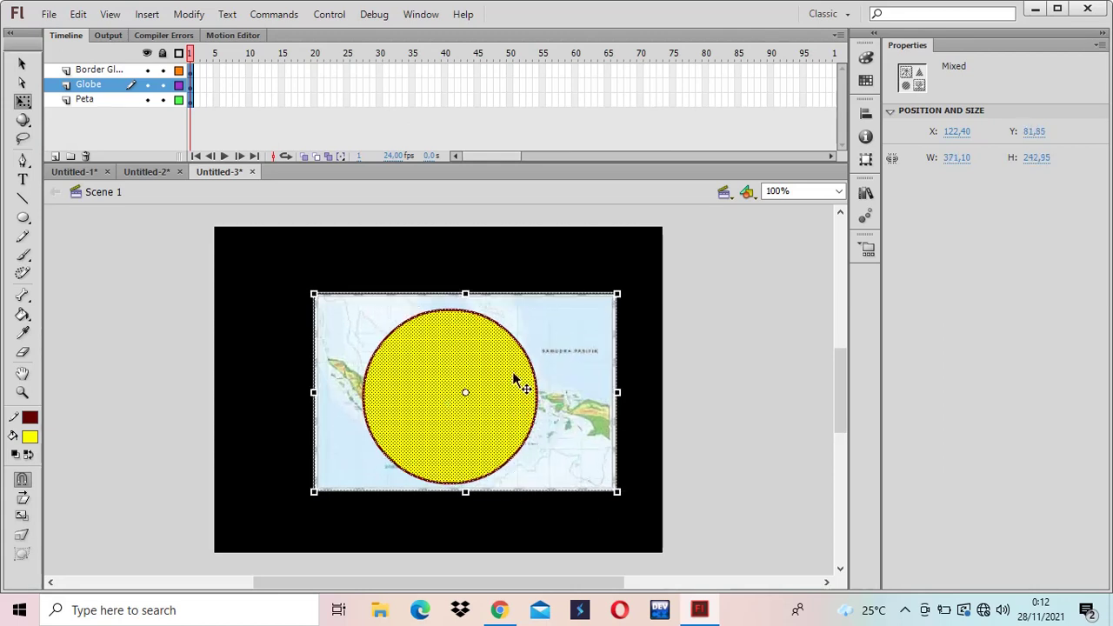
drag(497, 410, 479, 422)
click(632, 437)
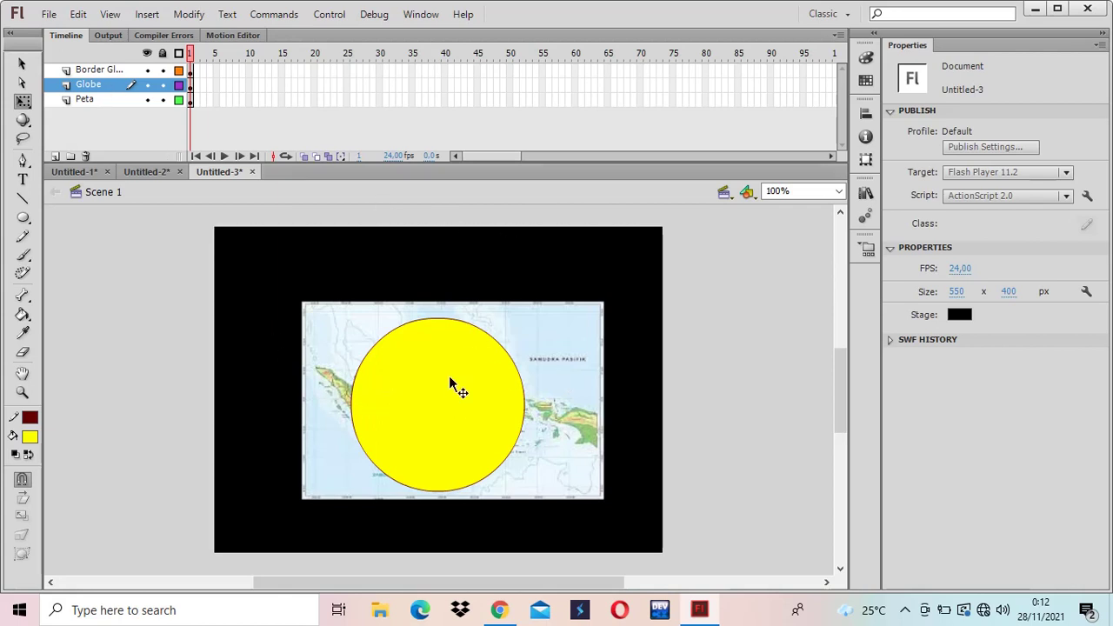
Hide the Border Globe and Globe layers to inspect the map on the Peta layer, and show both layers again.
click(147, 70)
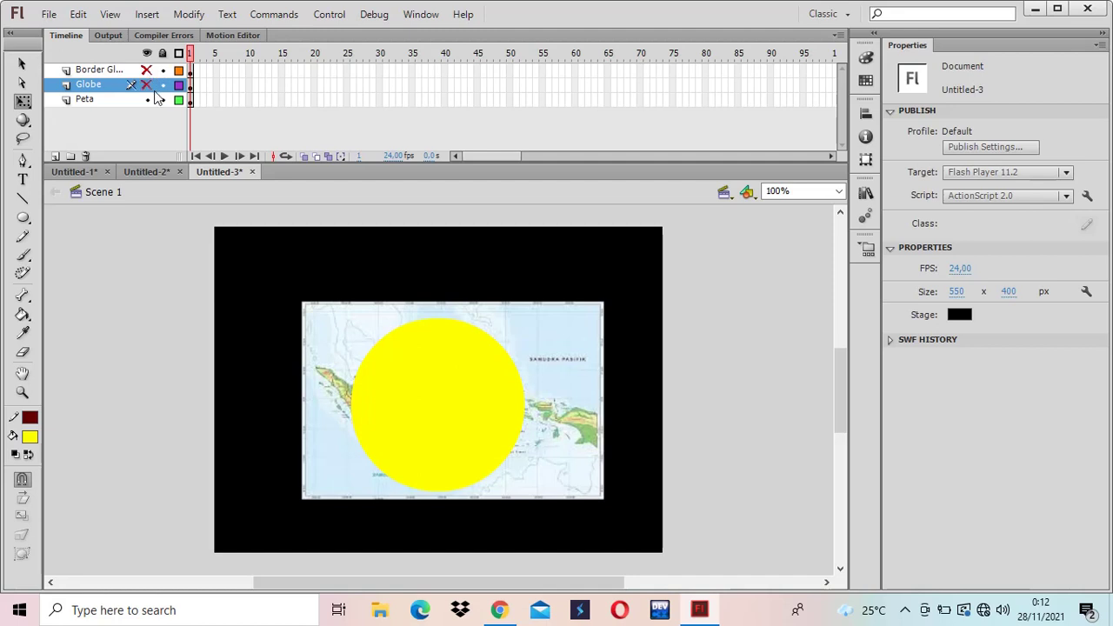
click(147, 84)
click(86, 100)
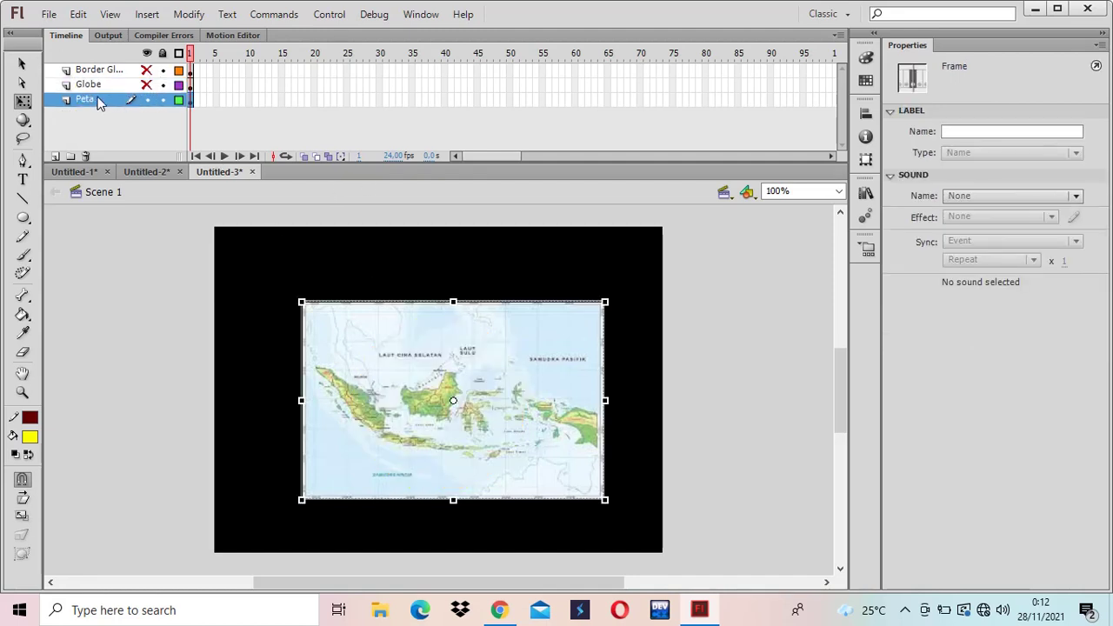
key(v)
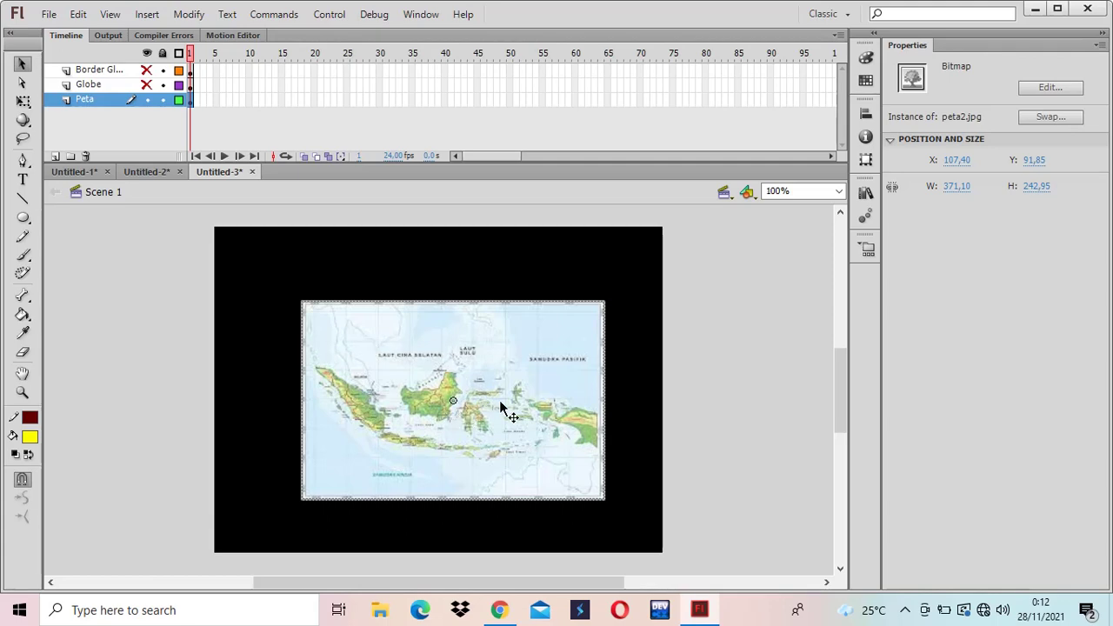
click(147, 85)
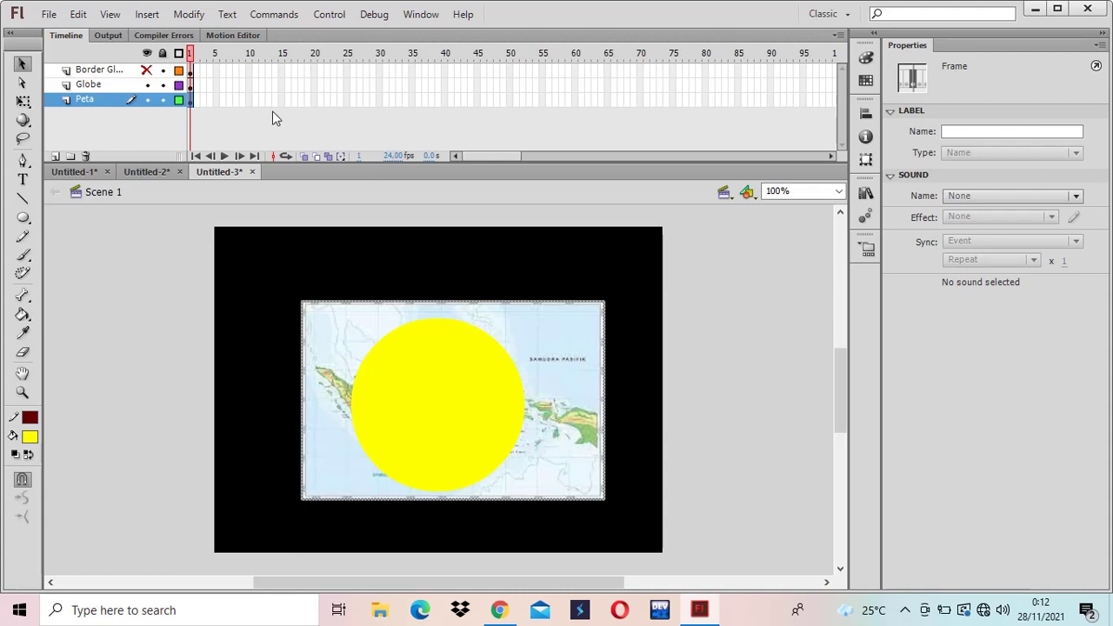
click(147, 71)
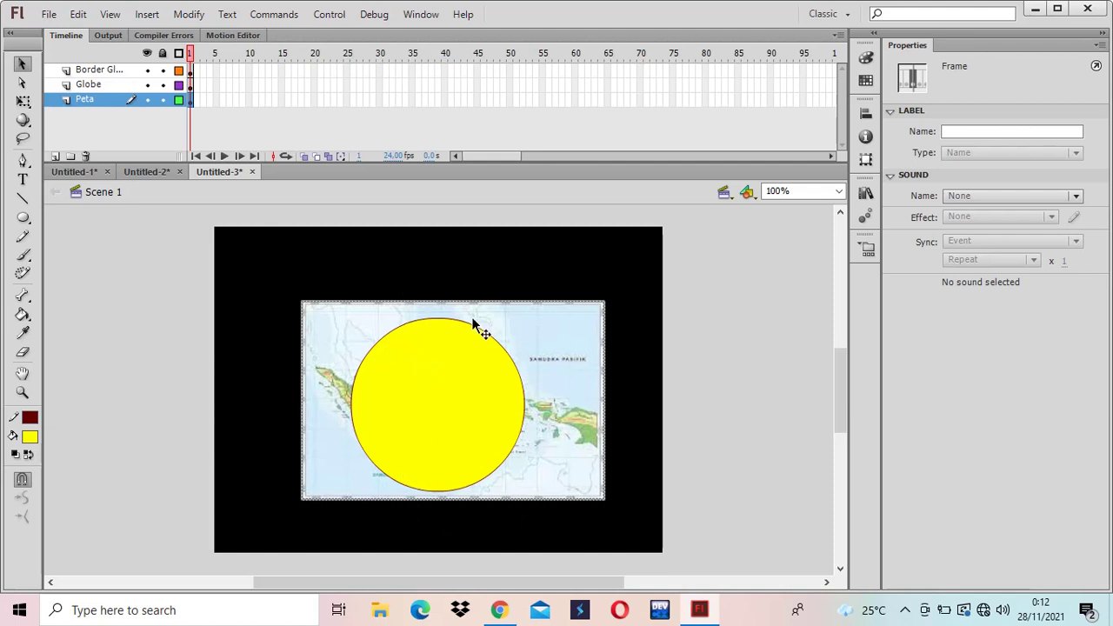
Move the map right until its left edge meets the circle's left edge, and insert a keyframe at frame 96 of the Peta layer.
click(566, 398)
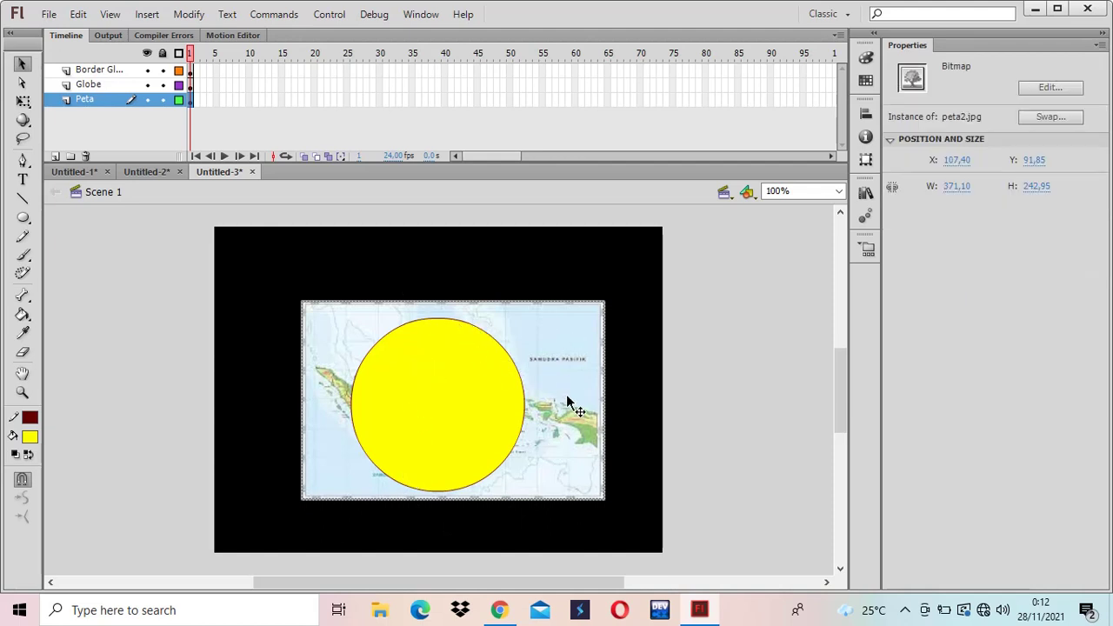
drag(552, 398, 598, 398)
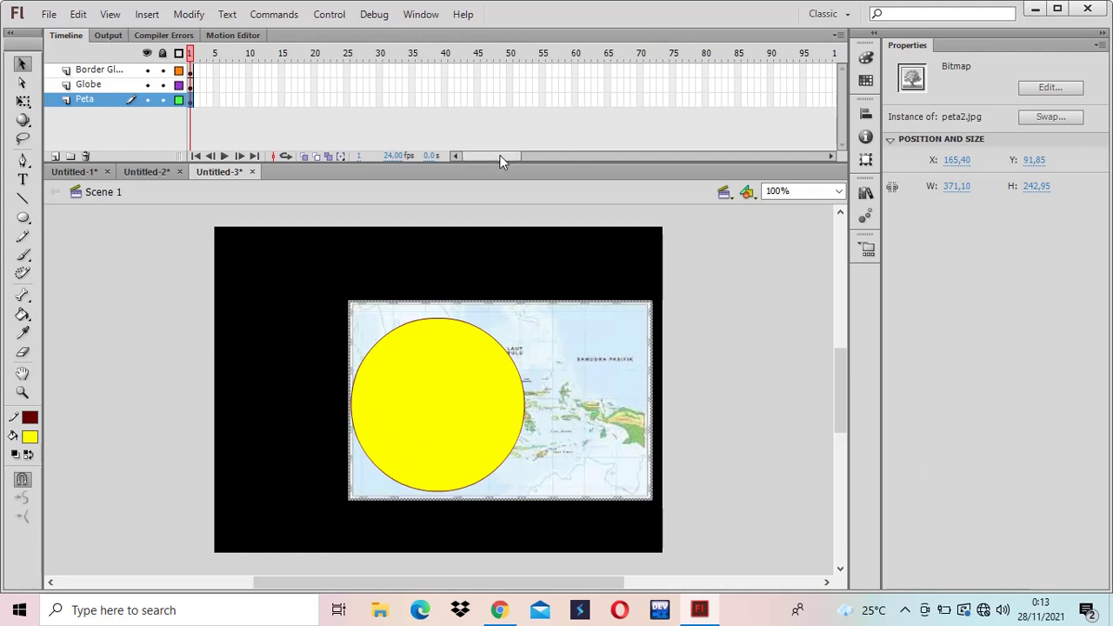
drag(501, 160, 510, 154)
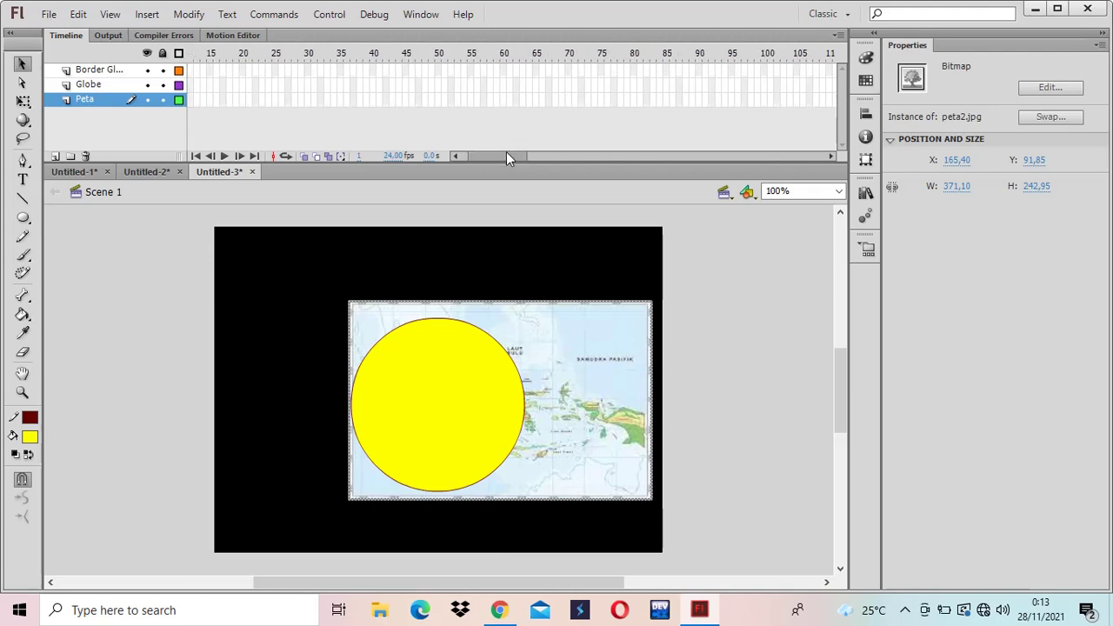
click(738, 99)
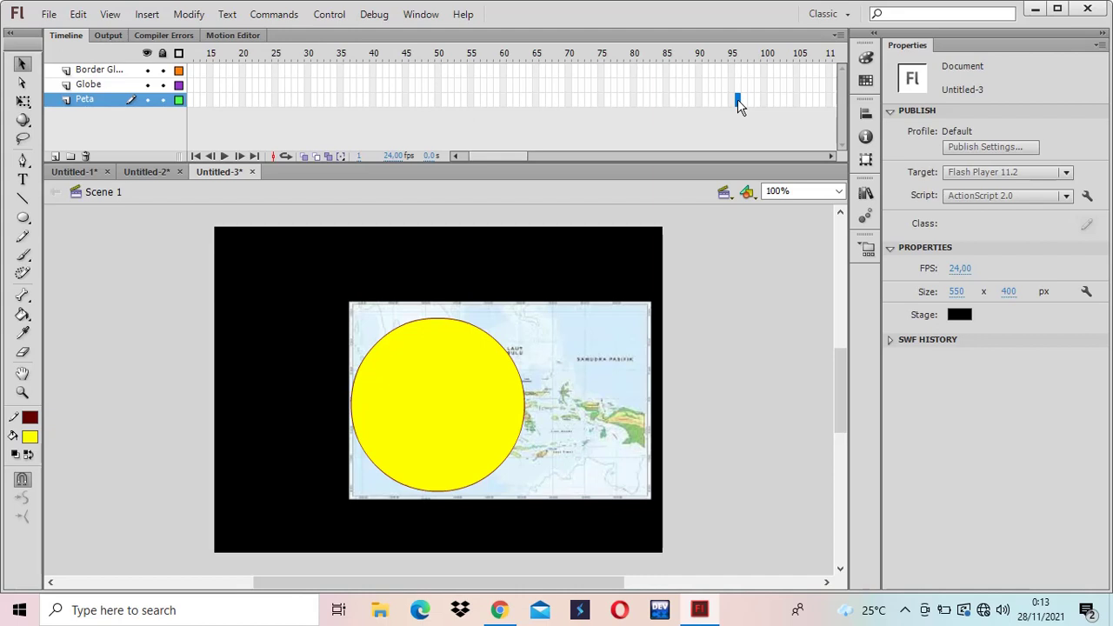
right_click(737, 102)
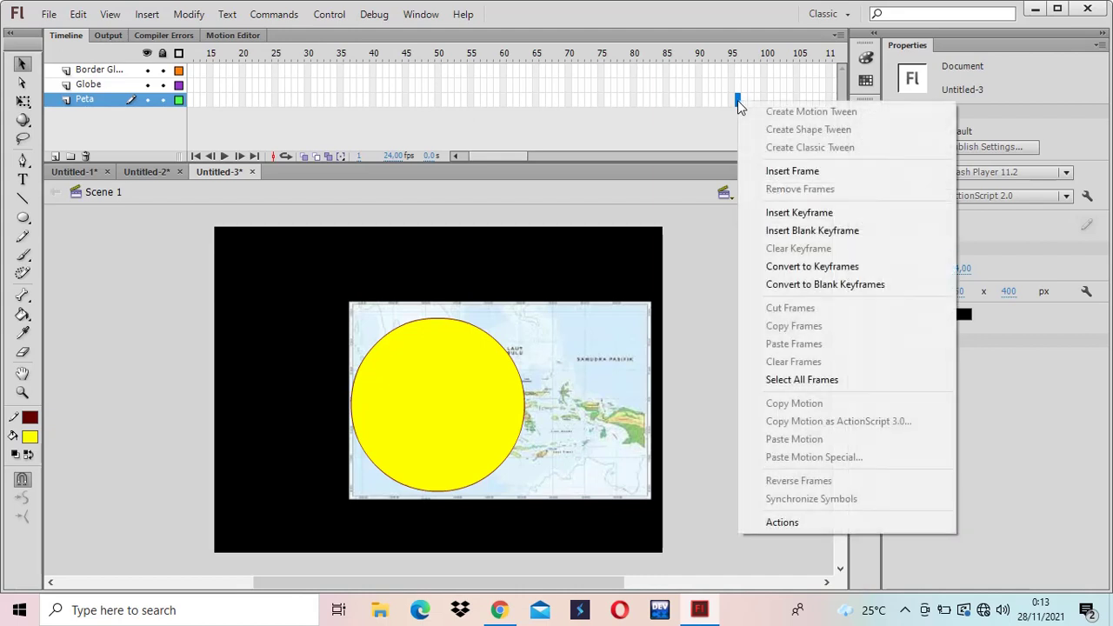
click(798, 213)
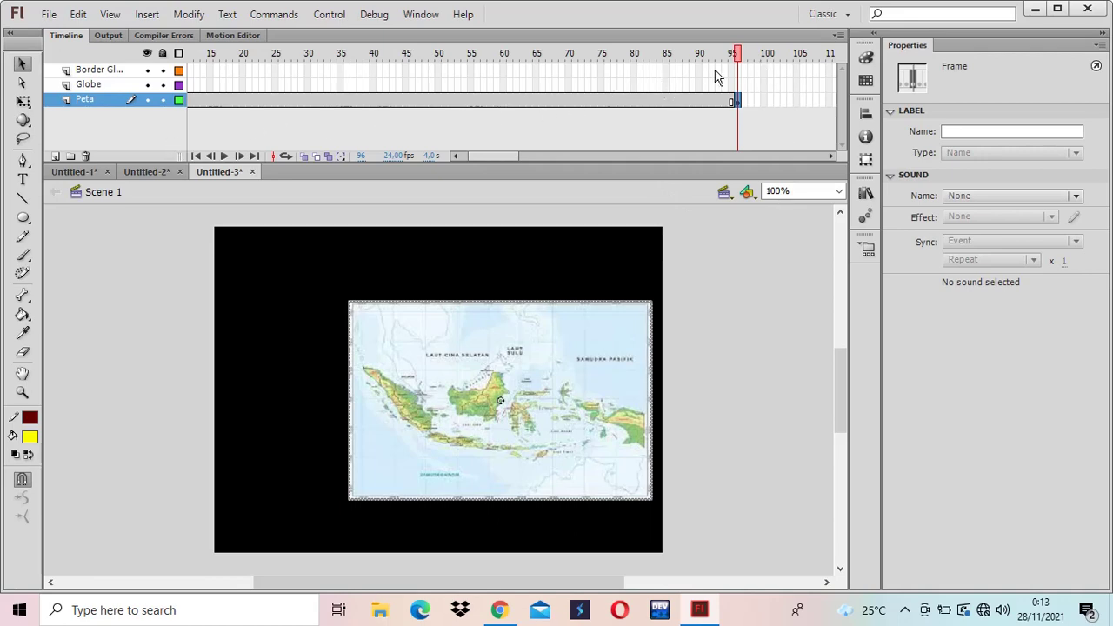
Extend the Globe and Border Globe layers by inserting a plain frame at frame 96 on each.
drag(738, 71, 742, 83)
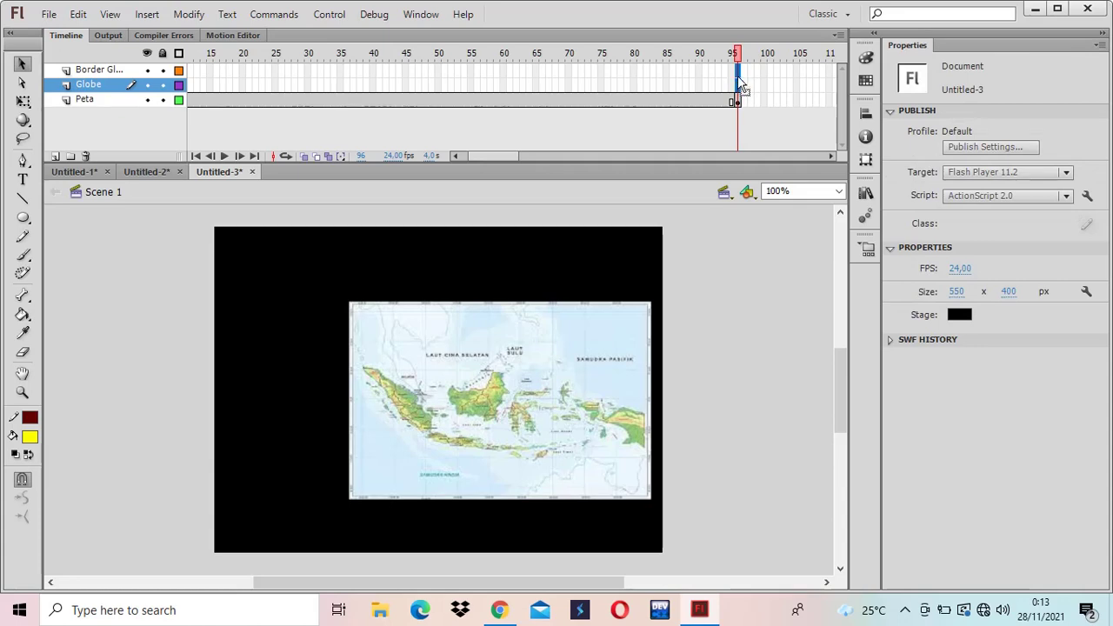
click(762, 83)
click(737, 68)
click(796, 85)
right_click(737, 83)
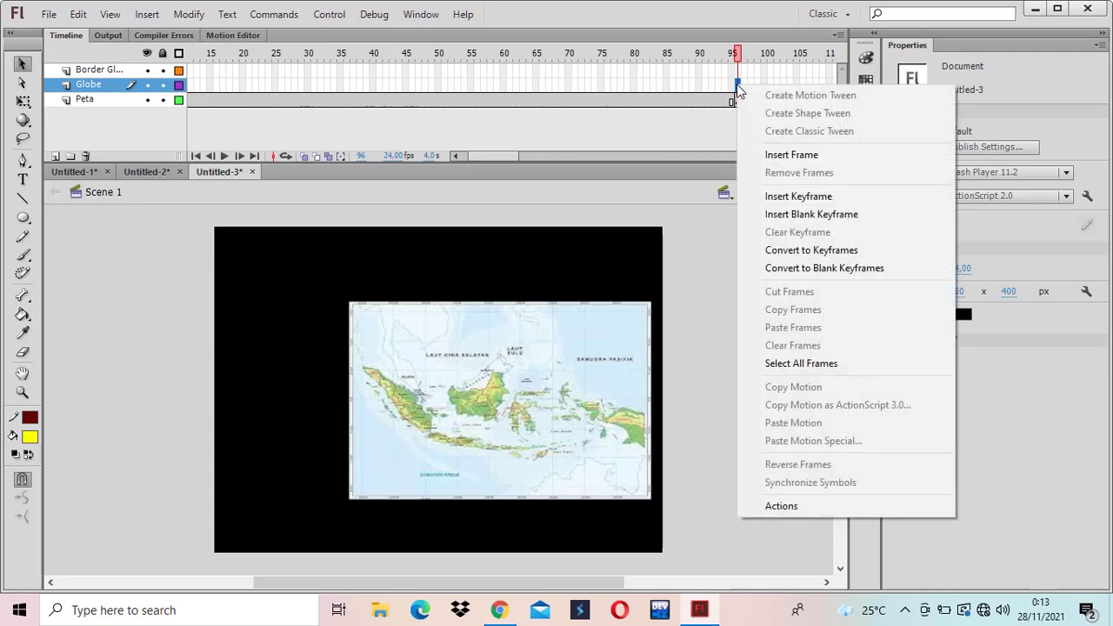
click(779, 159)
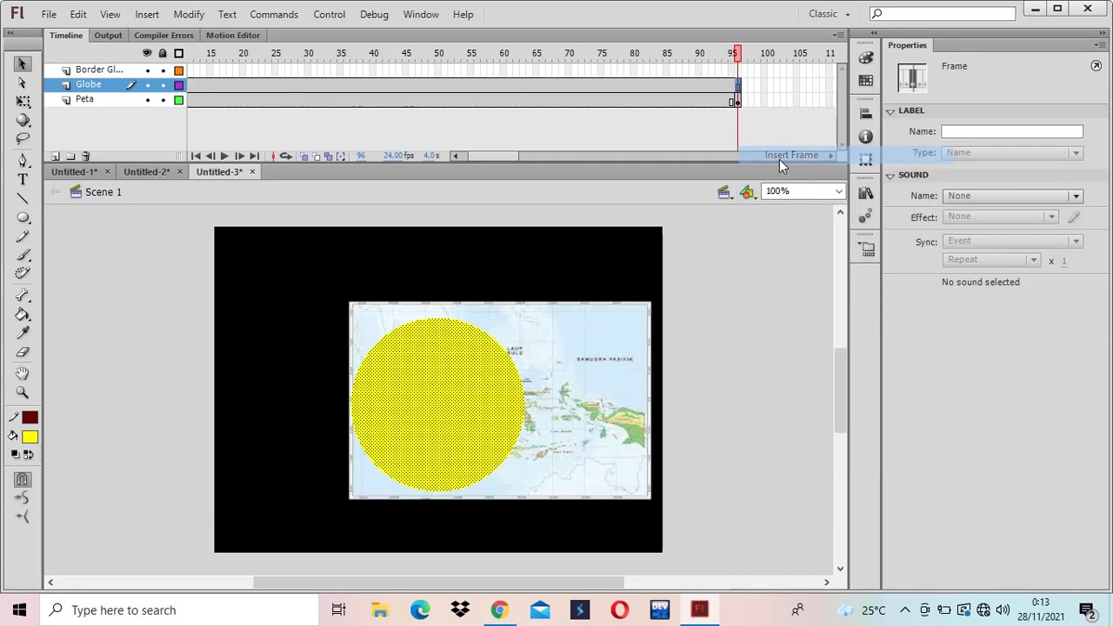
click(737, 71)
right_click(738, 70)
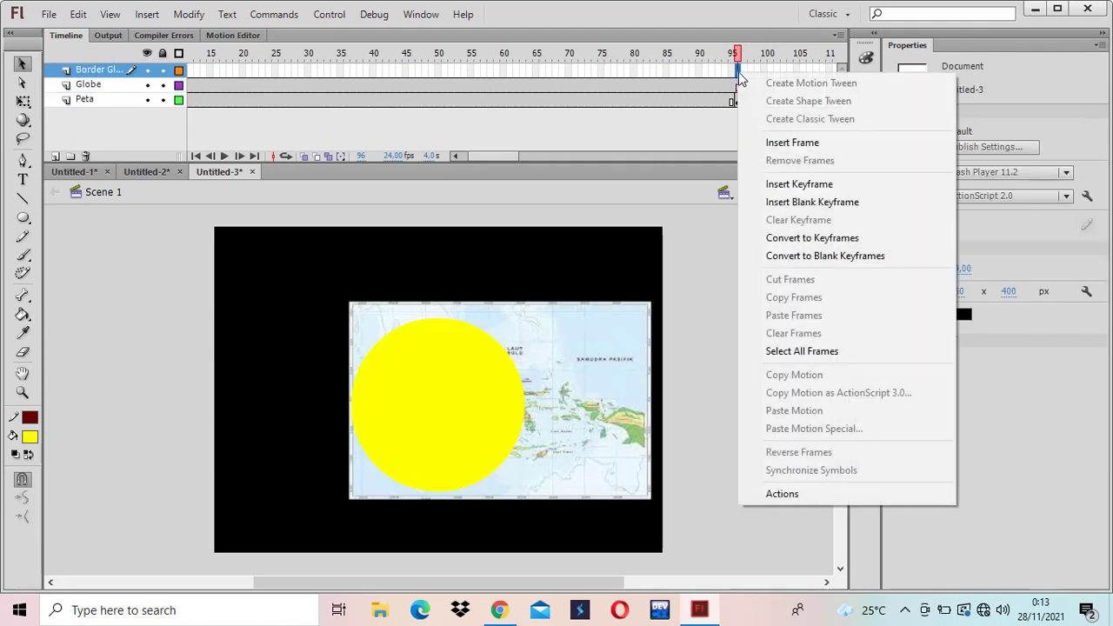
click(798, 143)
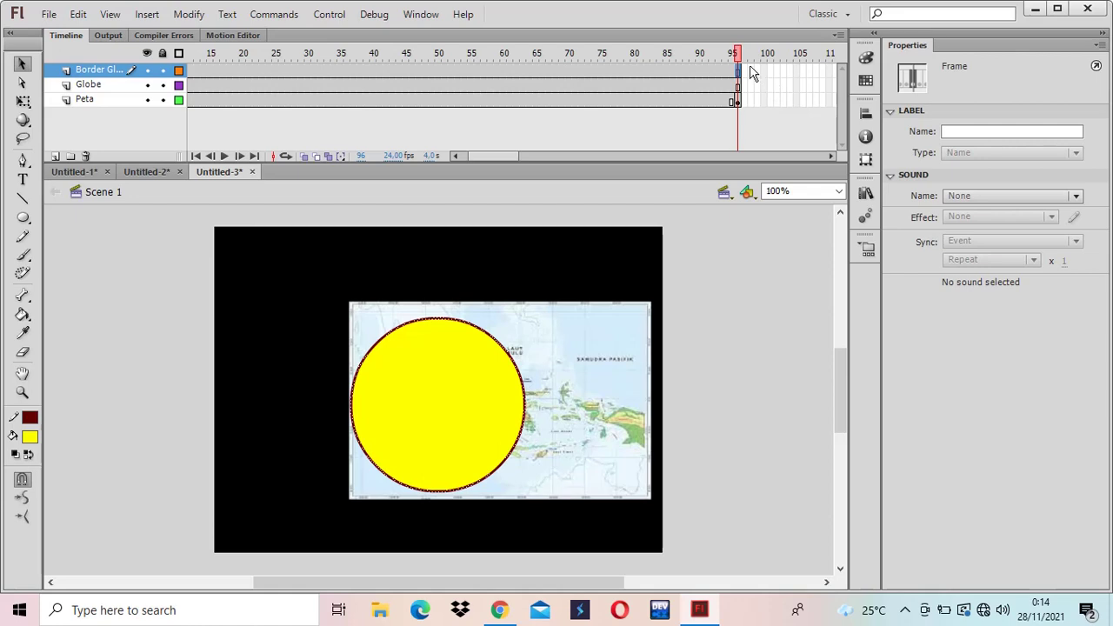
Create a classic tween on the Peta layer and, at frame 96, move the map left until its right edge meets the circle's right edge.
right_click(602, 100)
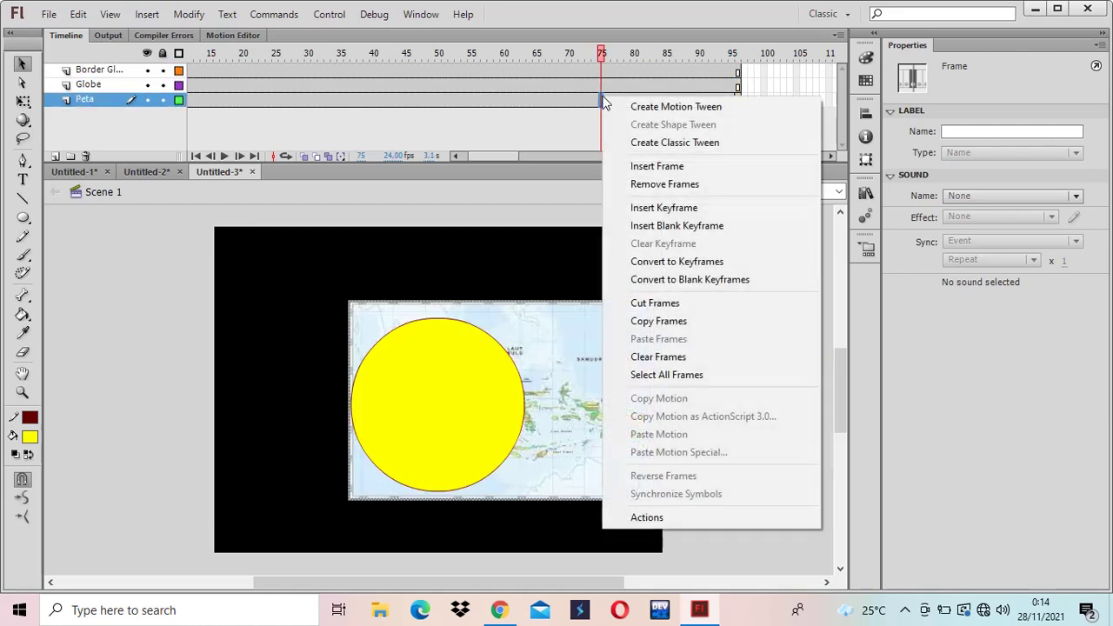
click(658, 143)
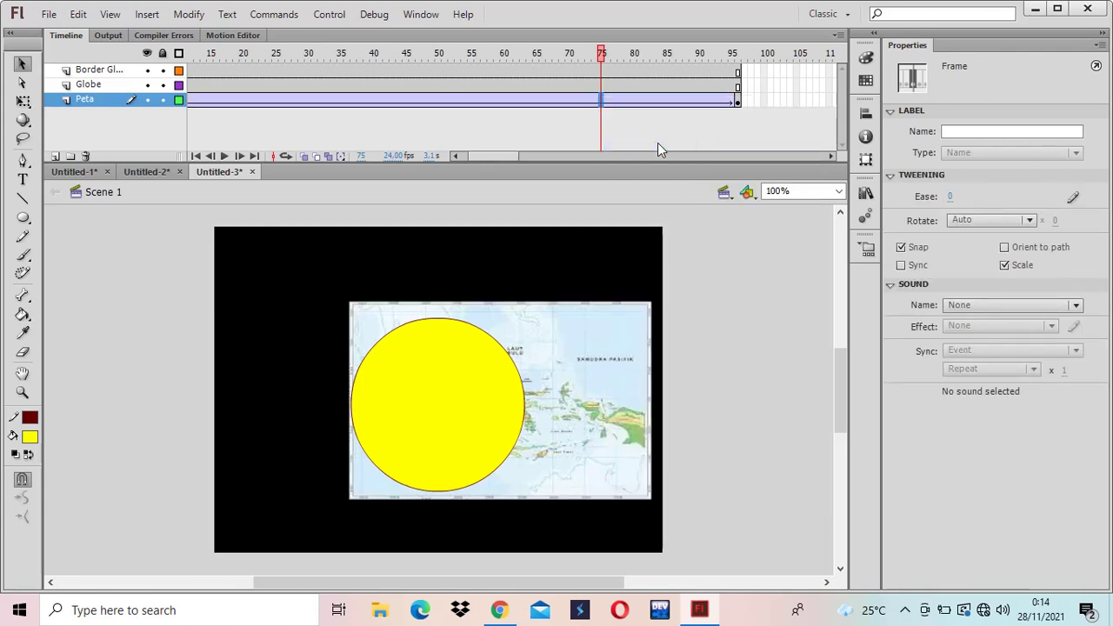
click(739, 103)
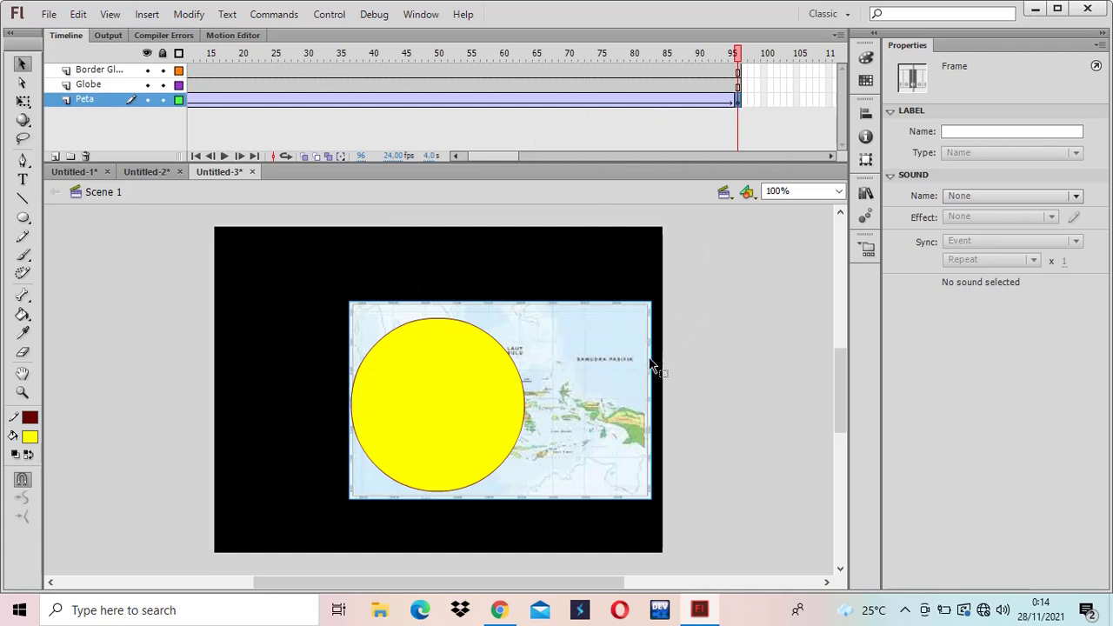
drag(625, 416, 503, 415)
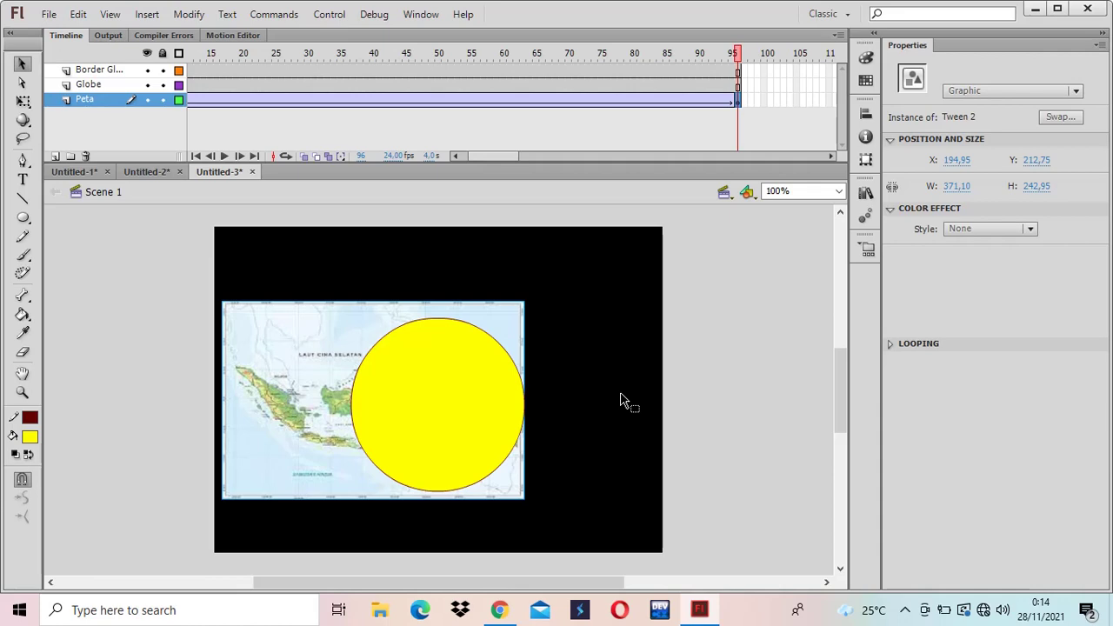
Test the movie to watch the map slide behind the circle, and close the preview.
key(ctrl+Return)
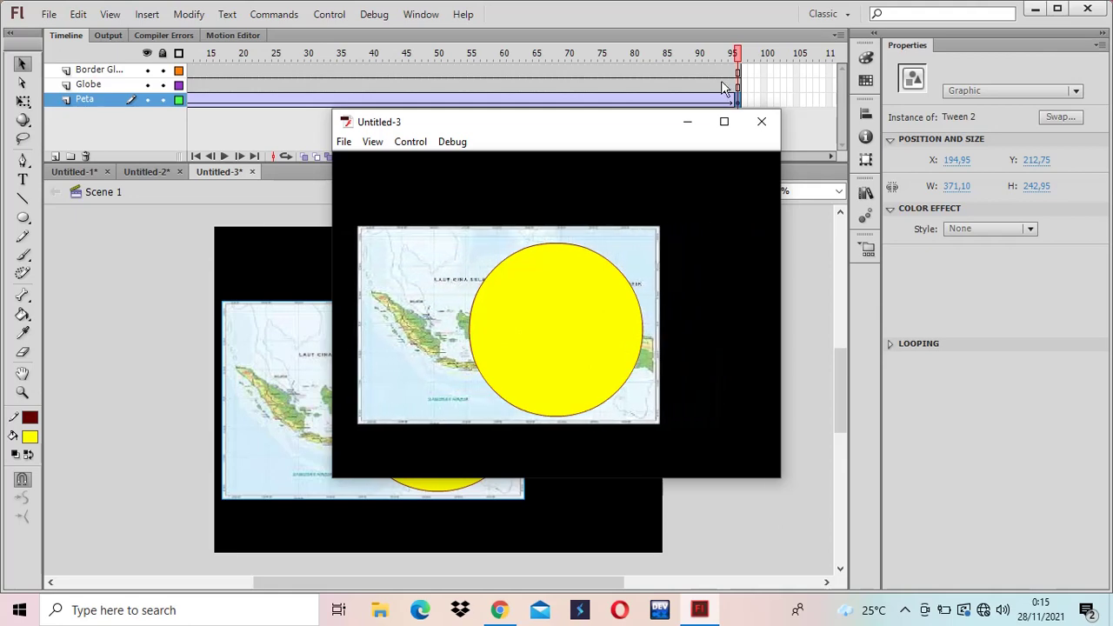
click(767, 125)
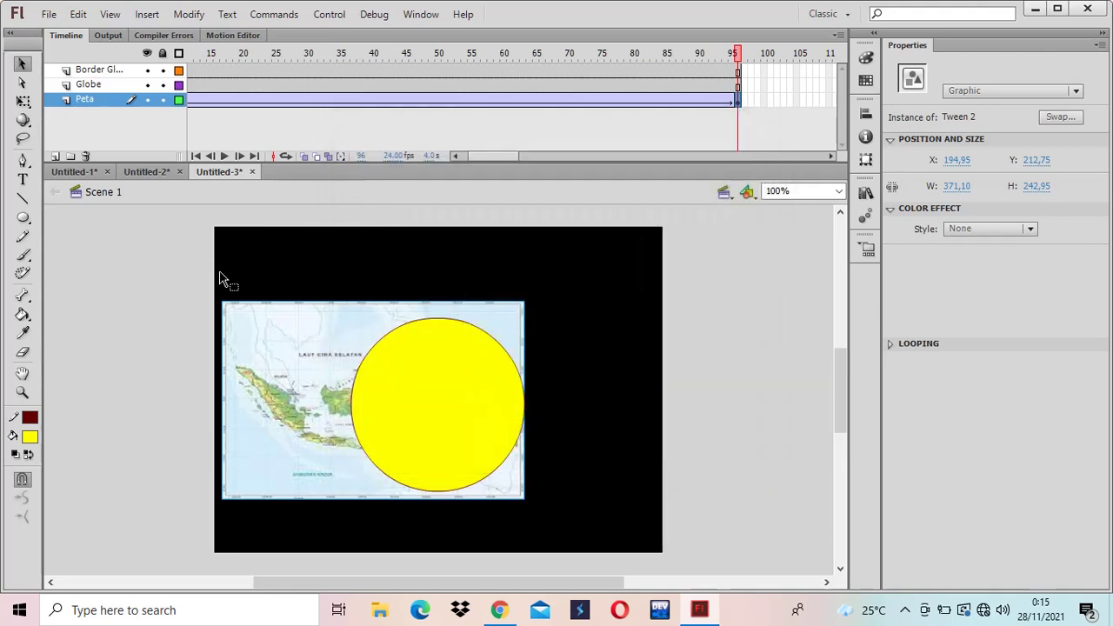
Try turning the Globe layer into a mask over the Peta layer and play the animation on the stage.
click(93, 86)
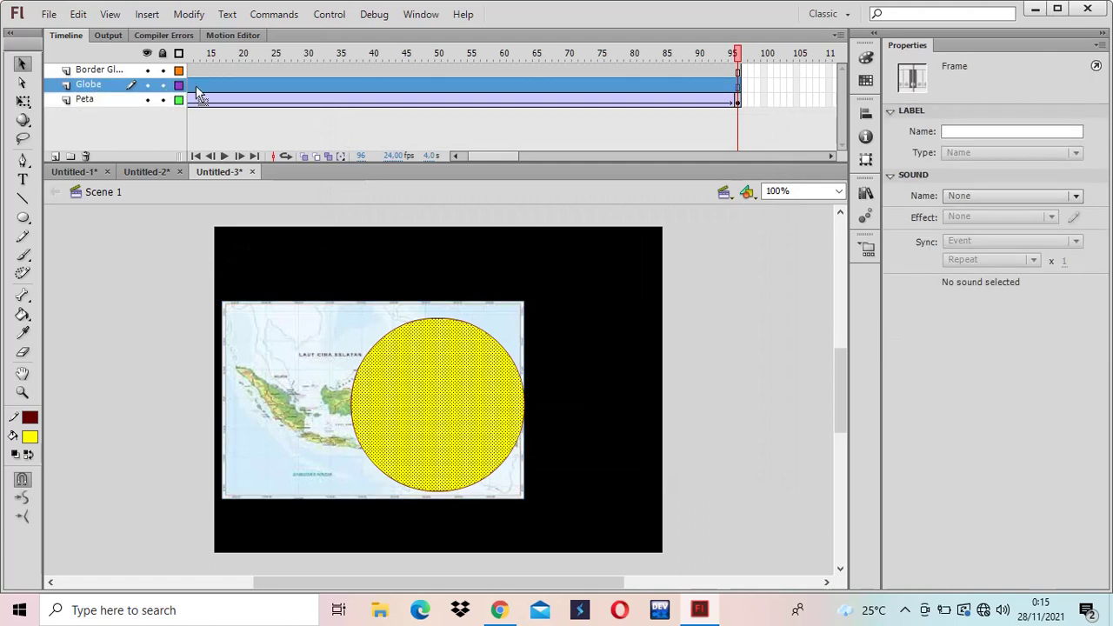
click(90, 100)
click(90, 72)
click(88, 87)
right_click(86, 91)
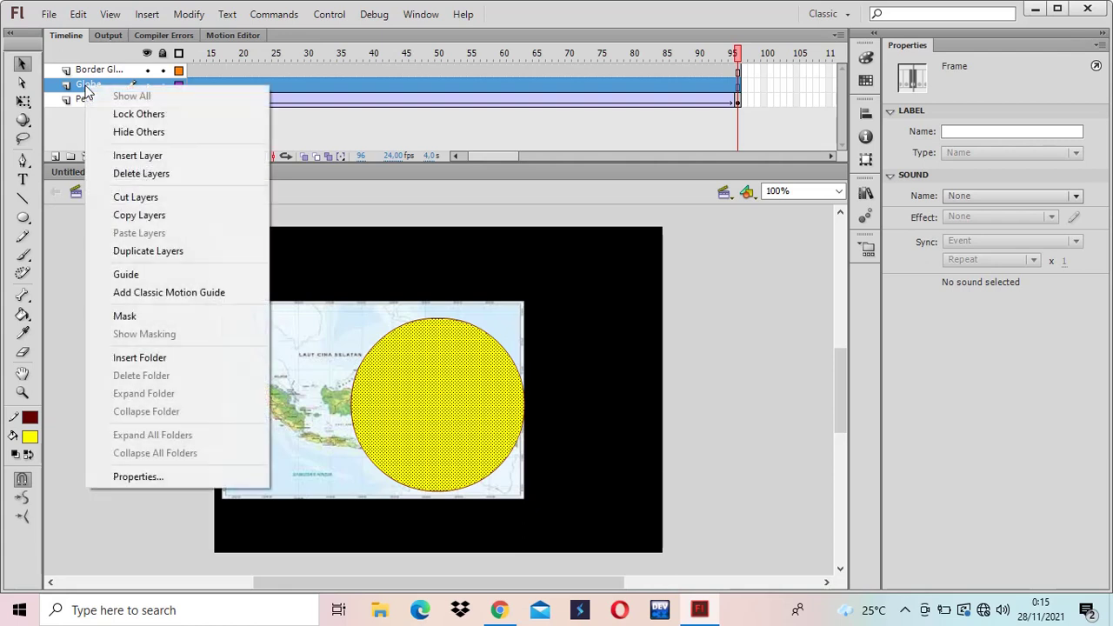
click(162, 321)
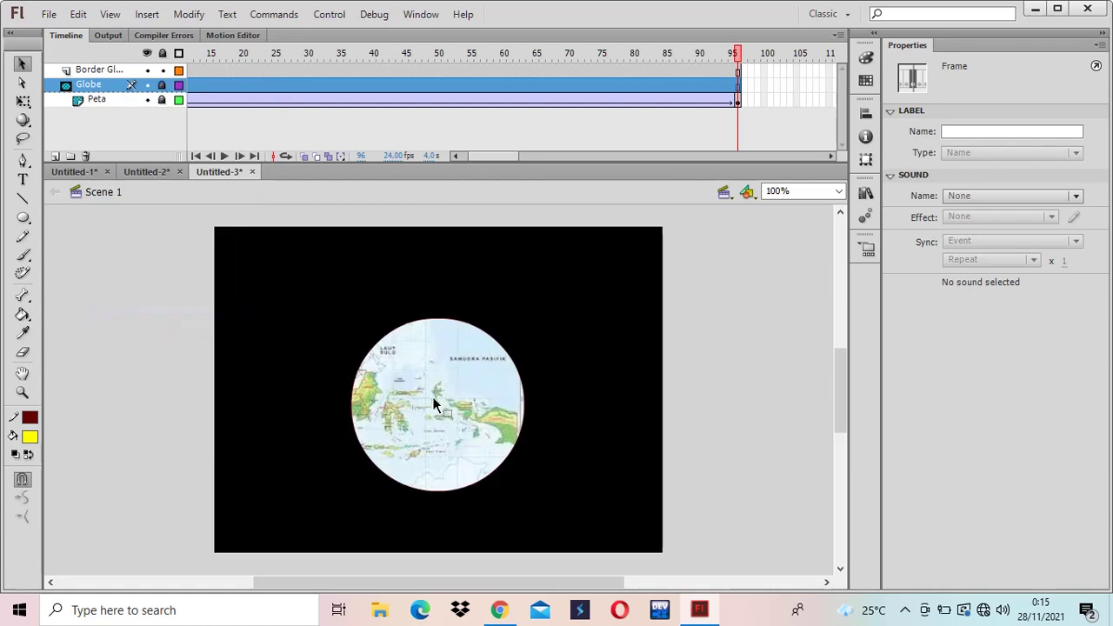
key(Return)
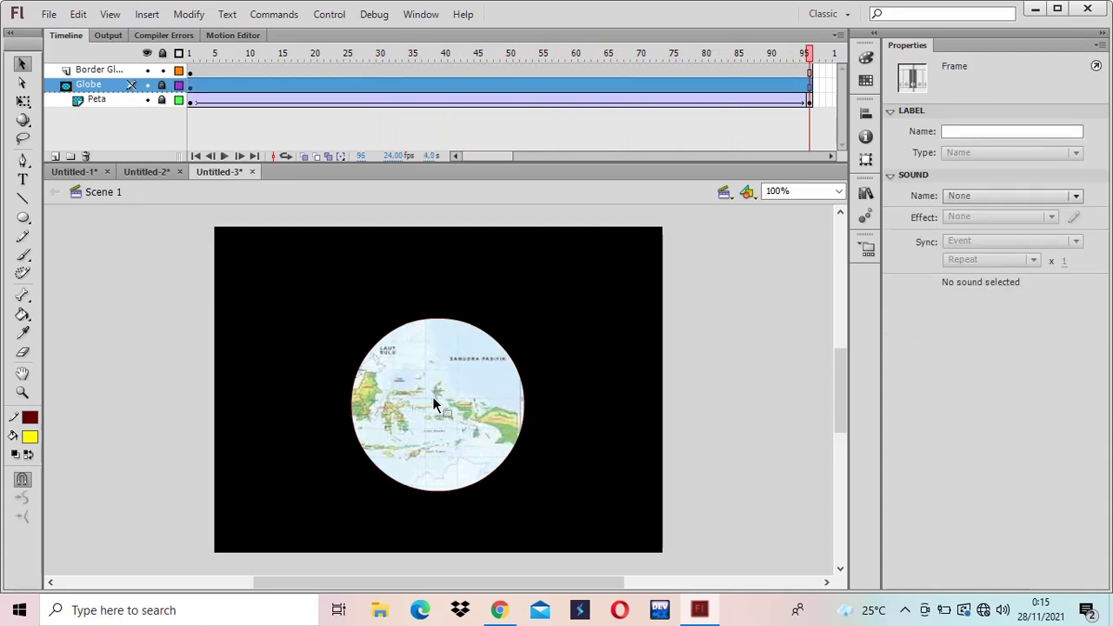
Remove the mask from the Globe layer and unlock all layers.
right_click(95, 90)
click(173, 318)
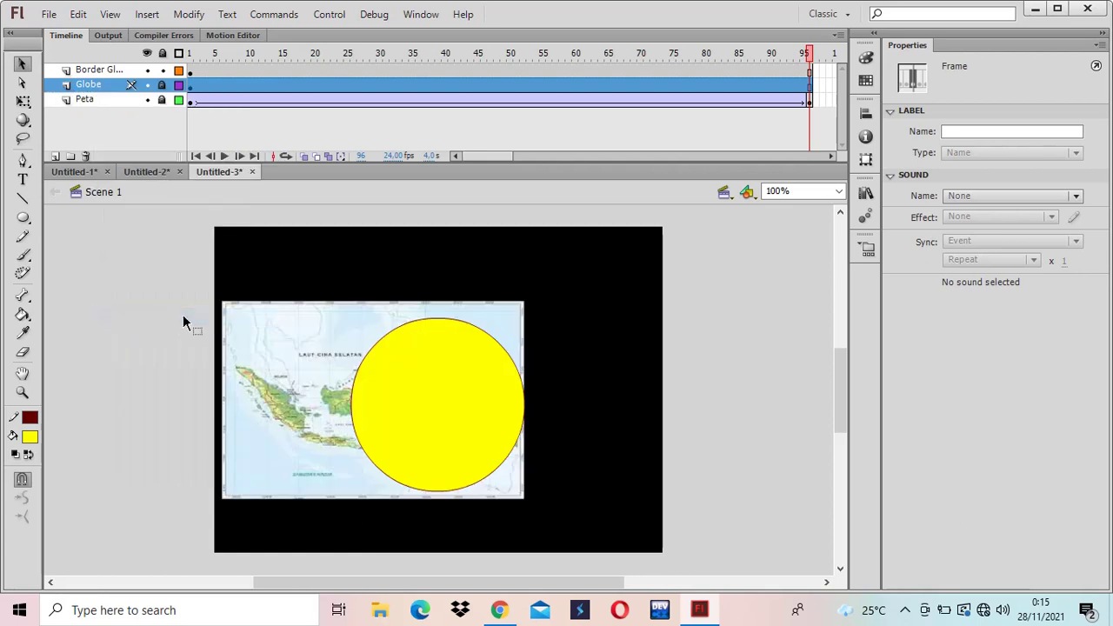
click(163, 54)
click(163, 54)
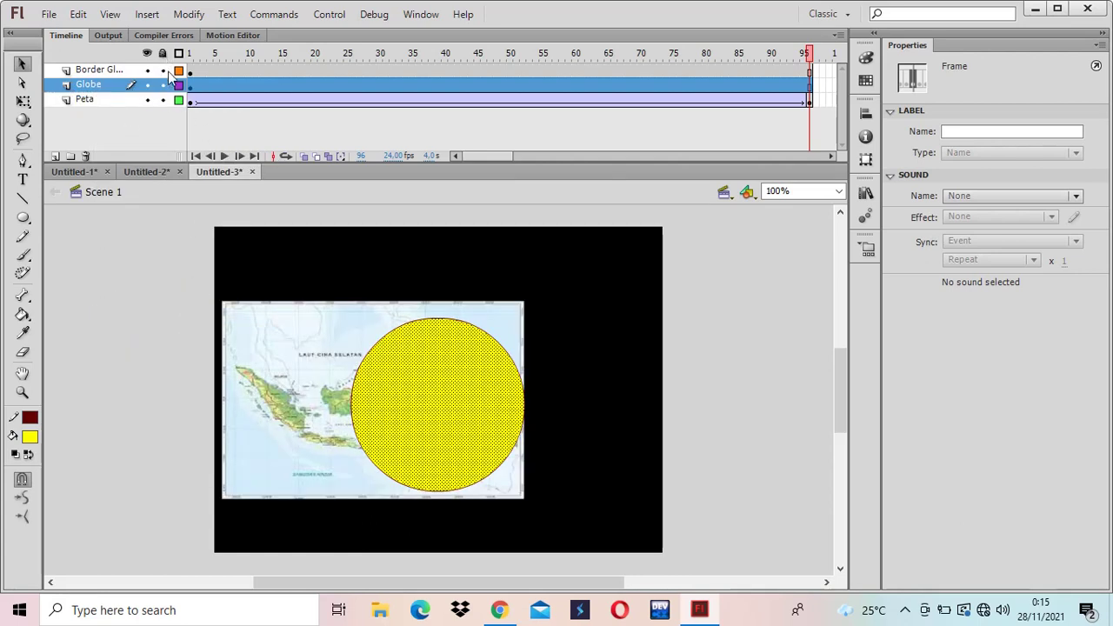
Add a new layer, place it between the Globe and Peta layers, and rename it cahaya.
click(55, 157)
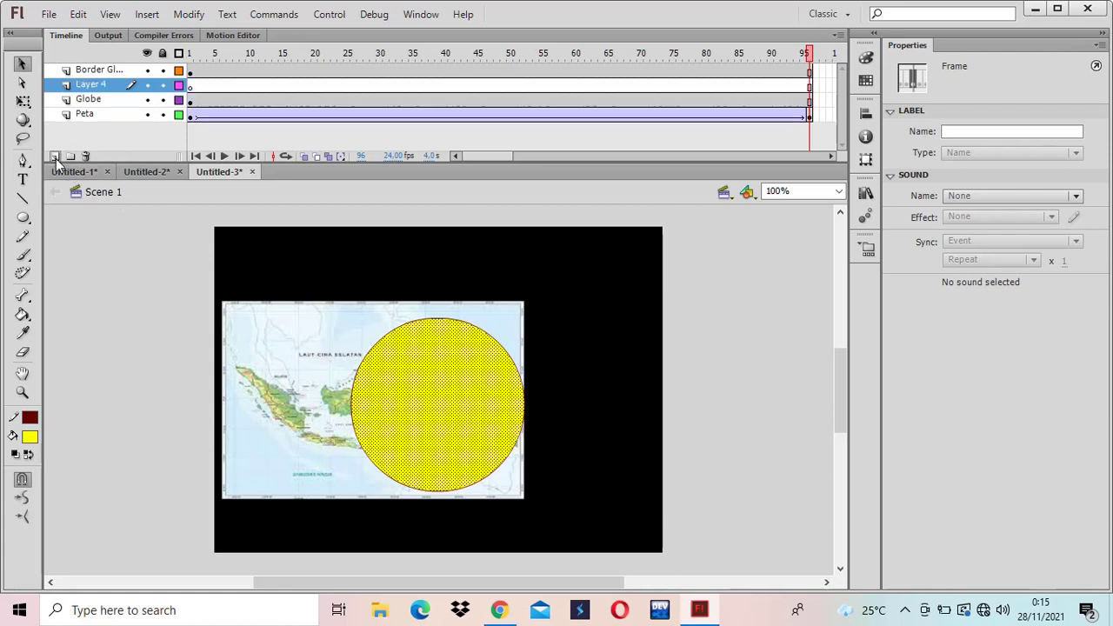
drag(92, 85, 97, 113)
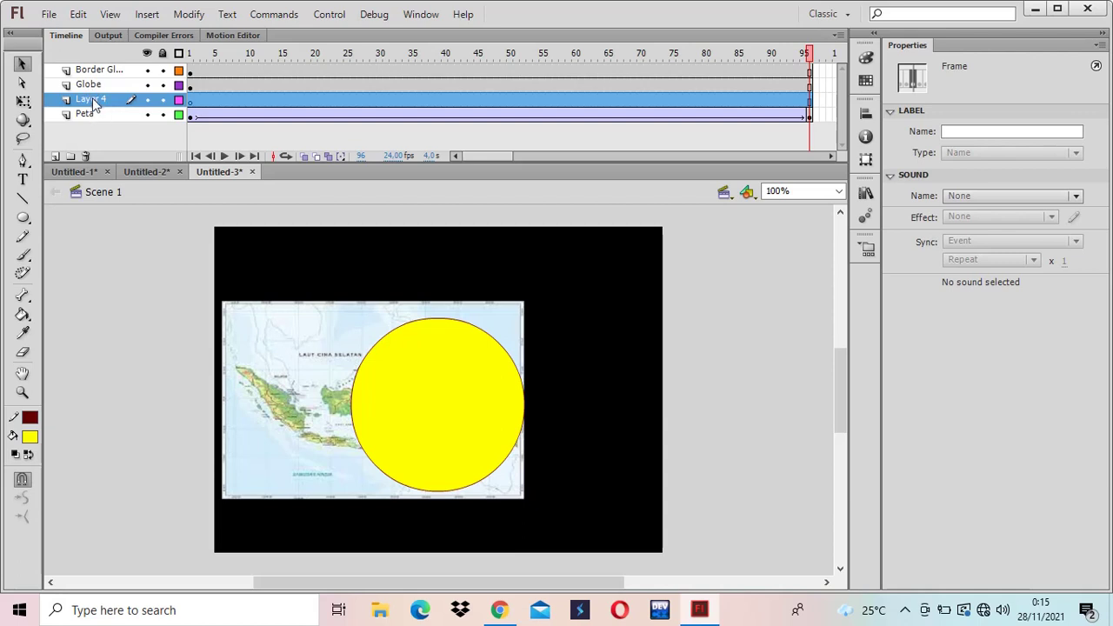
double_click(90, 102)
text(ca)
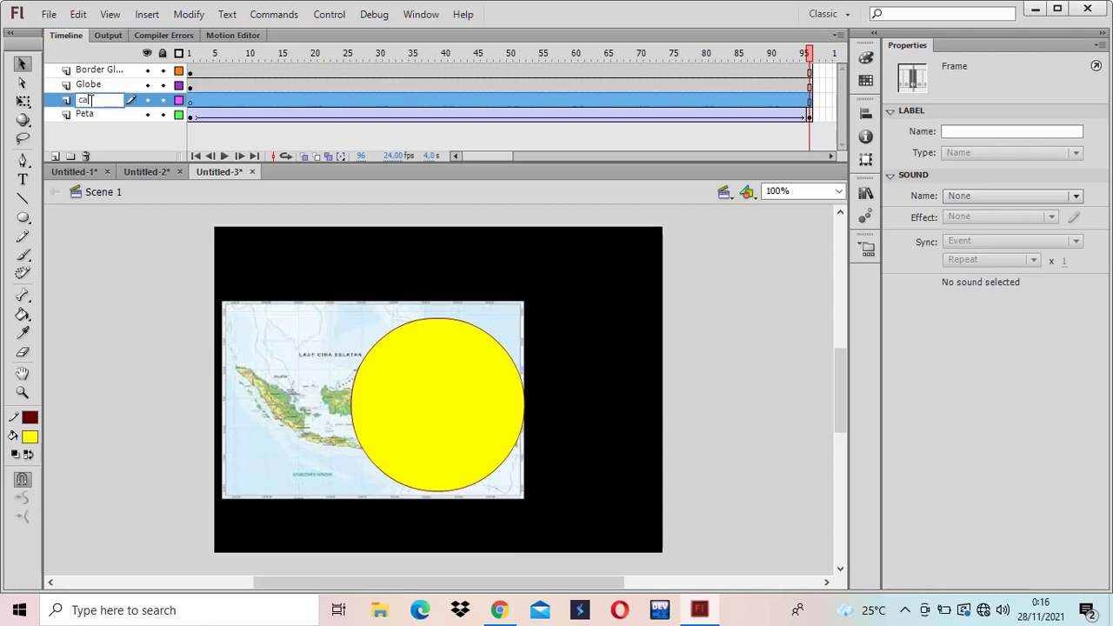
text(haya)
key(Return)
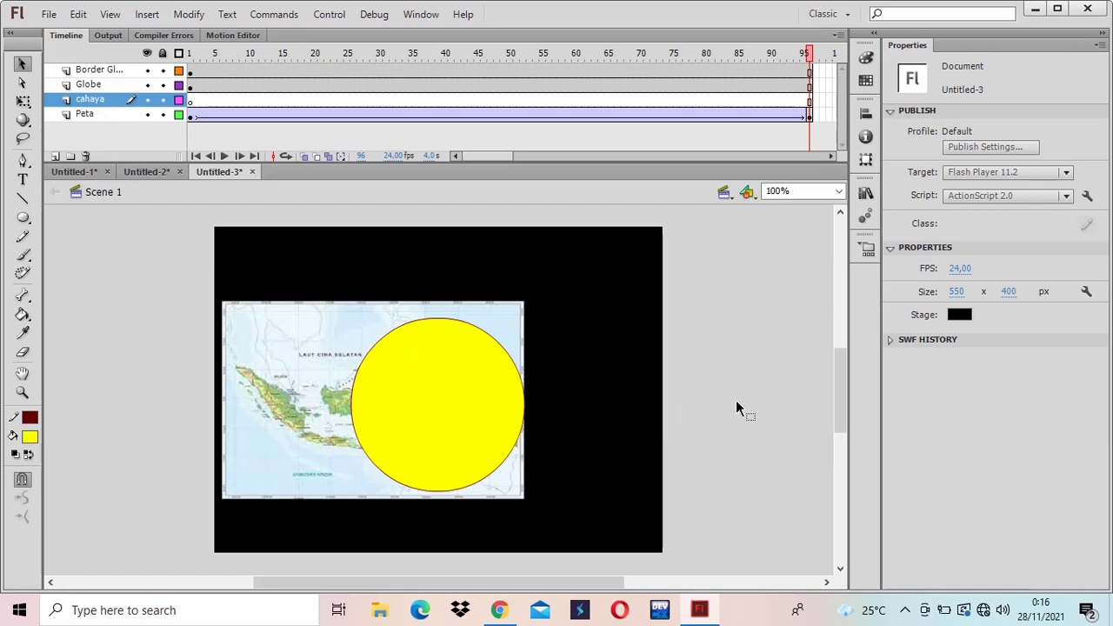
Draw a tall rectangle about 45 px wide beside the stage's left edge, with no stroke and a white-to-black linear gradient fill.
drag(22, 217, 112, 219)
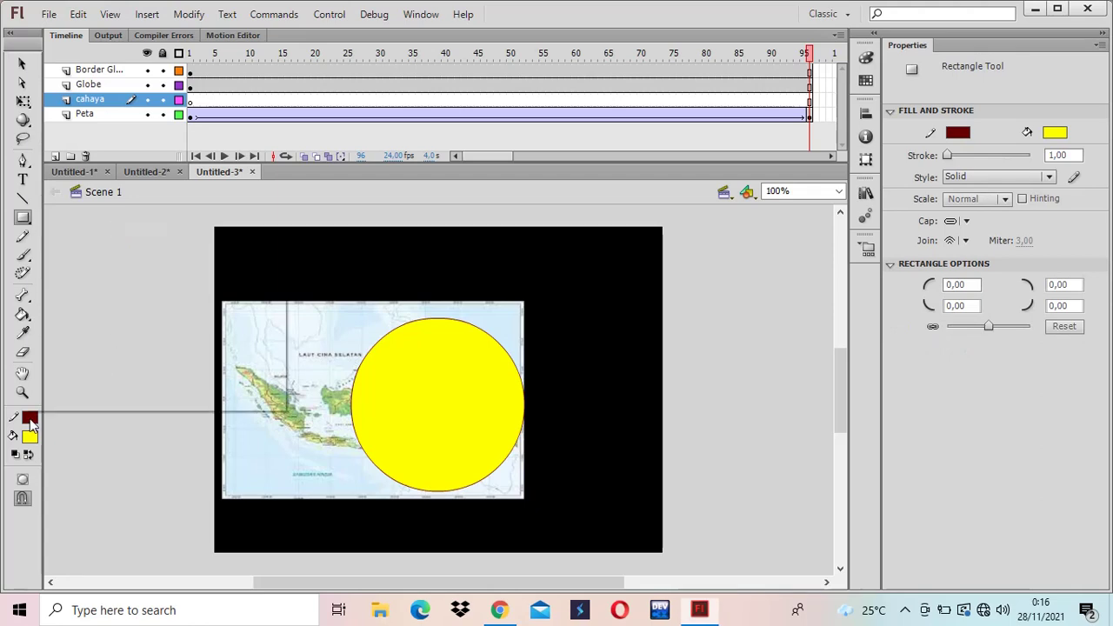
click(32, 417)
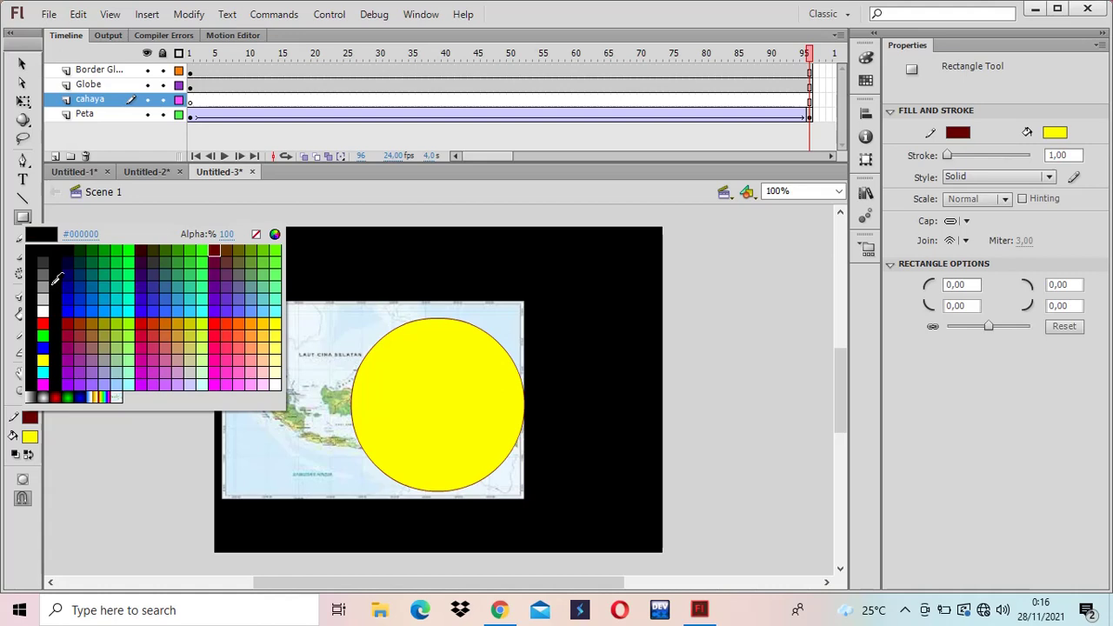
click(256, 234)
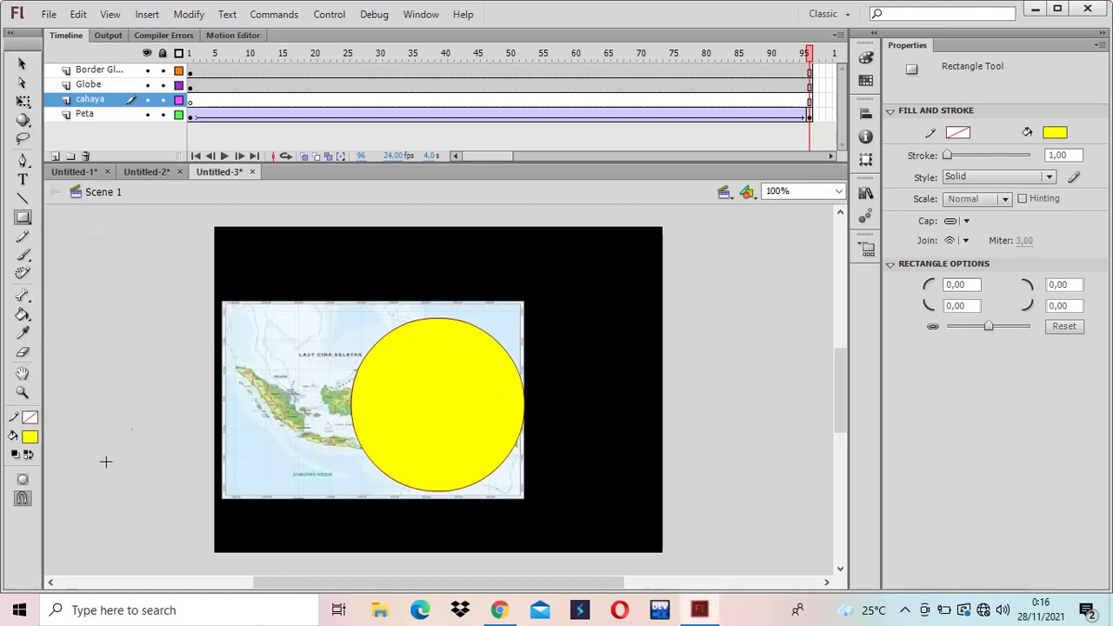
click(31, 439)
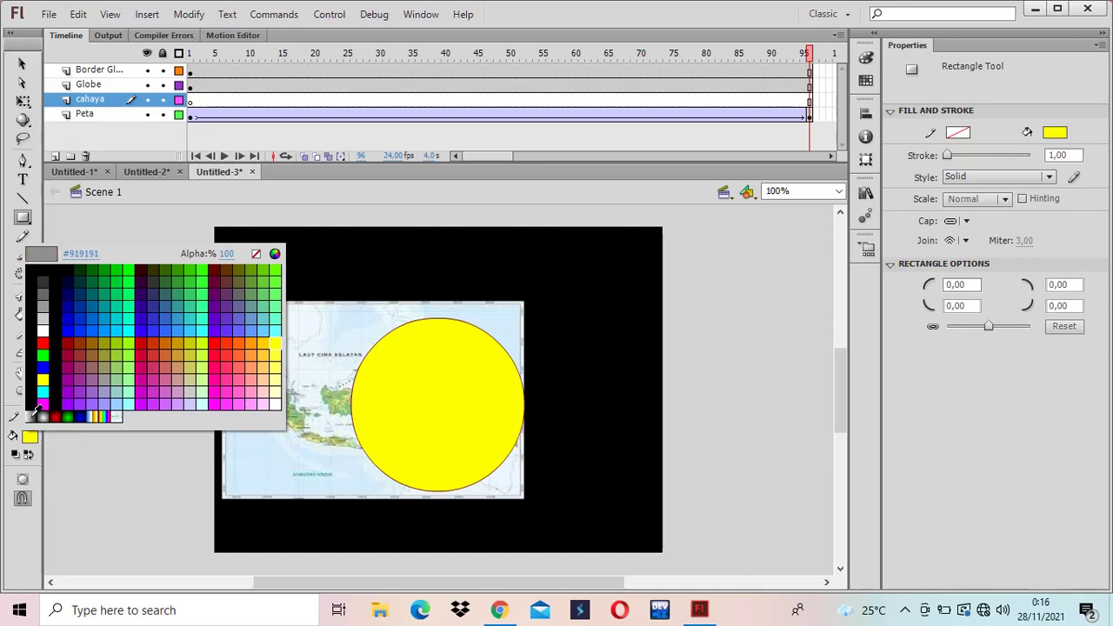
click(34, 416)
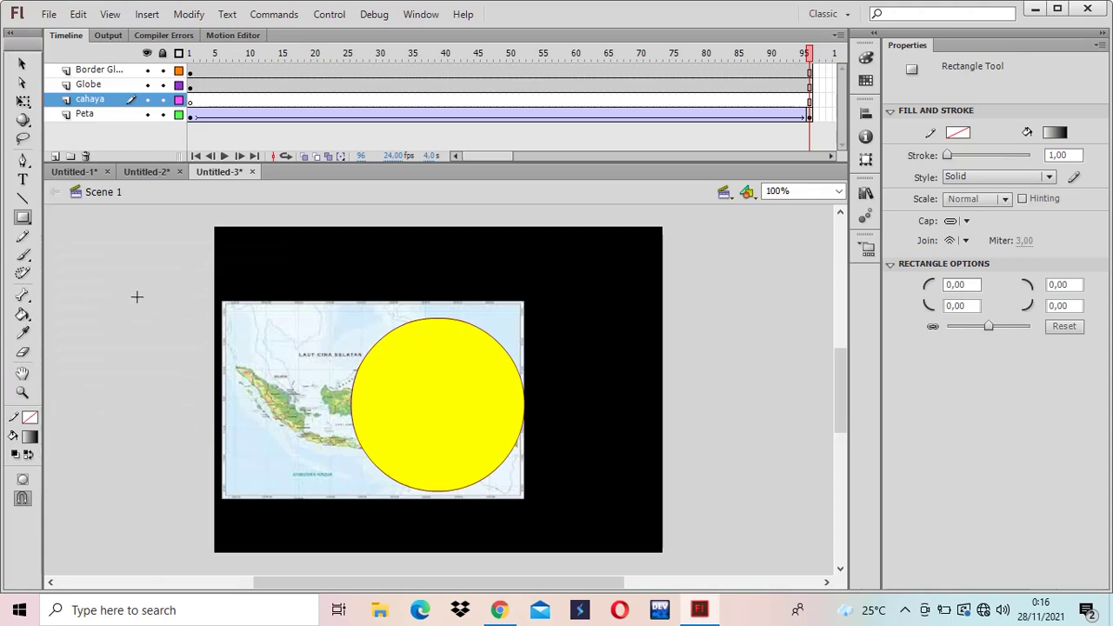
mouse_move(137, 296)
mouse_down()
mouse_move(154, 456)
mouse_move(172, 484)
mouse_up()
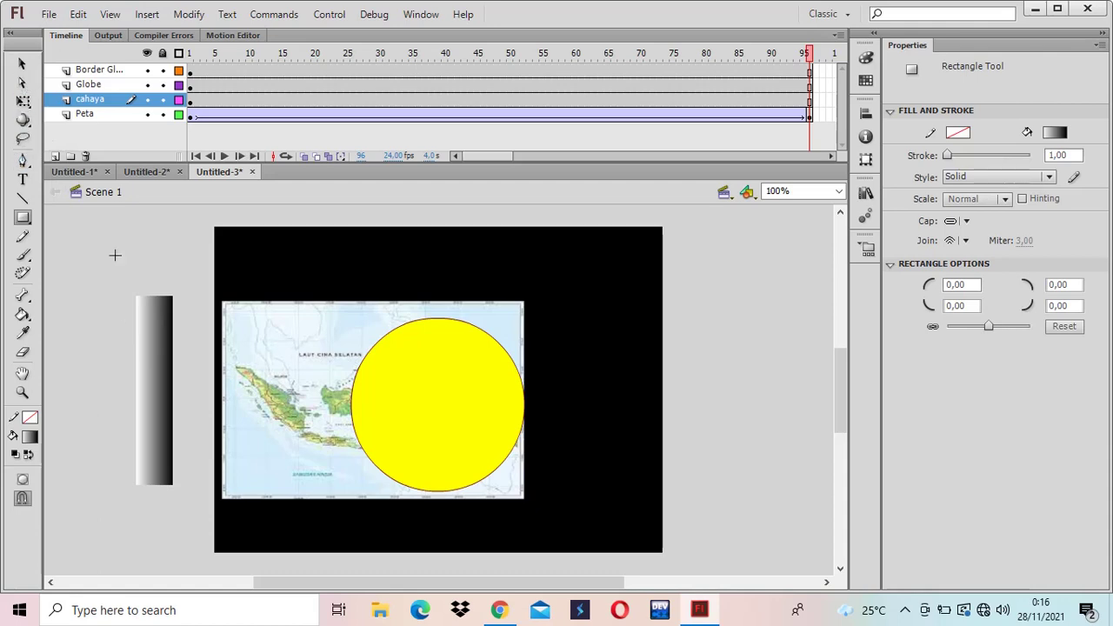
Stretch the gradient rectangle upward to about 267 px high and move it down to about Y 73.
click(22, 101)
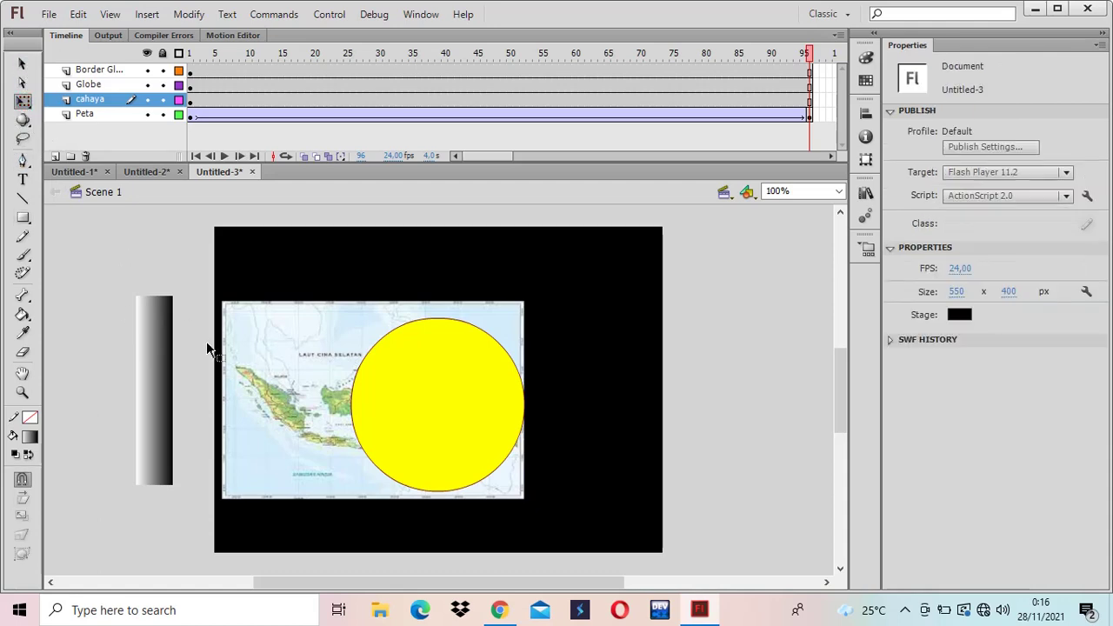
click(154, 355)
drag(154, 297, 154, 268)
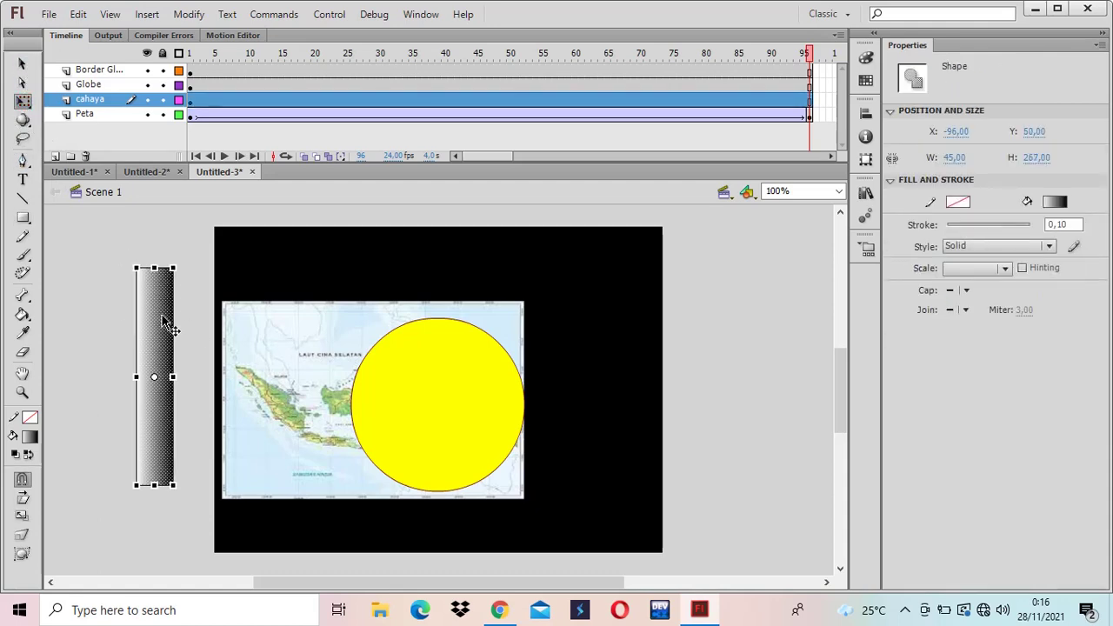
mouse_move(160, 317)
mouse_down()
mouse_move(158, 352)
mouse_move(159, 336)
mouse_up()
click(23, 63)
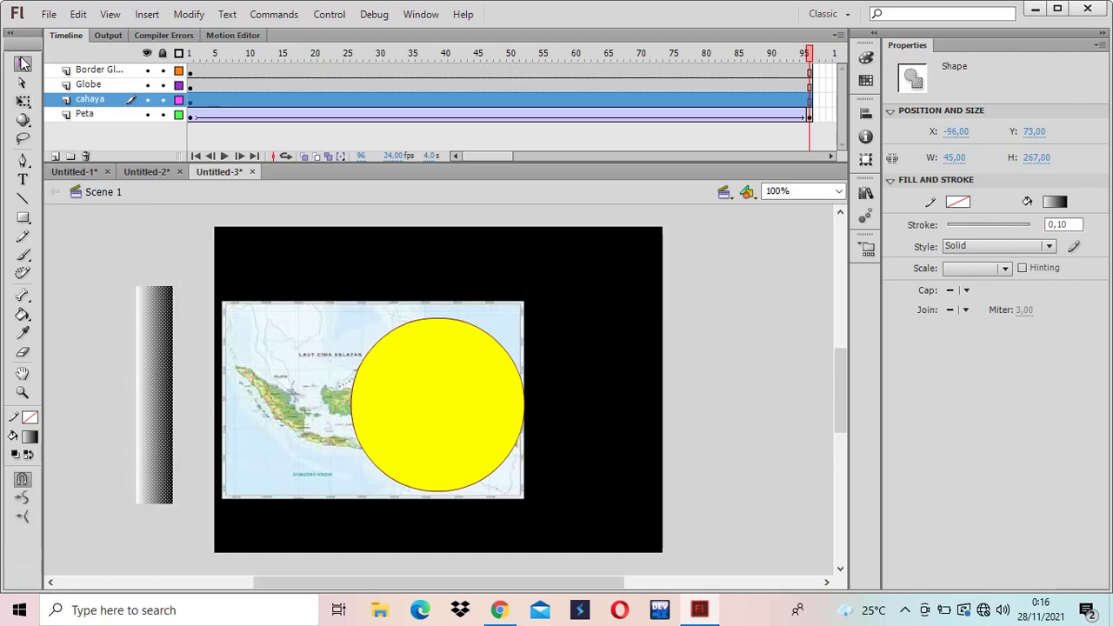
Try recolouring the start of the rectangle's gradient with grey #737373 and a cyan #00FFFF stop, and remove the cyan stop.
click(865, 57)
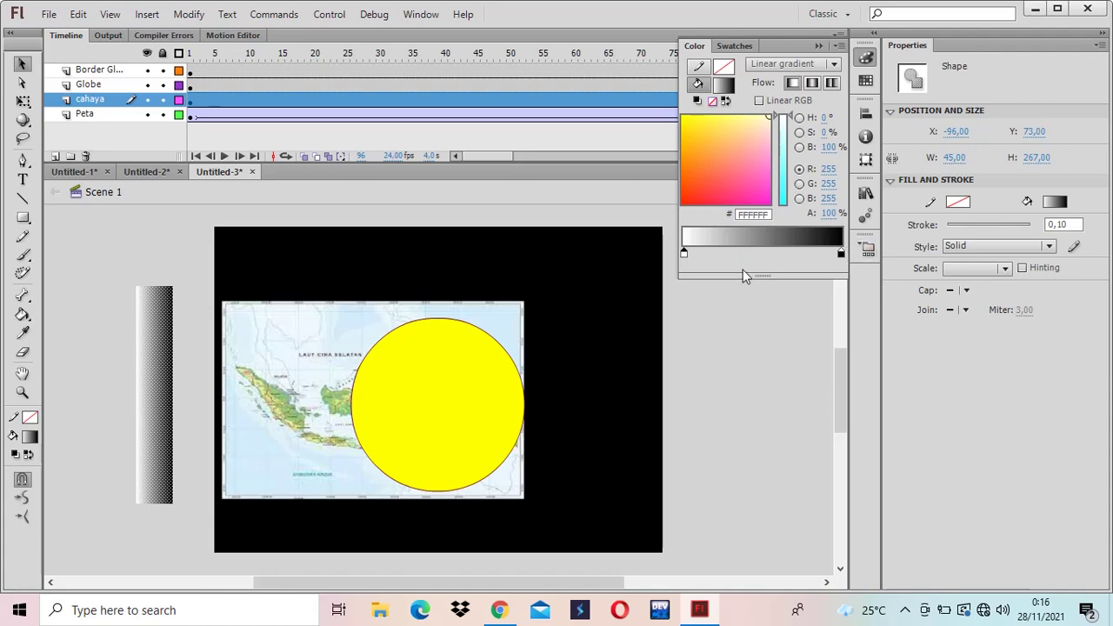
double_click(683, 253)
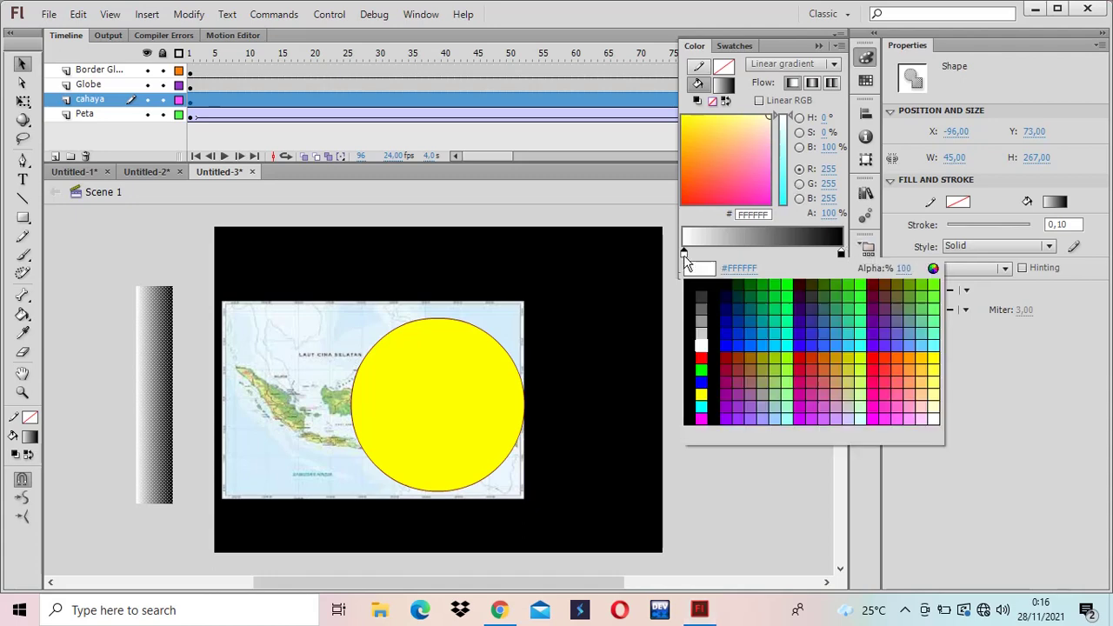
click(756, 109)
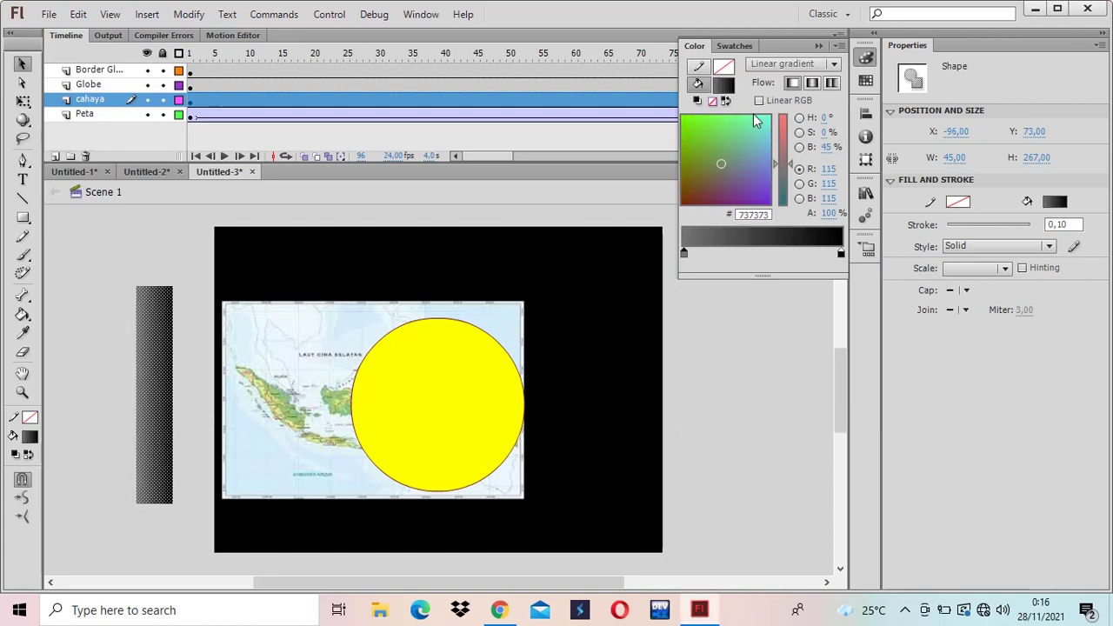
double_click(684, 253)
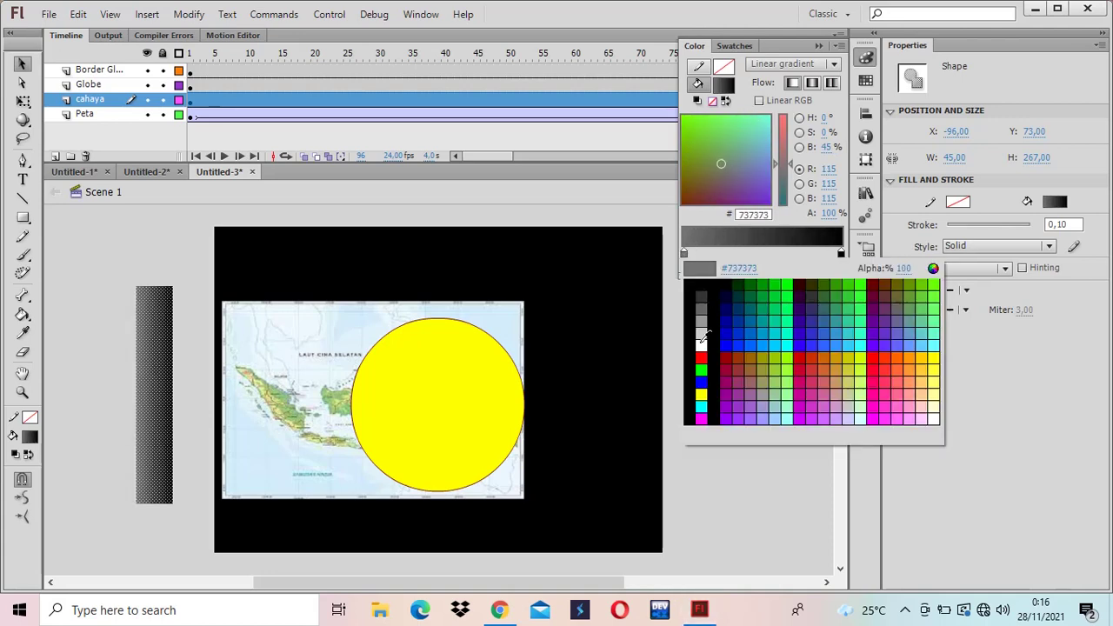
click(704, 409)
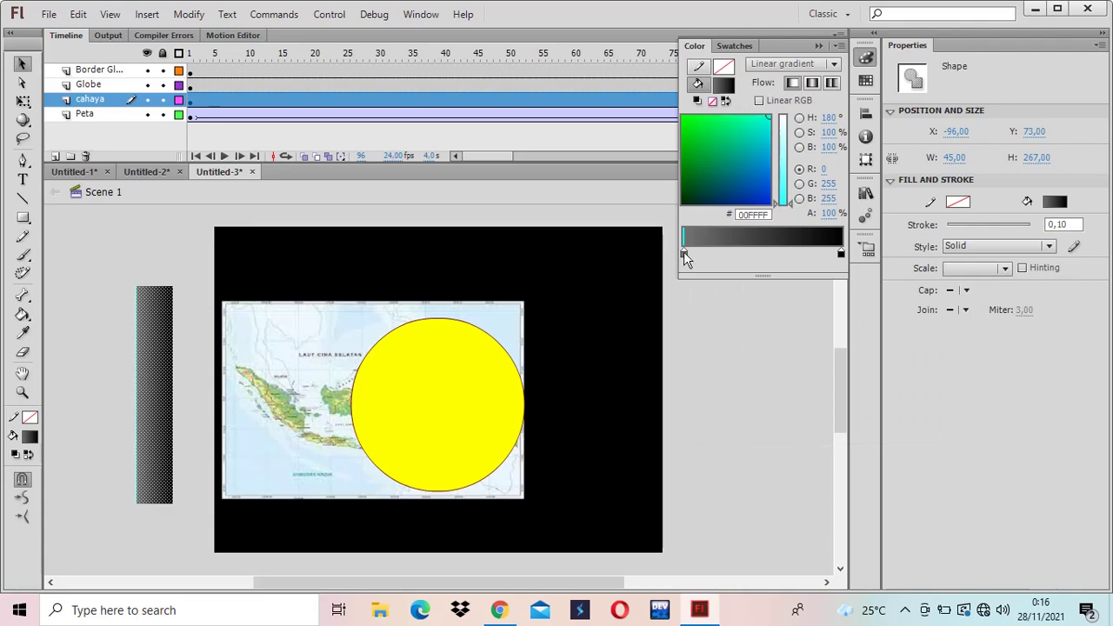
drag(685, 255, 644, 246)
drag(745, 311, 721, 289)
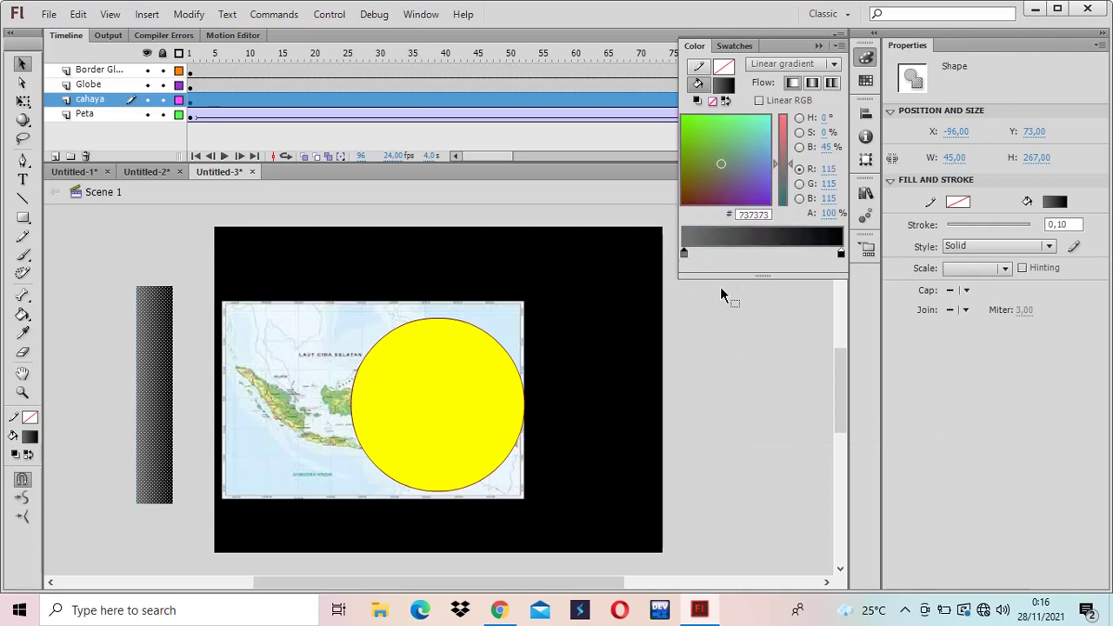
Add a yellow #FFFF00 stop to the rectangle's gradient and set both end stops to white #FFFFFF.
double_click(684, 253)
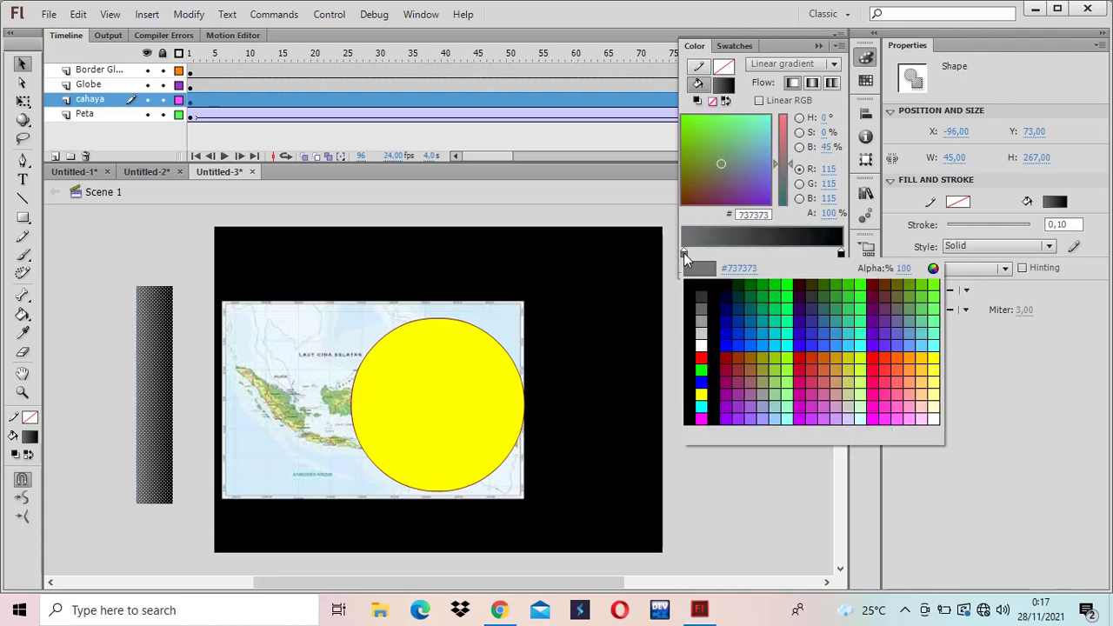
click(702, 395)
mouse_move(687, 253)
mouse_down()
mouse_move(721, 253)
mouse_move(684, 254)
mouse_up()
click(688, 254)
double_click(686, 254)
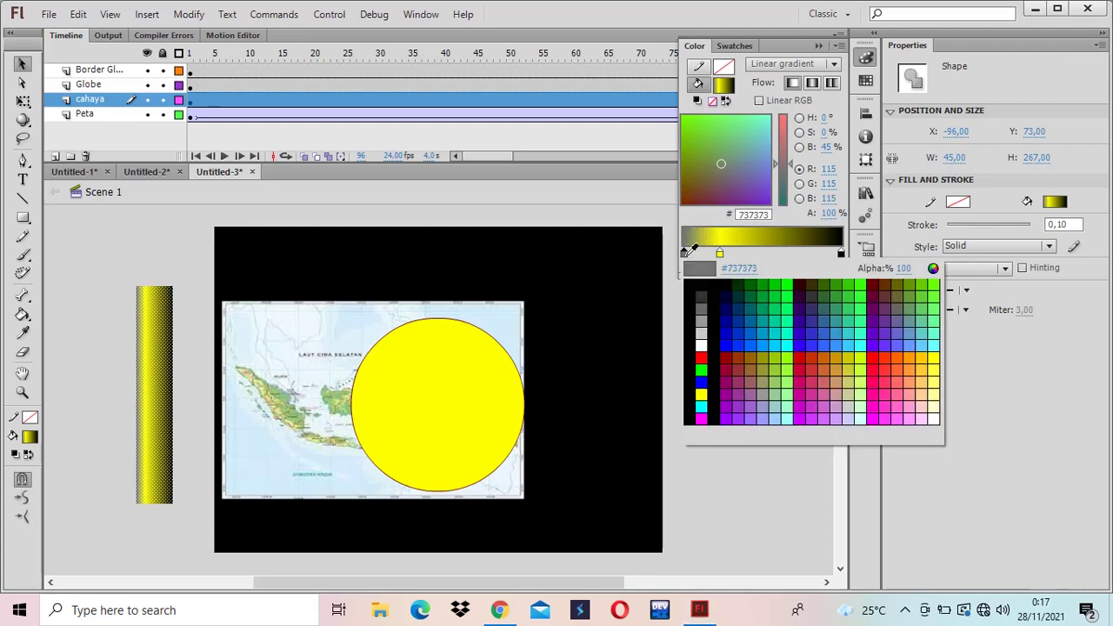
click(701, 343)
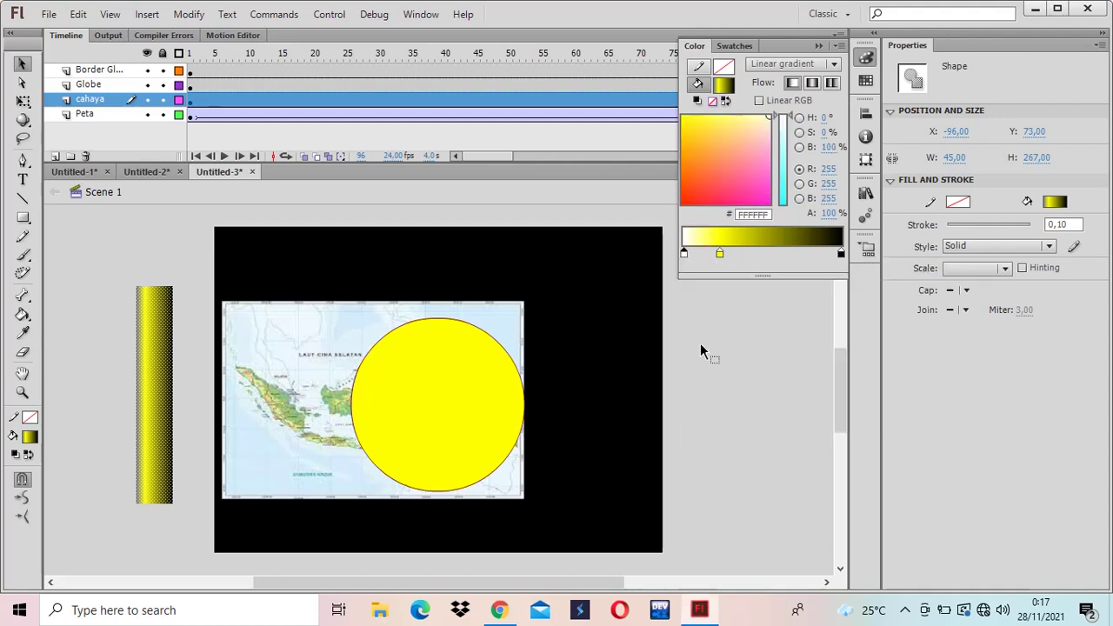
double_click(841, 253)
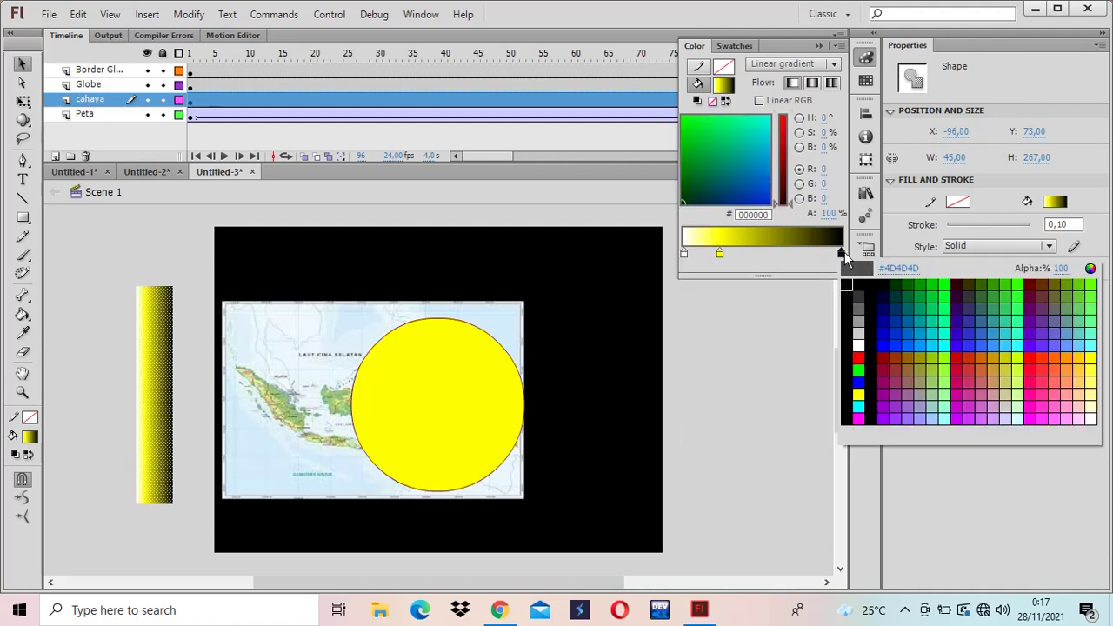
click(858, 343)
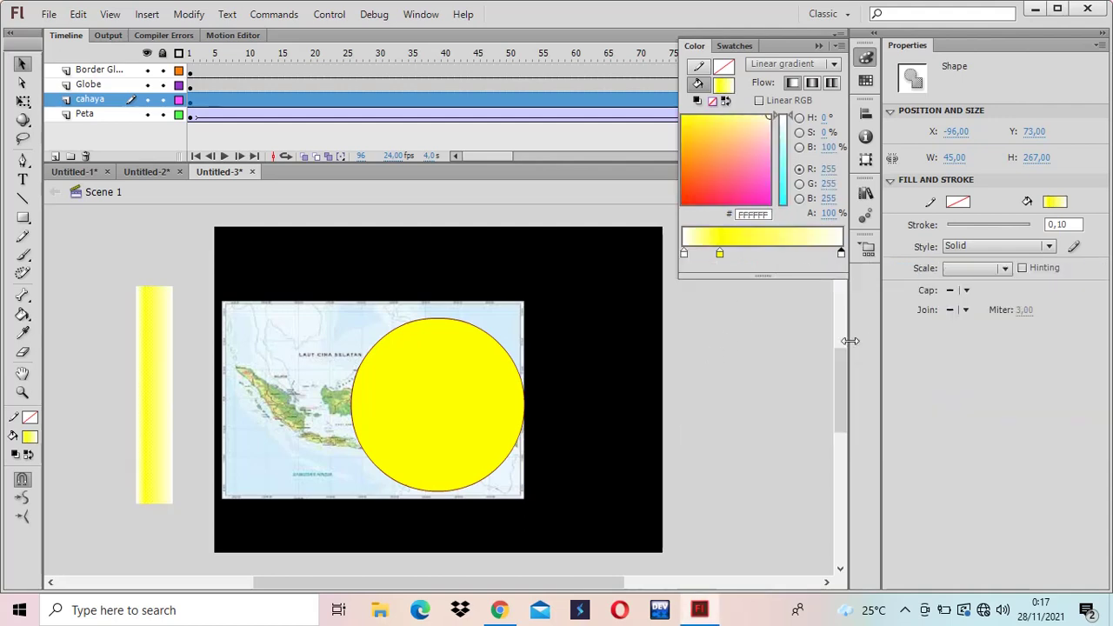
Move the yellow stop to the middle of the gradient and lower its alpha to about 15%.
click(726, 253)
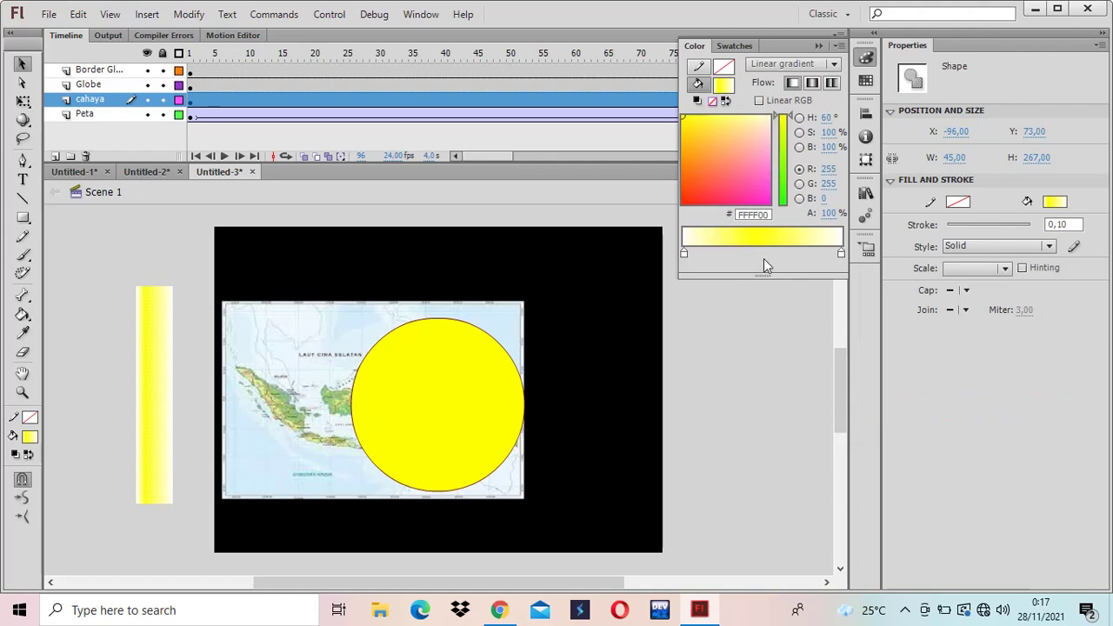
drag(759, 256, 767, 254)
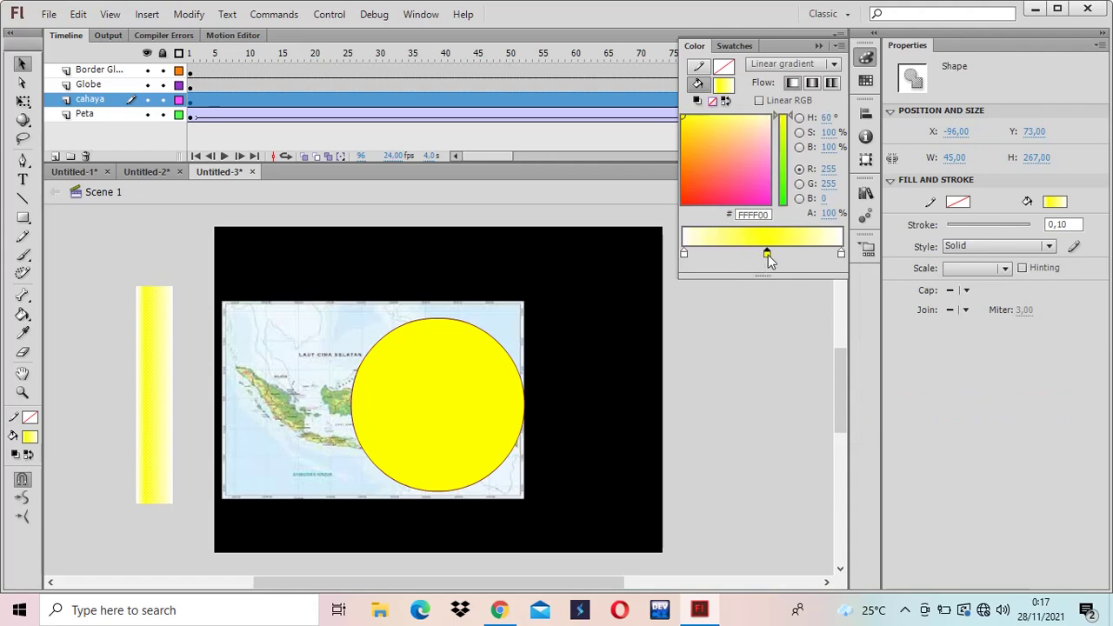
click(830, 213)
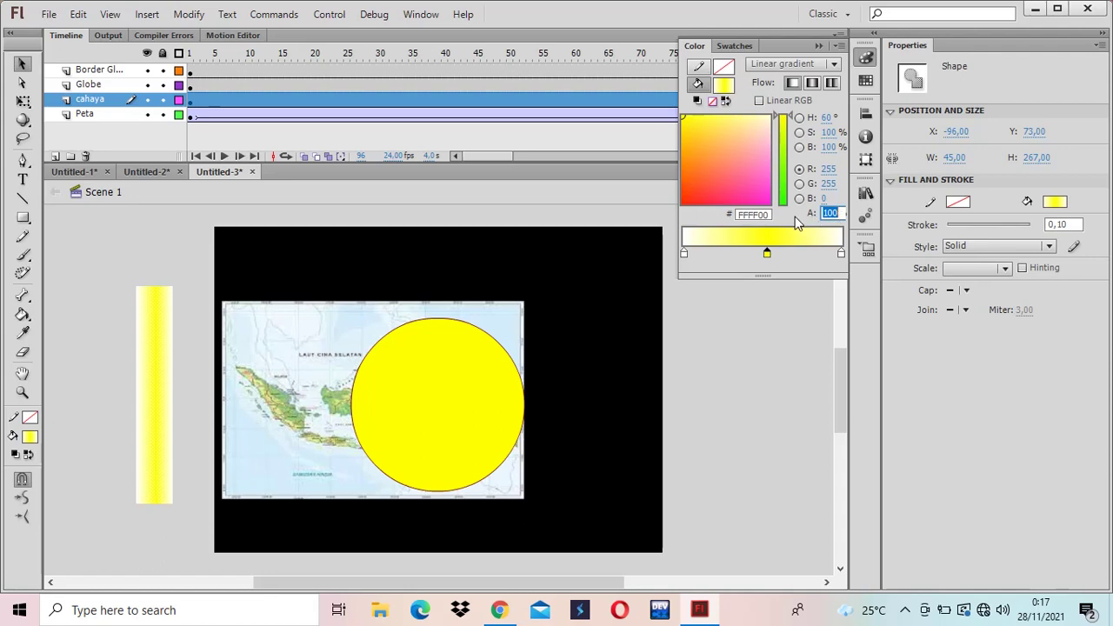
text(18)
key(Return)
text(16)
key(Return)
drag(769, 231, 769, 230)
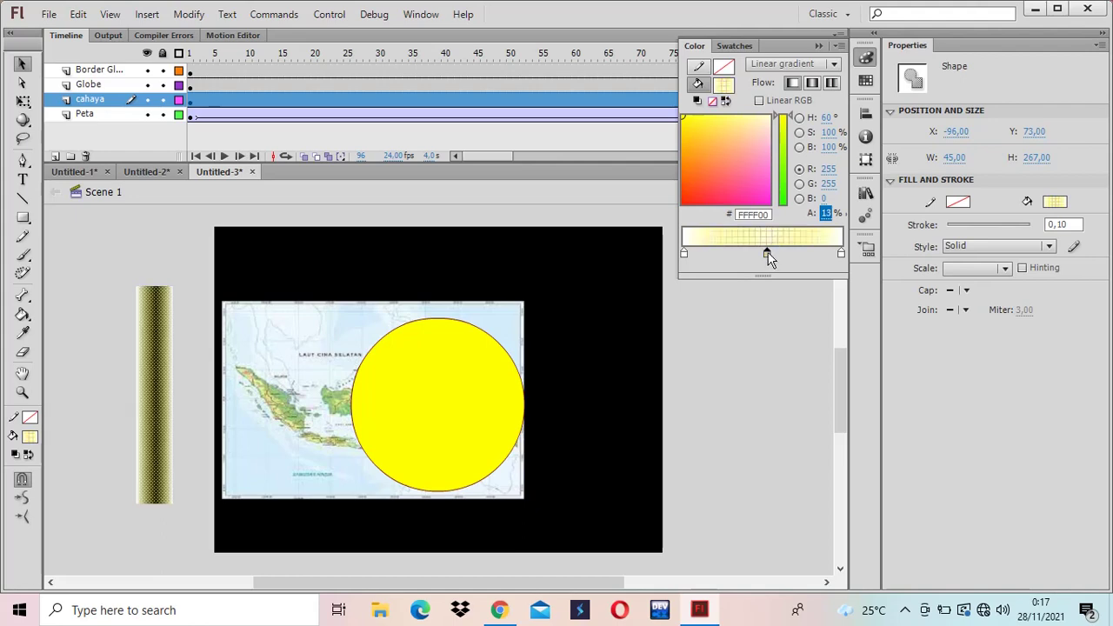
Lower the alpha of the gradient's white start stop to about 24% and its white end stop to about 20%.
click(683, 252)
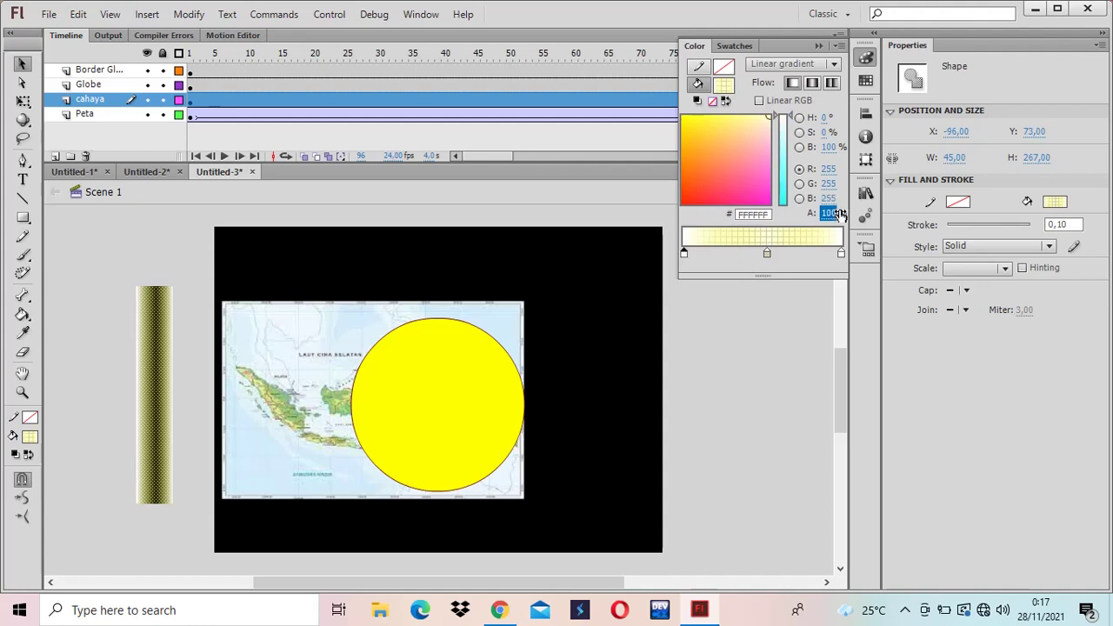
drag(828, 212, 769, 215)
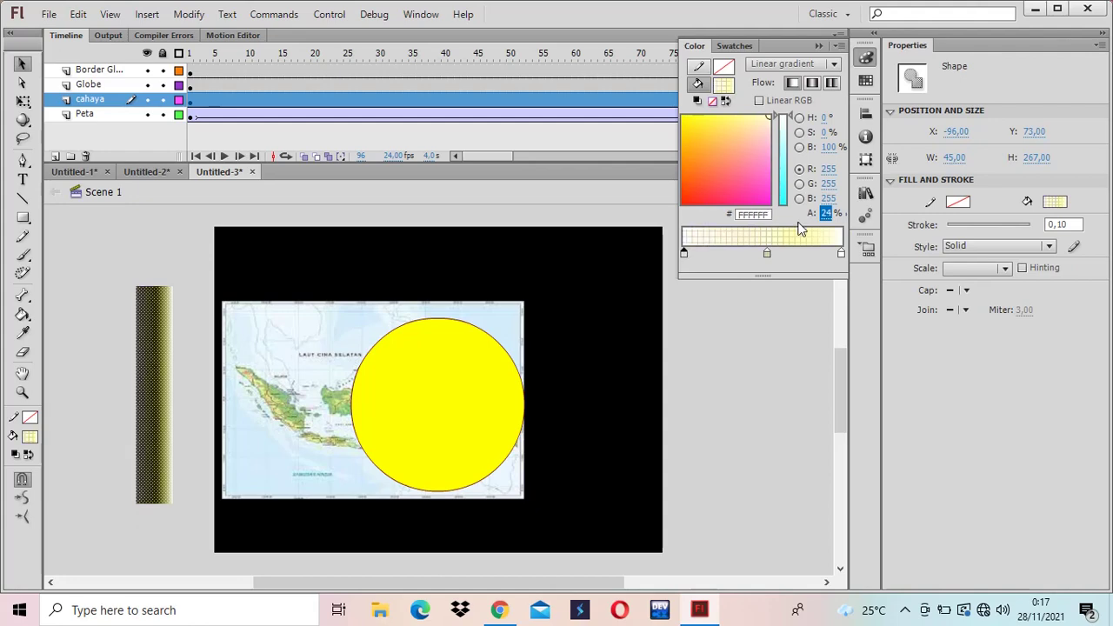
click(841, 254)
drag(825, 218, 770, 236)
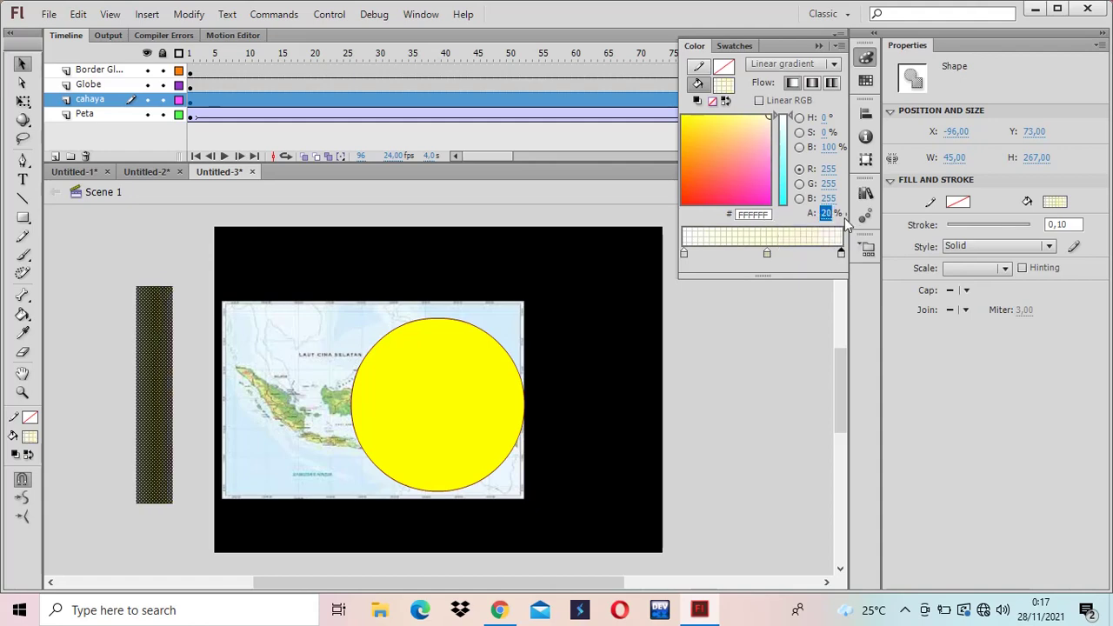
Rotate the gradient rectangle clockwise with Free Transform so it leans diagonally beside the stage, and deselect it.
click(24, 104)
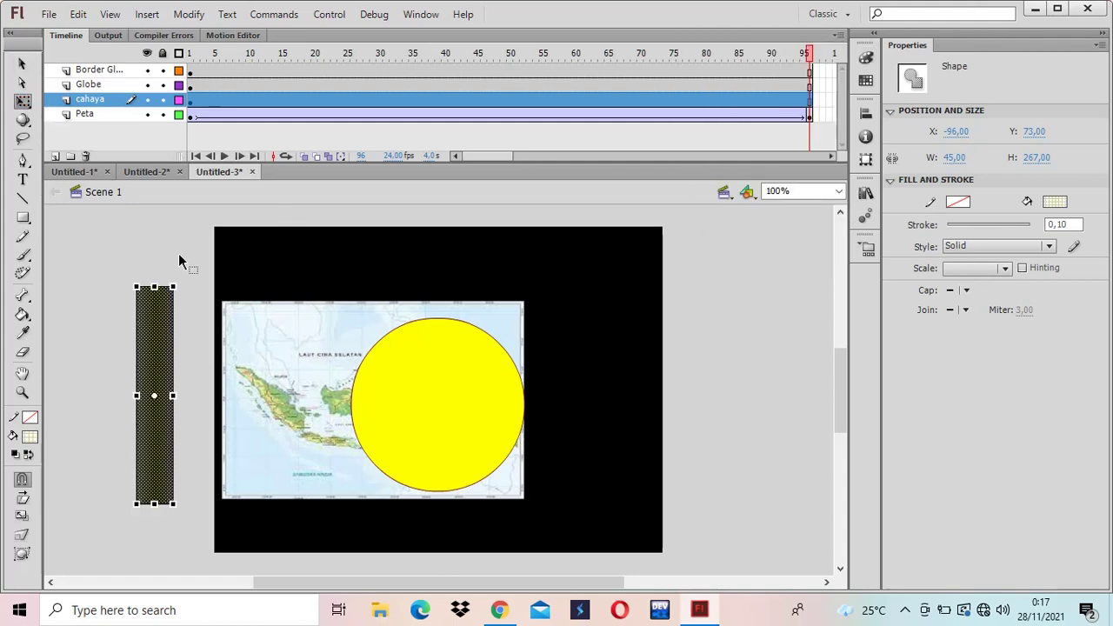
drag(181, 277, 219, 288)
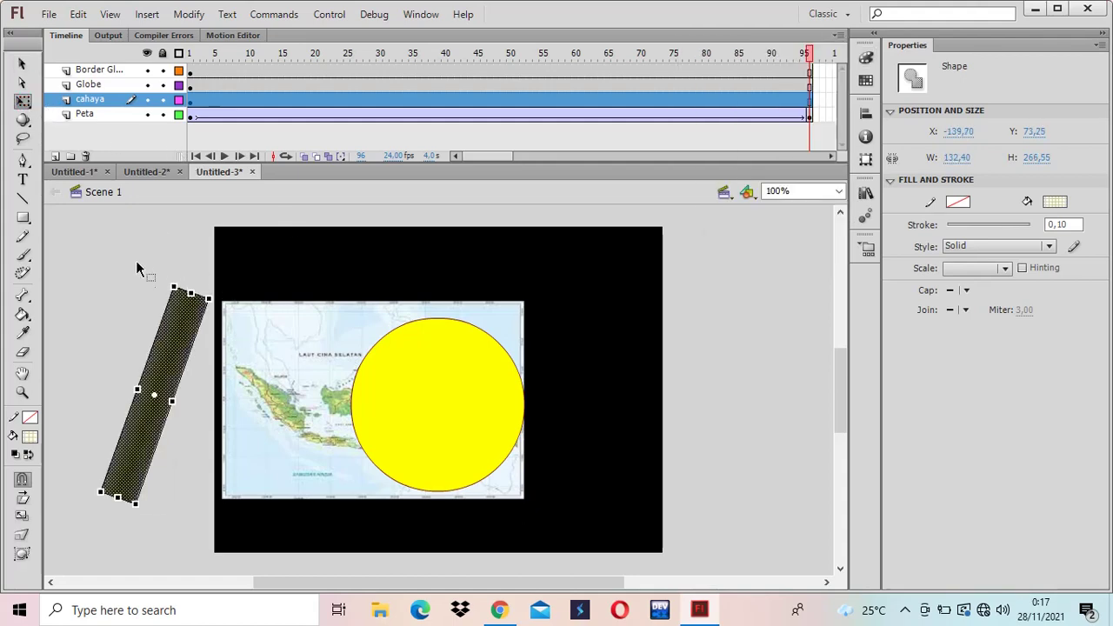
click(218, 303)
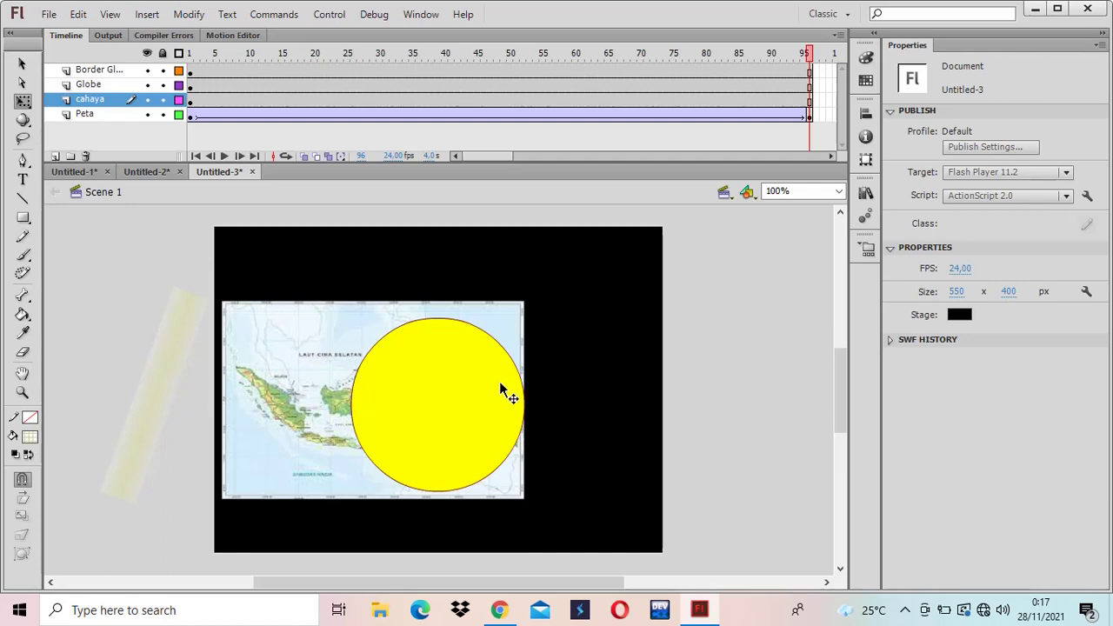
Insert a keyframe at frame 96 of the cahaya layer and create a classic tween across its frames.
click(810, 101)
right_click(810, 99)
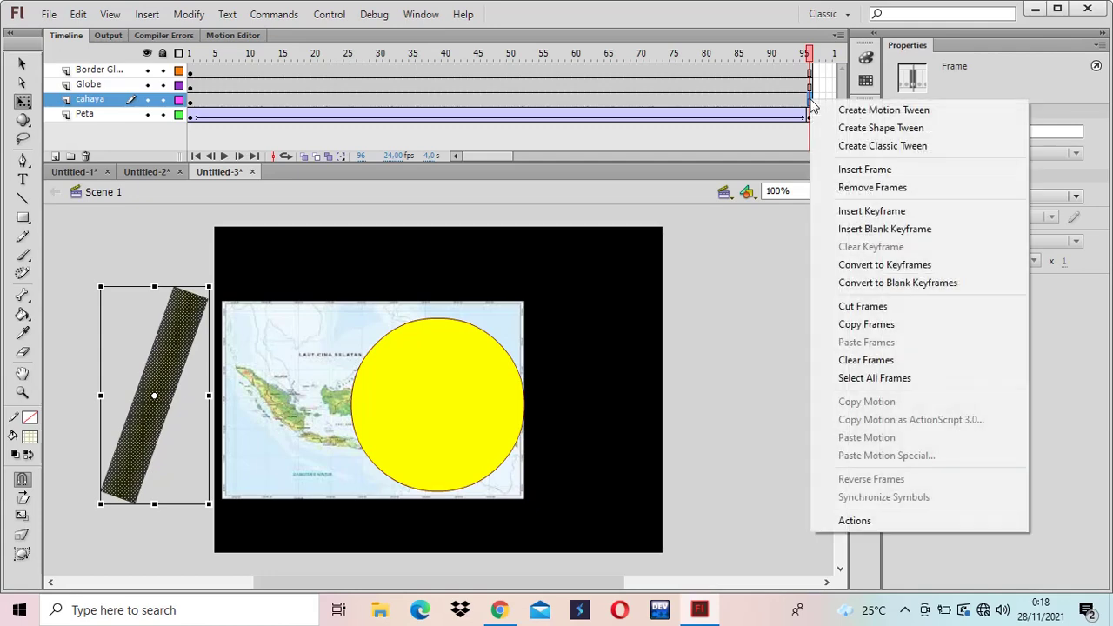
click(851, 211)
right_click(765, 102)
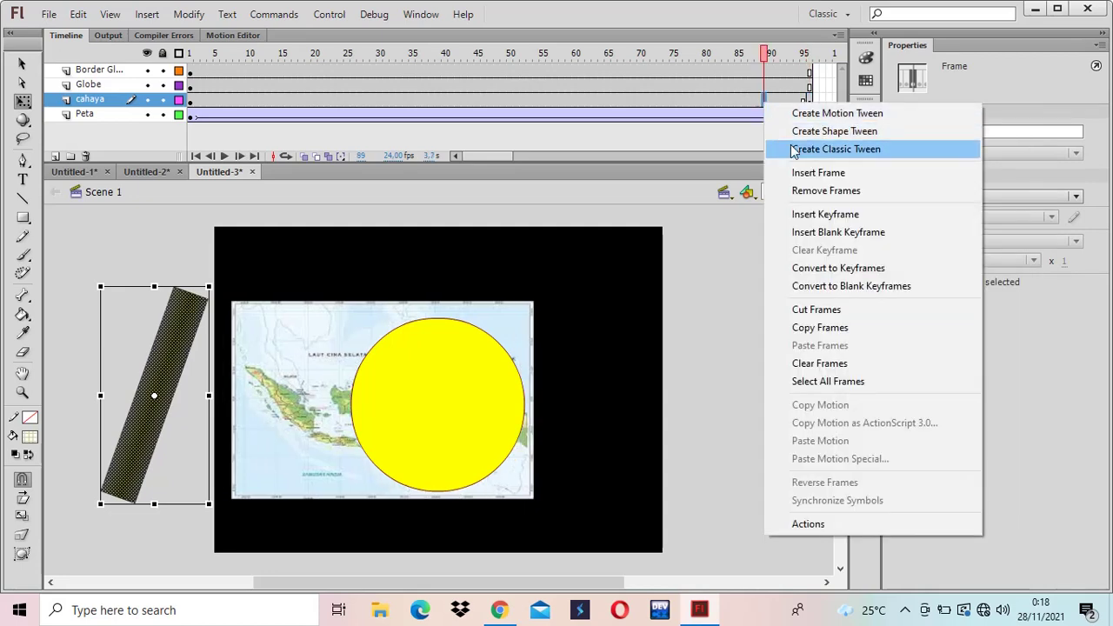
click(793, 150)
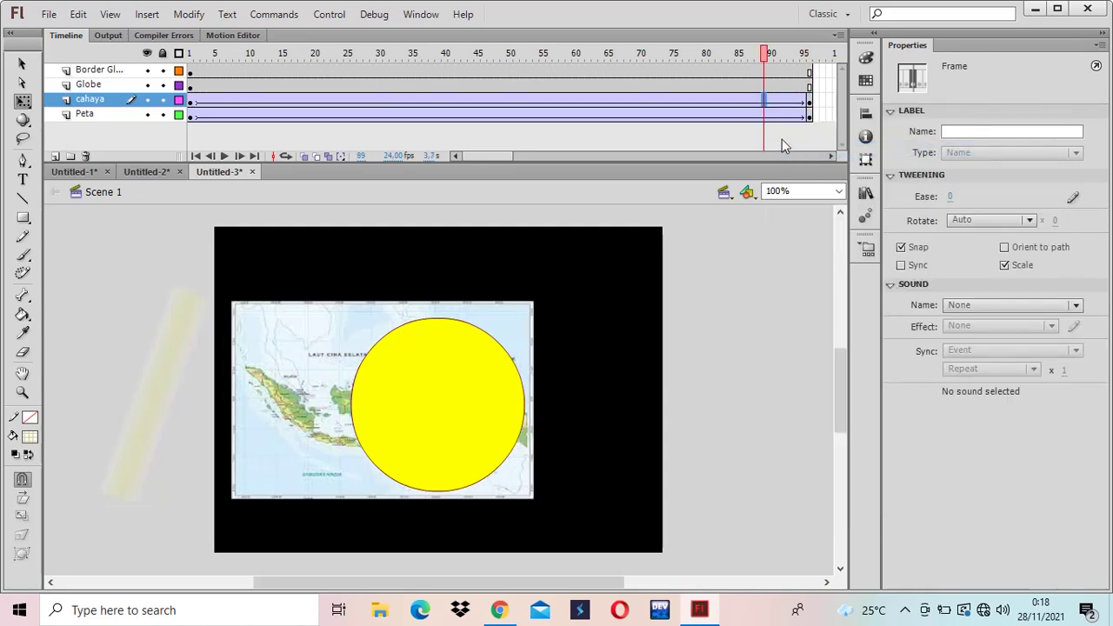
At frame 96, move the light bar past the circle's right side to about X 474, Y 225.
click(809, 102)
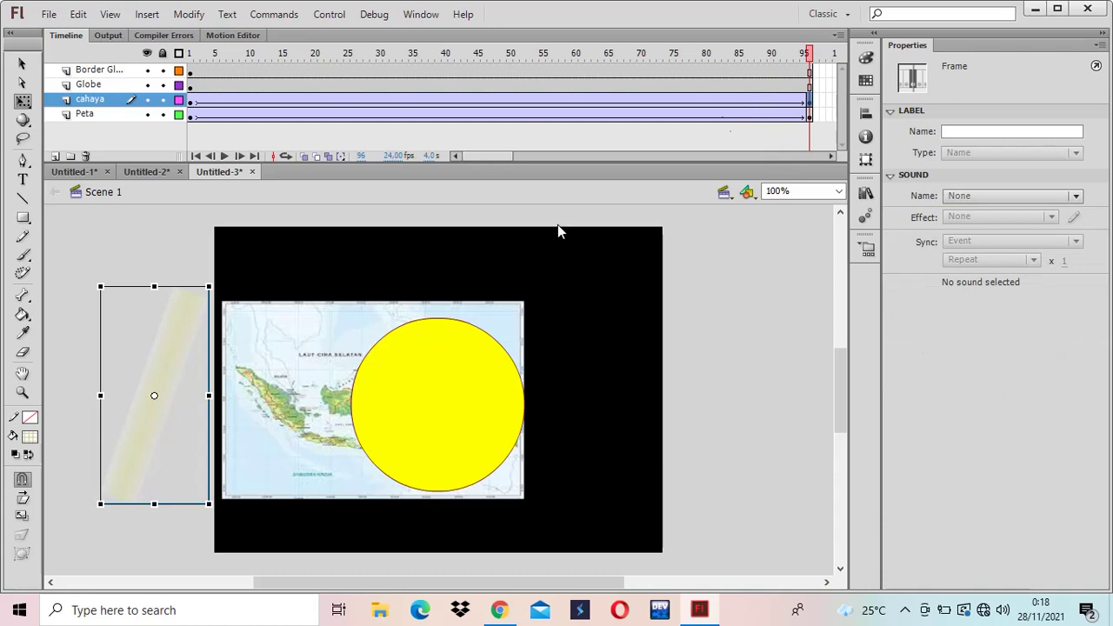
drag(161, 369, 607, 380)
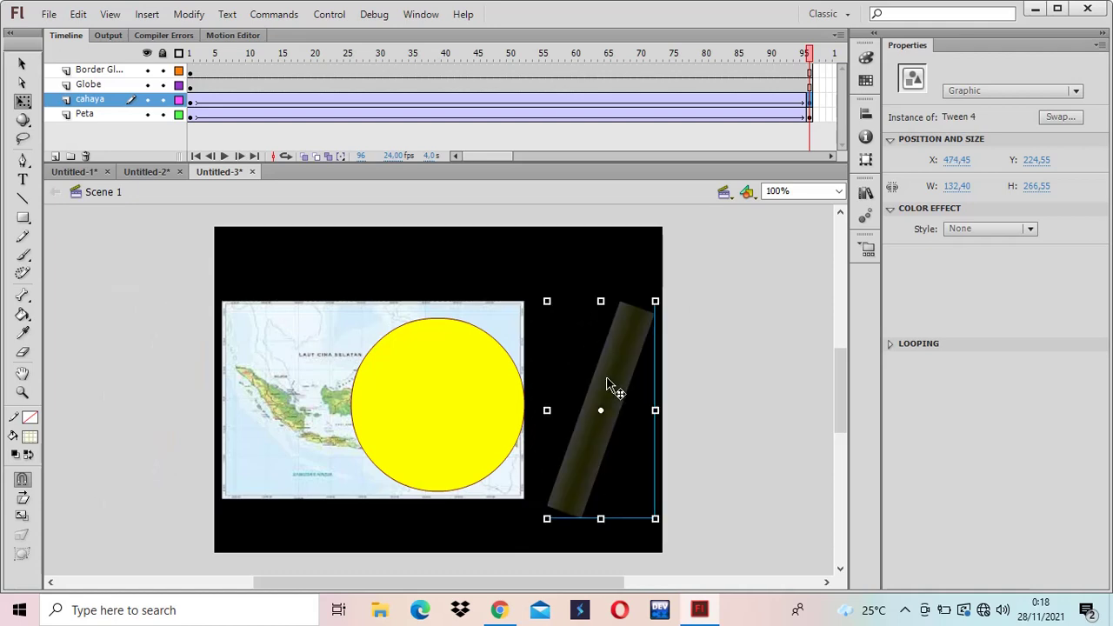
key(Return)
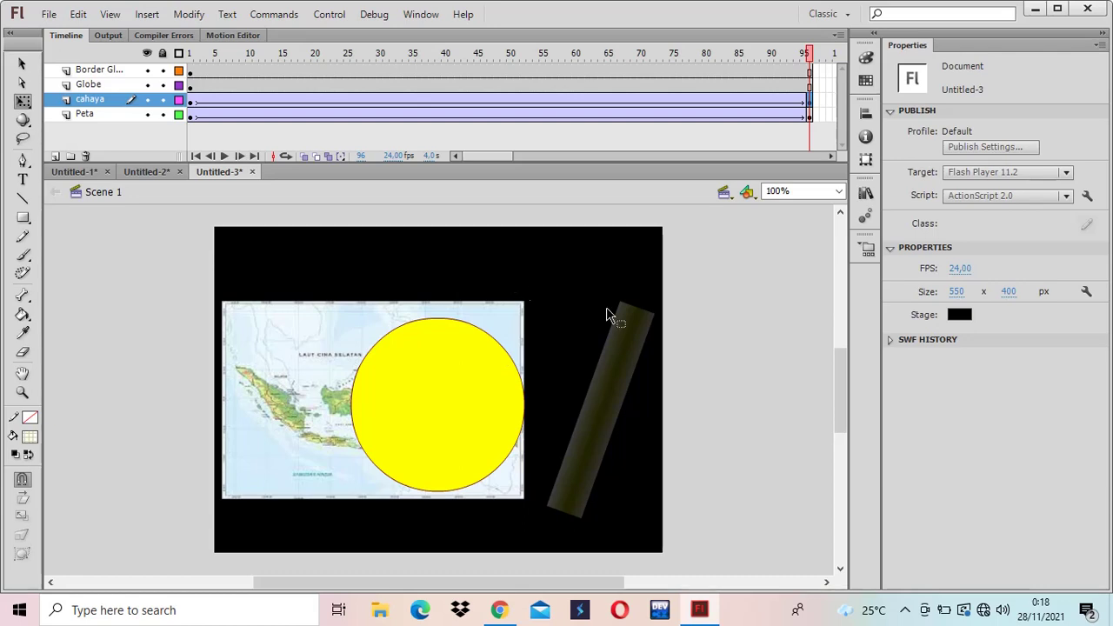
Turn the Globe layer into a mask over the cahaya layer.
click(84, 88)
right_click(85, 87)
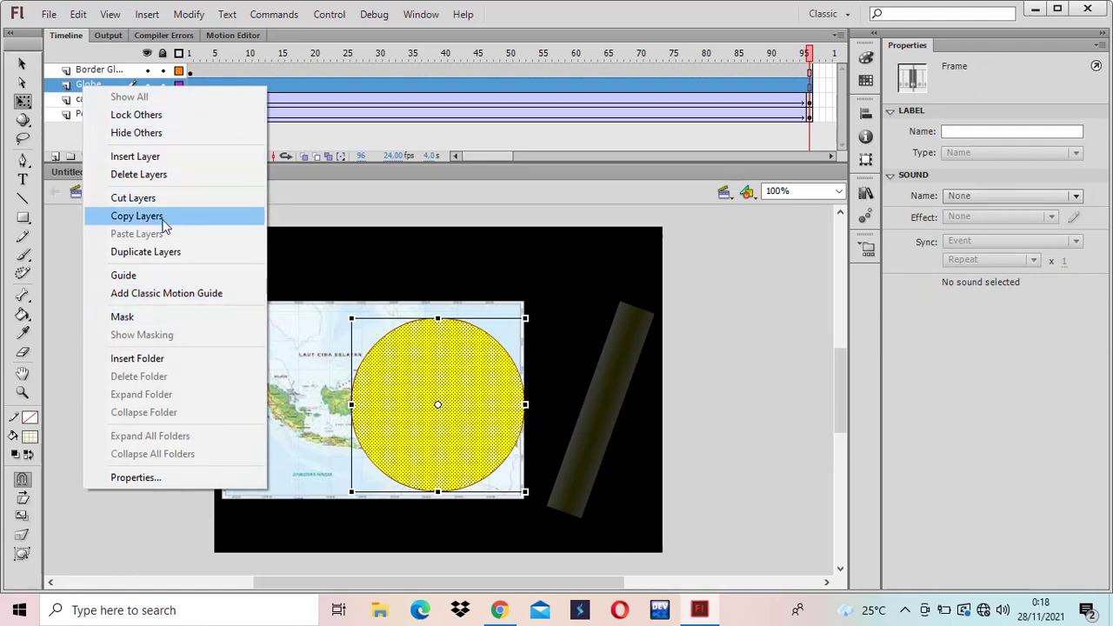
click(167, 318)
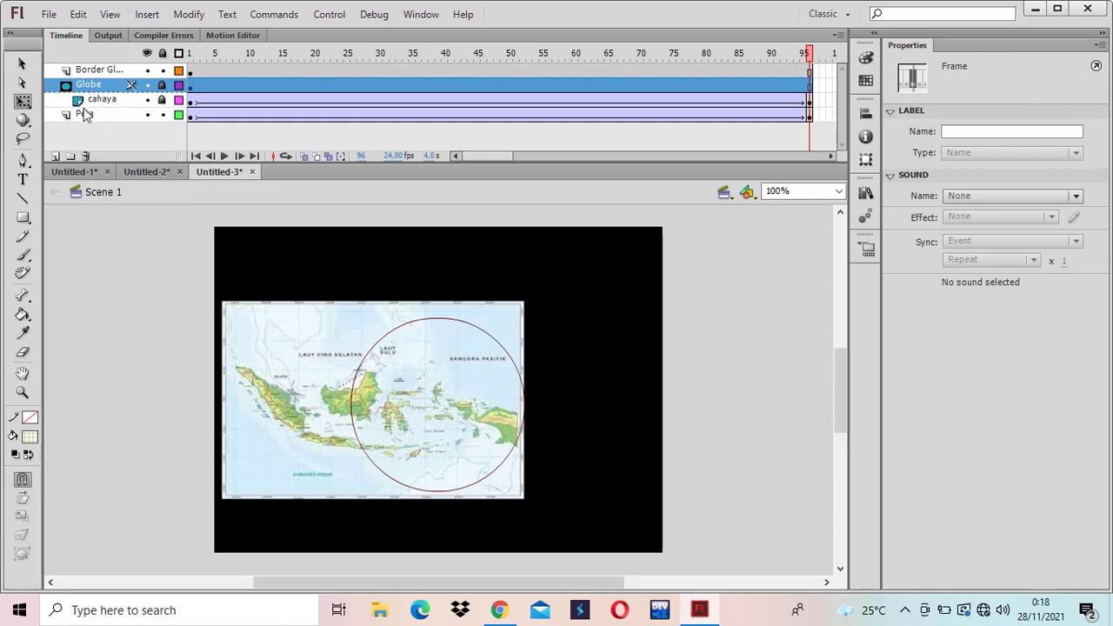
Place the Peta layer under the Globe mask and lock it, and test the movie.
click(78, 114)
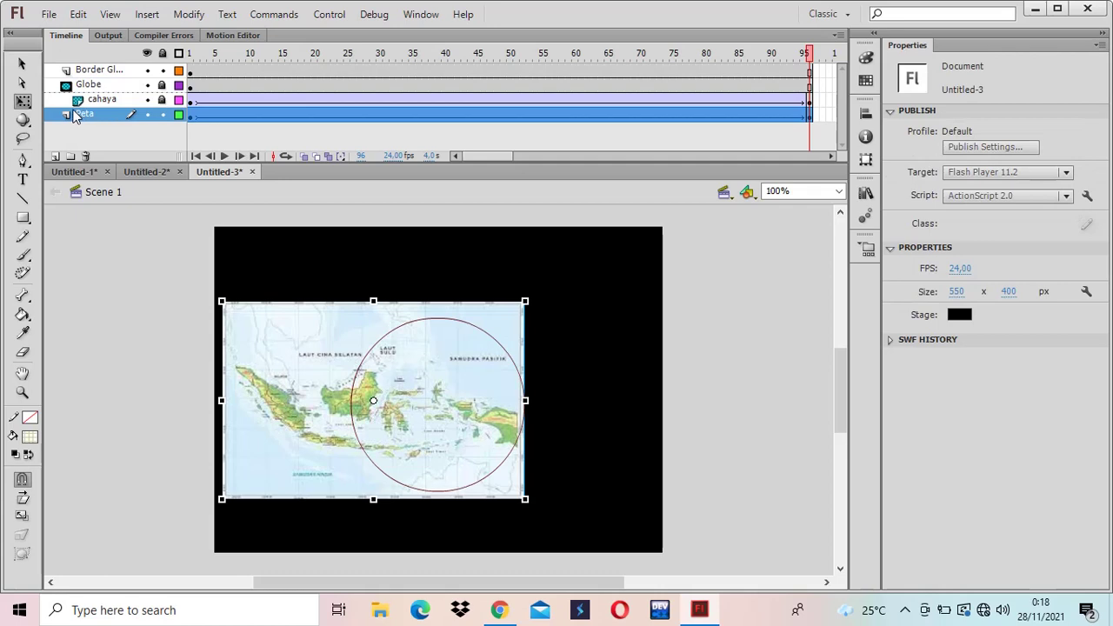
drag(72, 117, 94, 111)
click(162, 114)
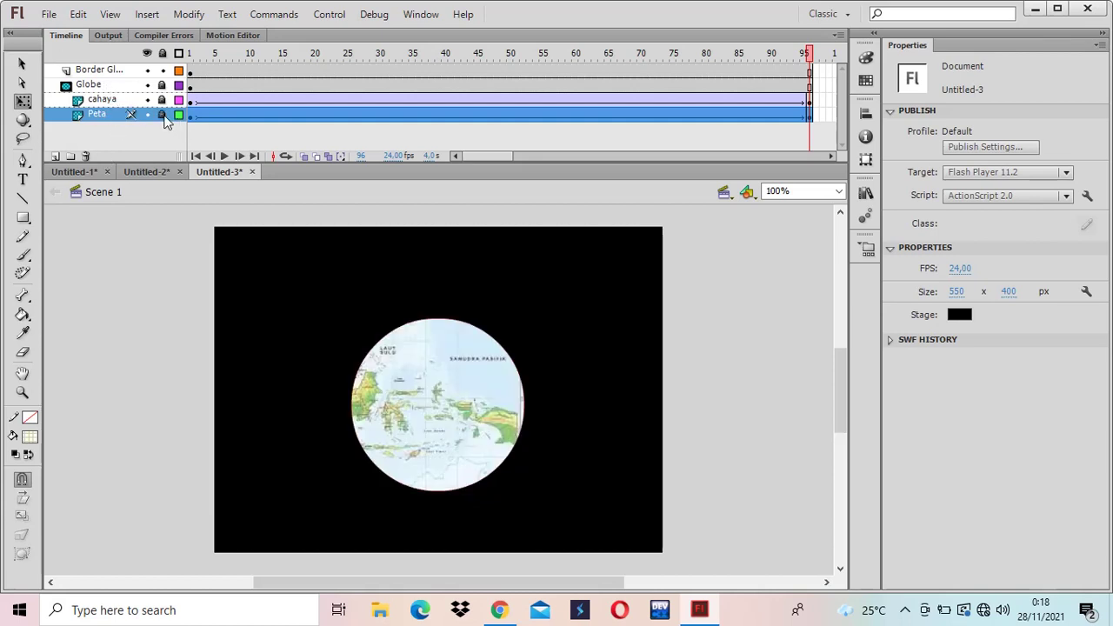
click(162, 114)
click(162, 114)
key(ctrl+Return)
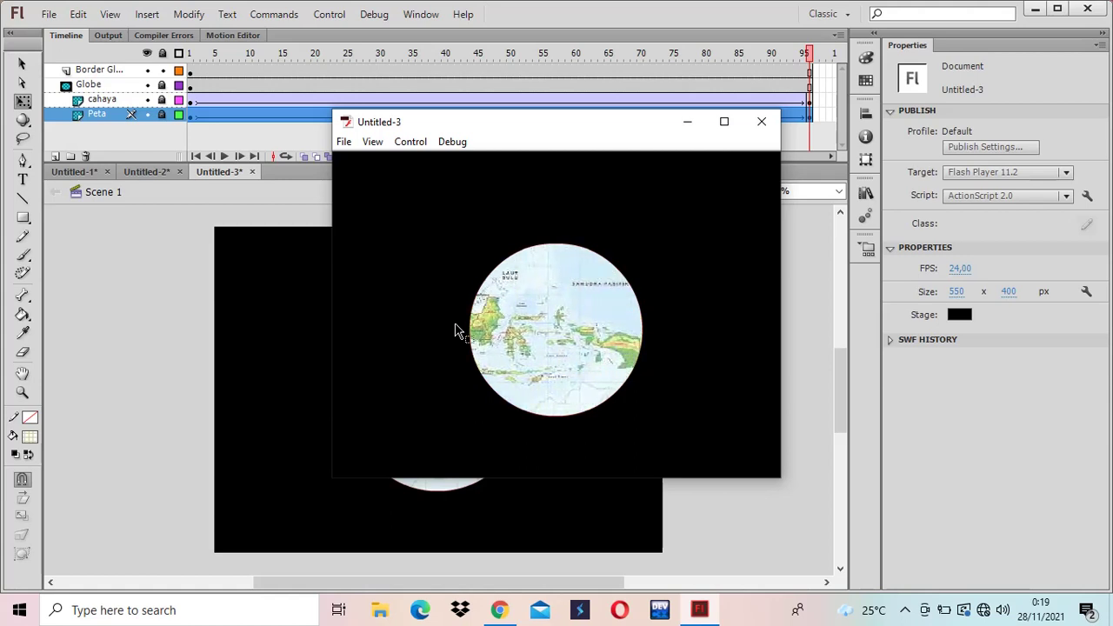
click(774, 123)
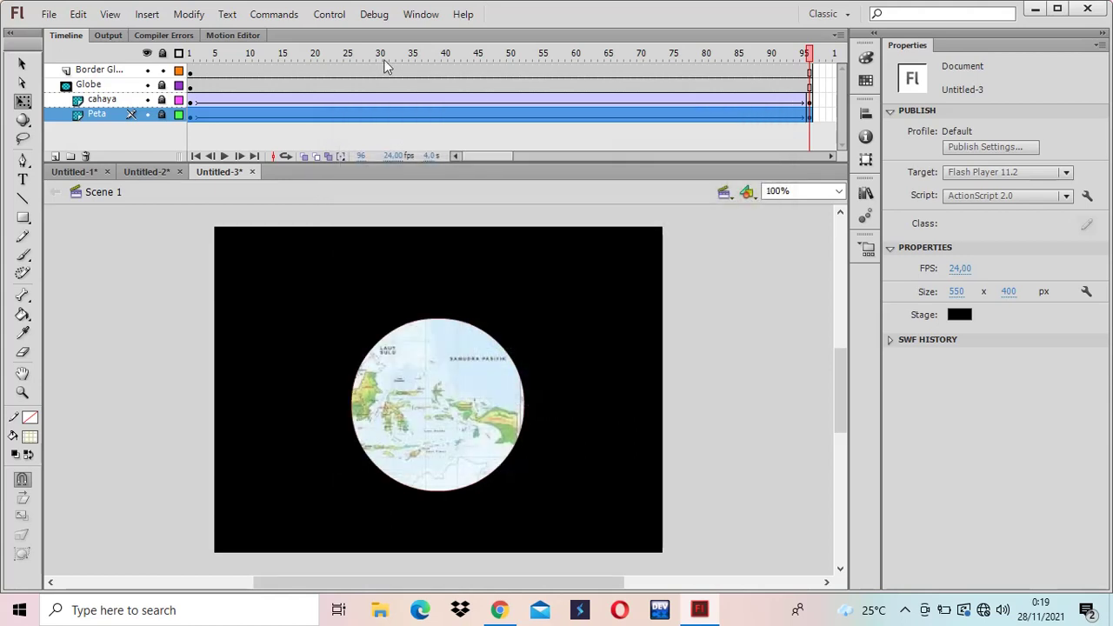
Add a new layer directly above the Globe layer and name it blur.
click(77, 70)
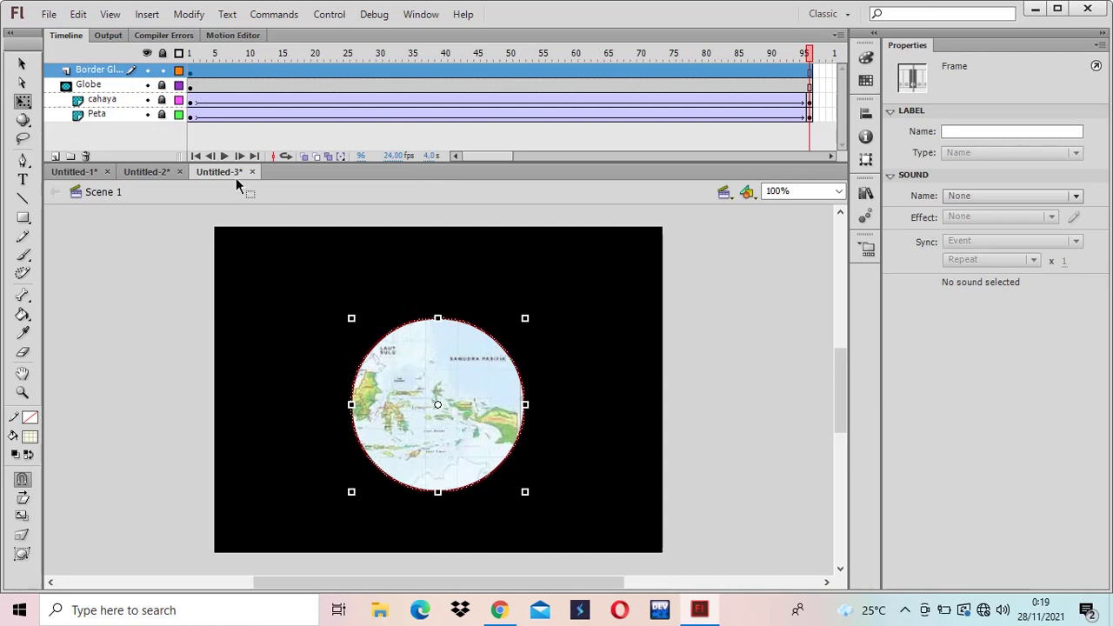
click(90, 84)
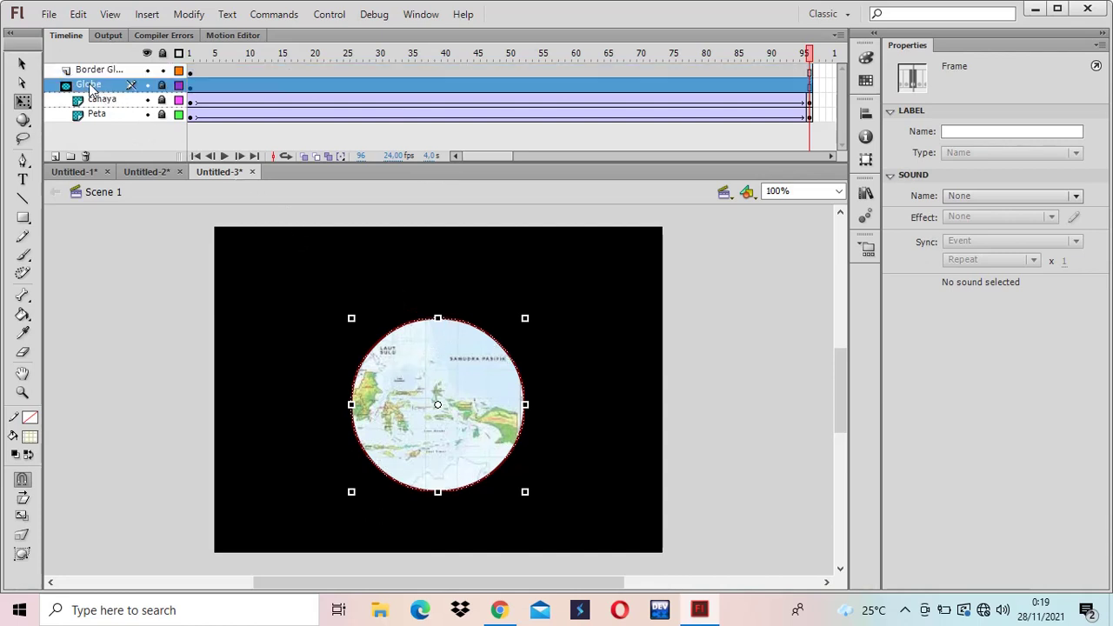
click(55, 156)
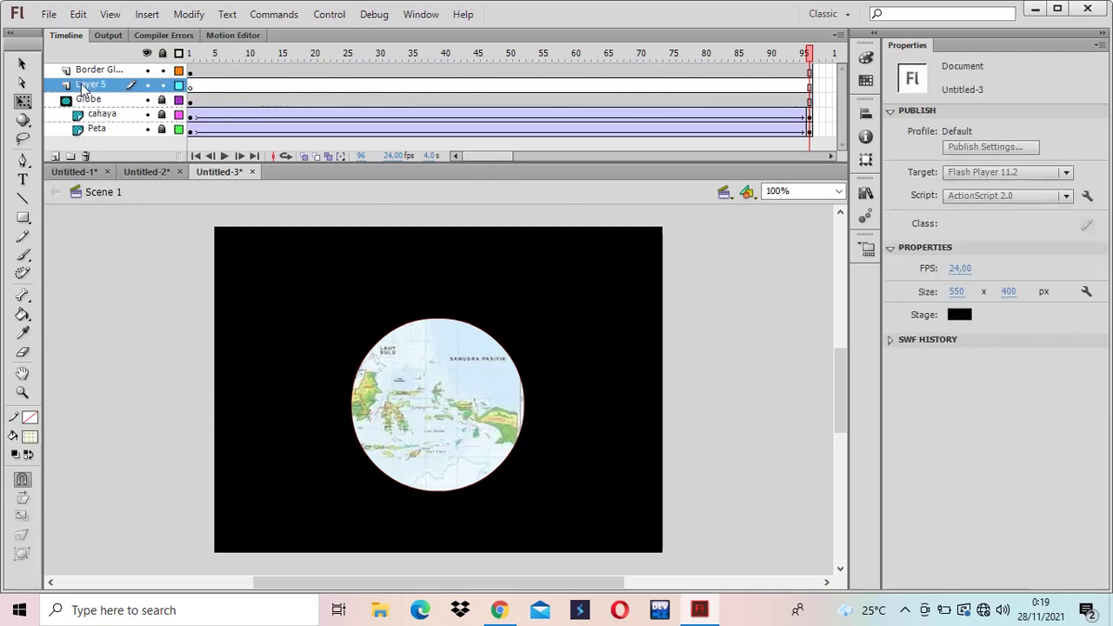
double_click(83, 86)
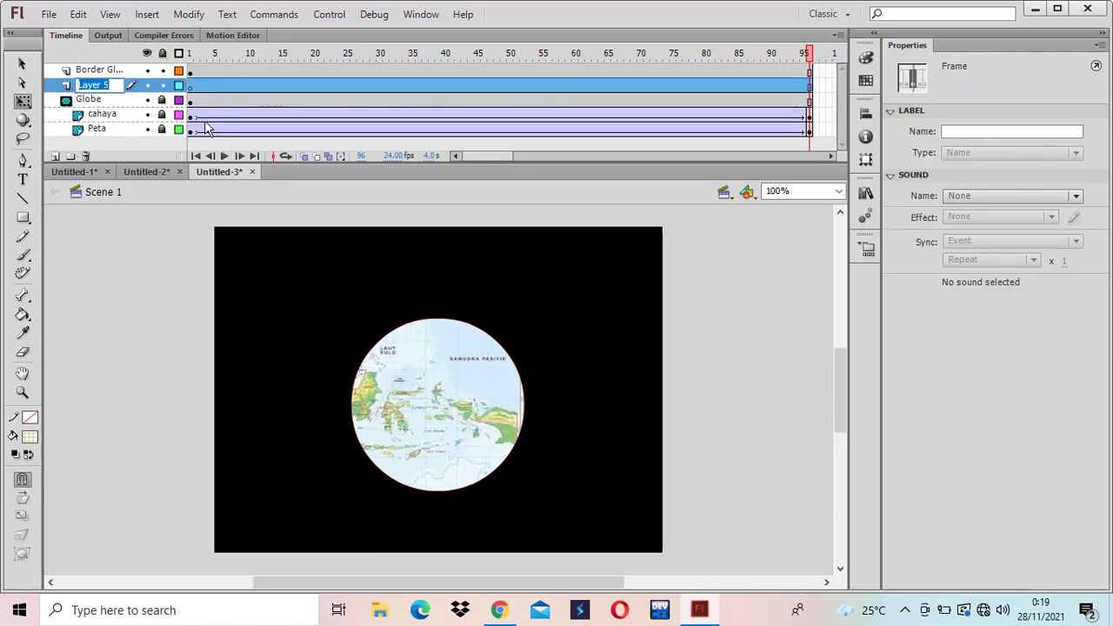
text(blur)
key(Return)
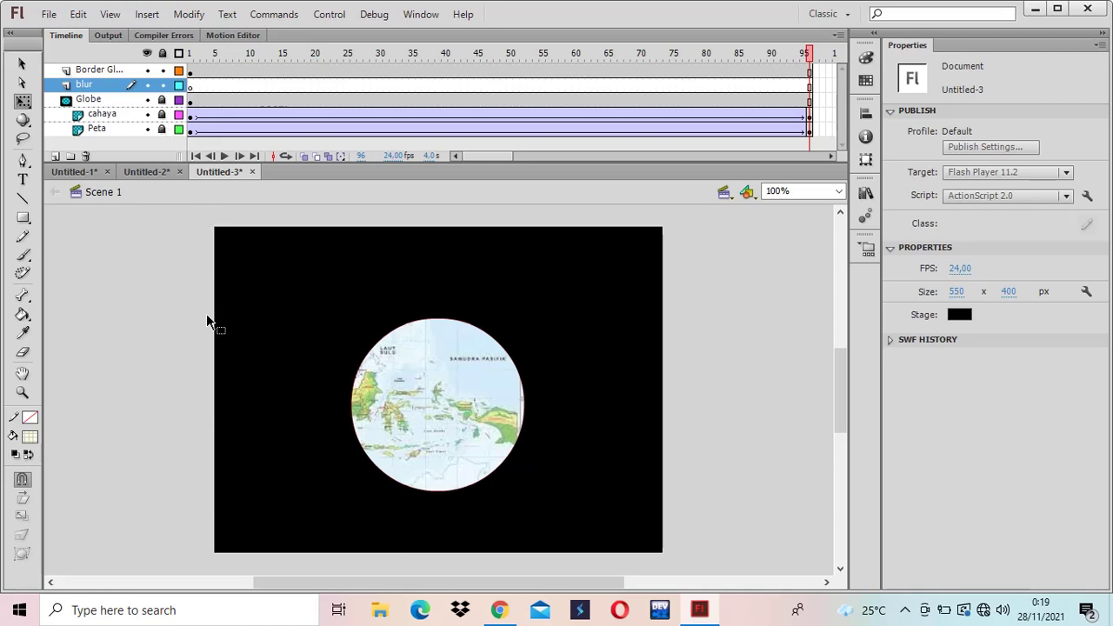
Try pasting the copied circle in place on the blur layer, and delete it.
click(78, 18)
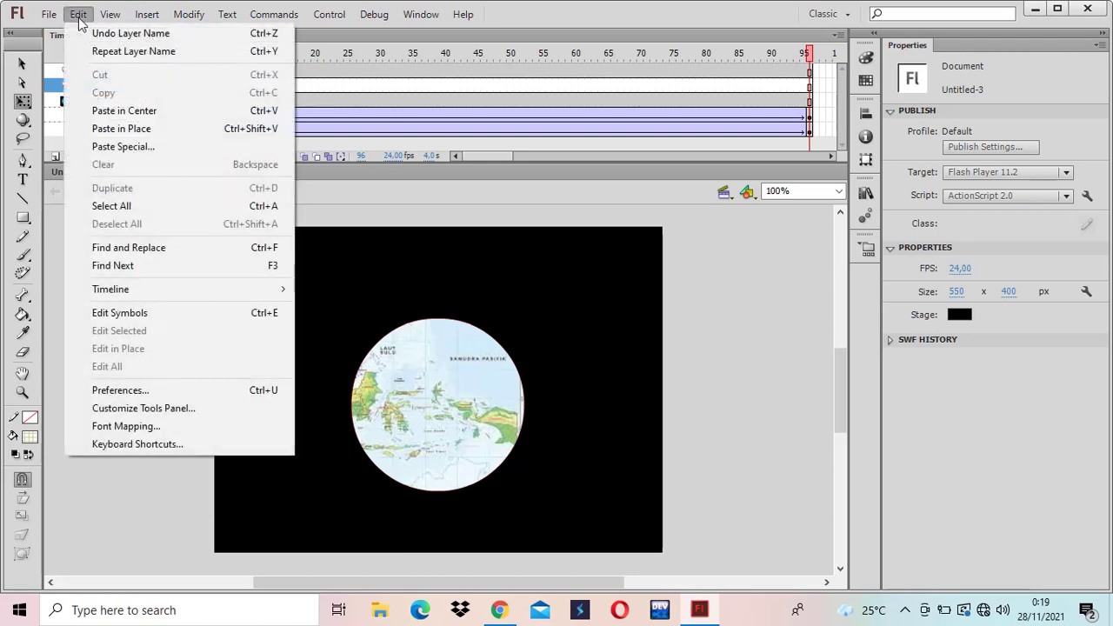
click(121, 128)
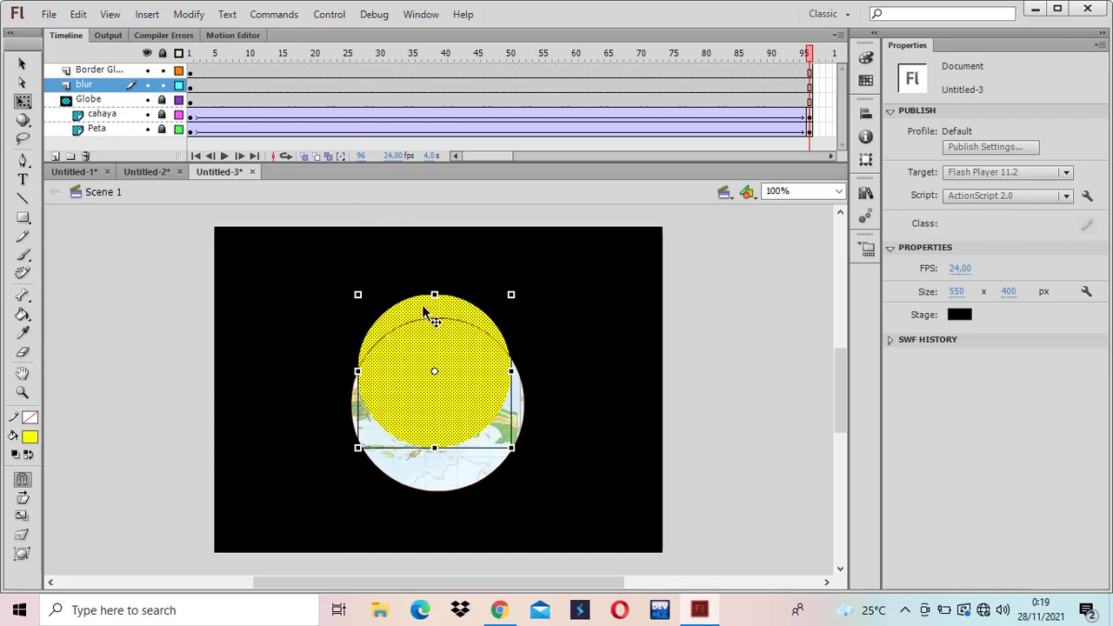
key(Delete)
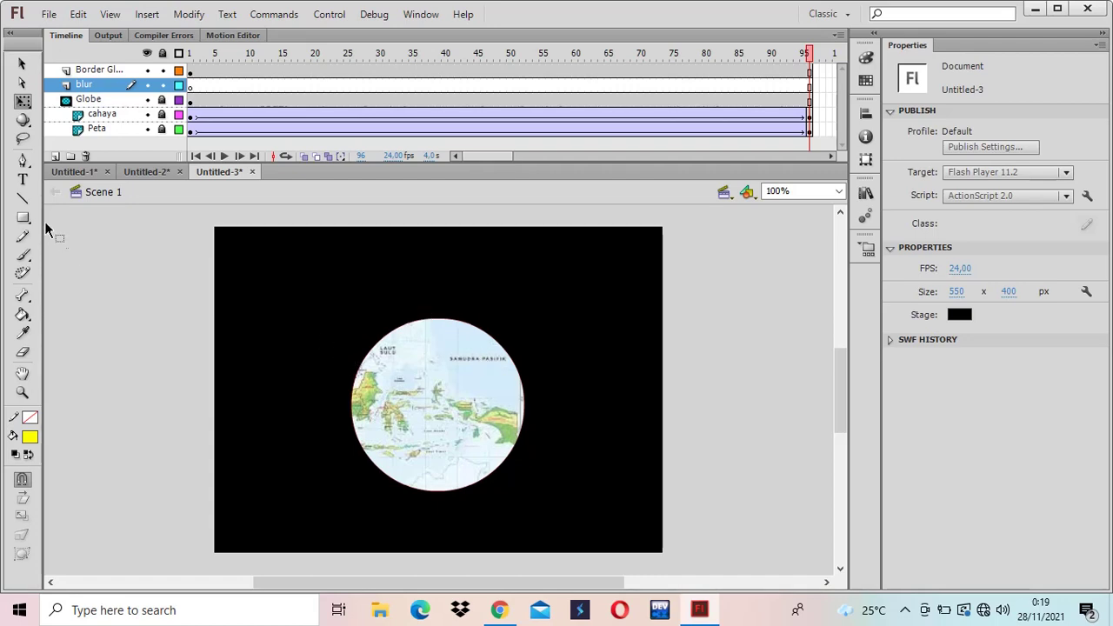
Draw a yellow circle without outline about 217 px wide on the blur layer and move it over the globe to about X 165, Y 109.
drag(22, 218, 63, 229)
key(o)
drag(369, 314, 532, 492)
key(v)
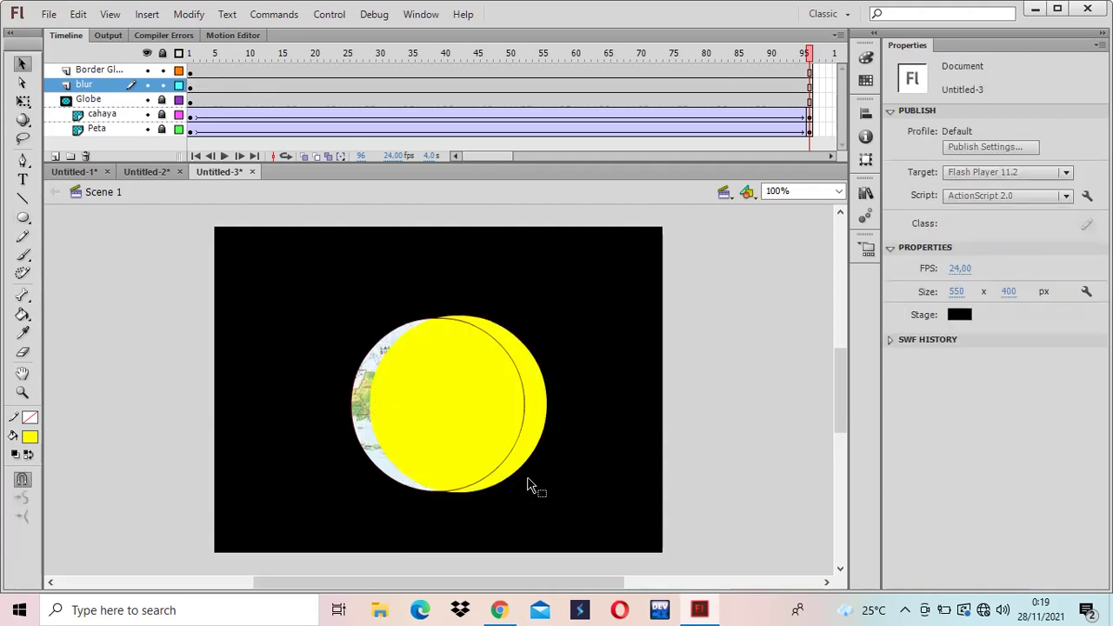
click(477, 410)
drag(477, 408, 458, 421)
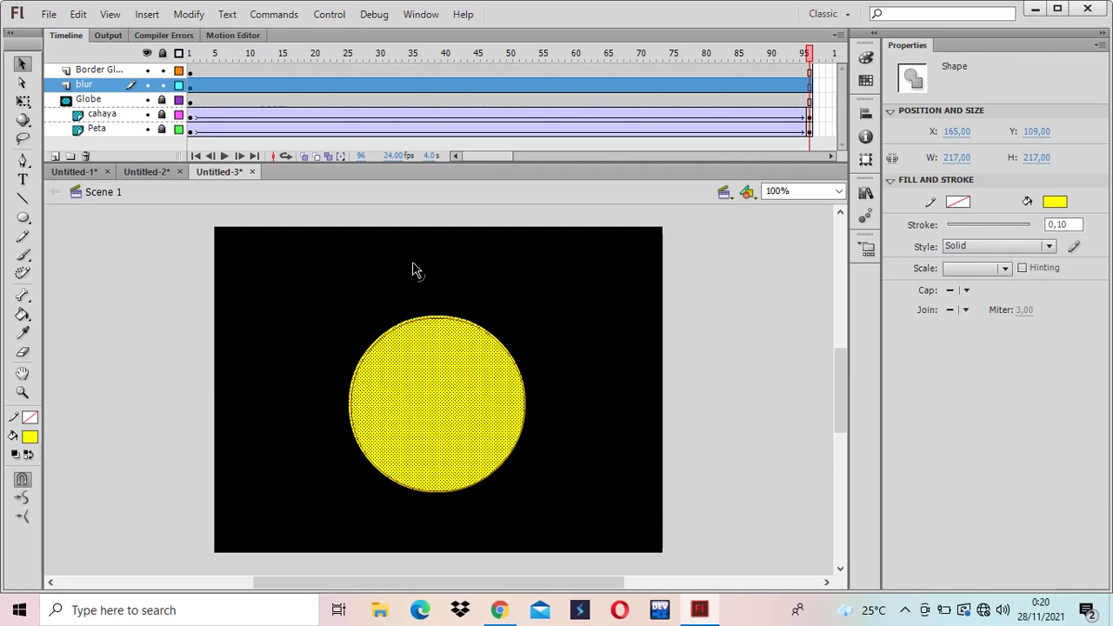
With the globe's border layer locked, move the yellow circle to about X 169 and scale it down to about 211 px.
click(160, 73)
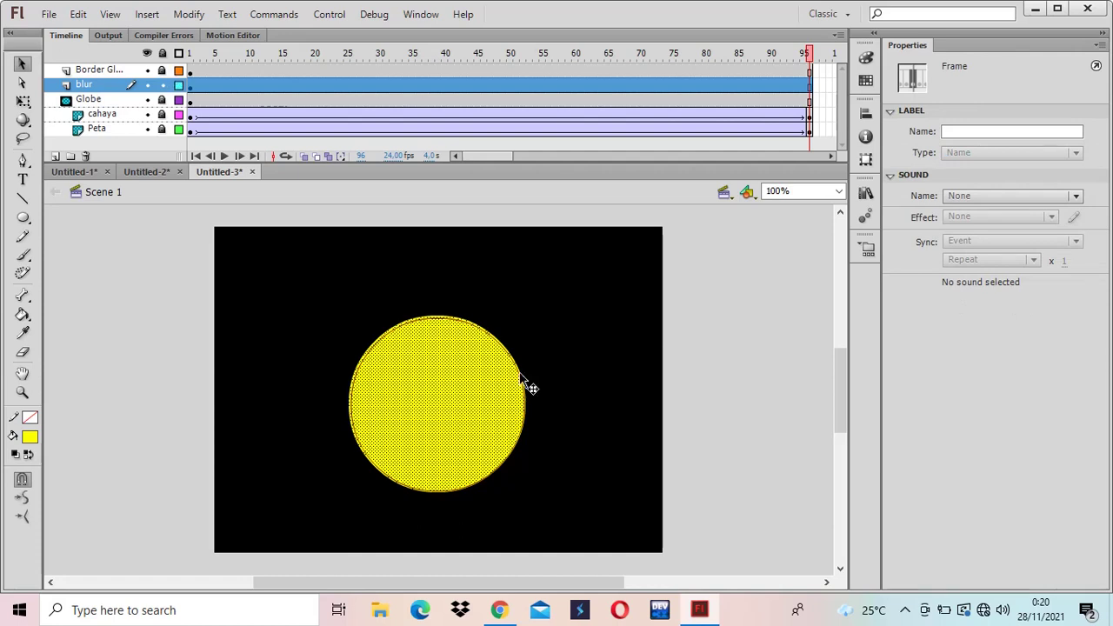
mouse_move(419, 379)
mouse_down()
mouse_move(438, 388)
mouse_move(426, 374)
mouse_up()
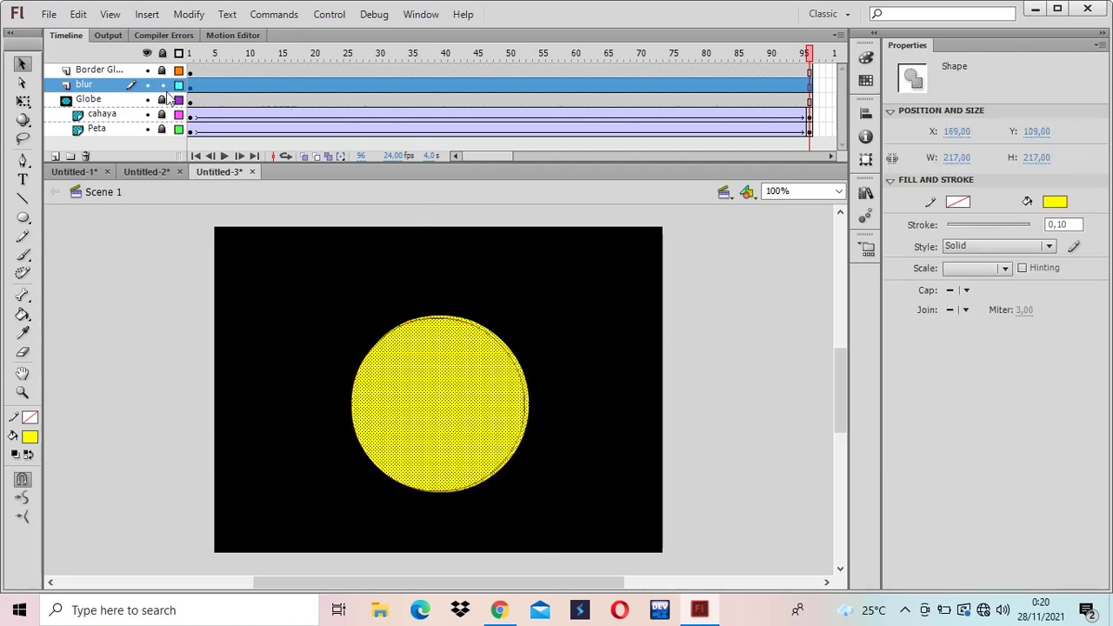
click(23, 101)
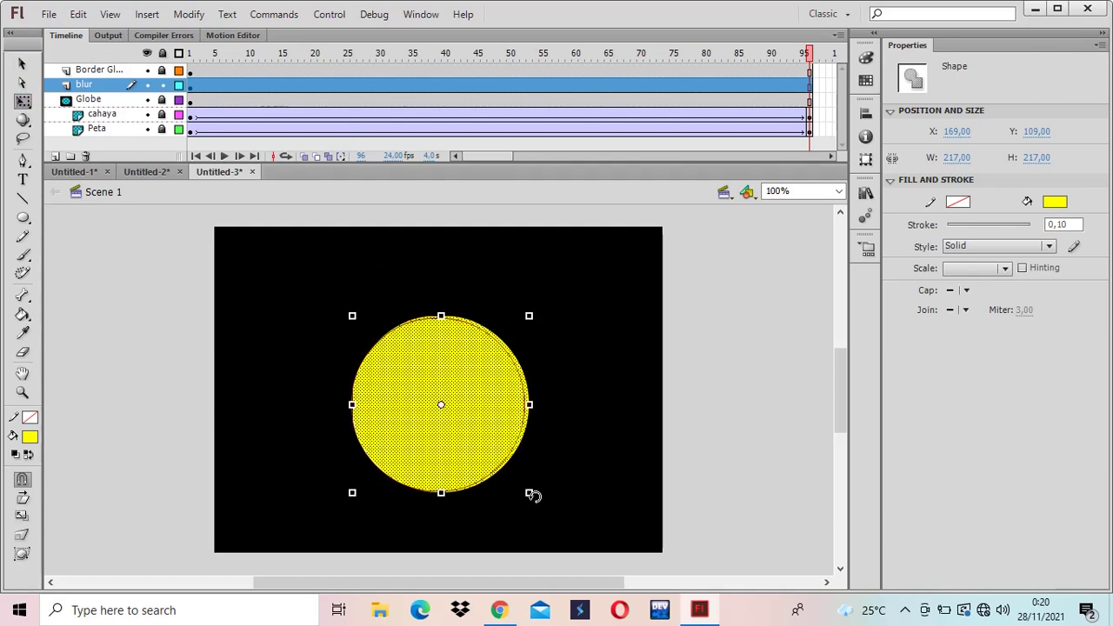
drag(527, 494, 524, 489)
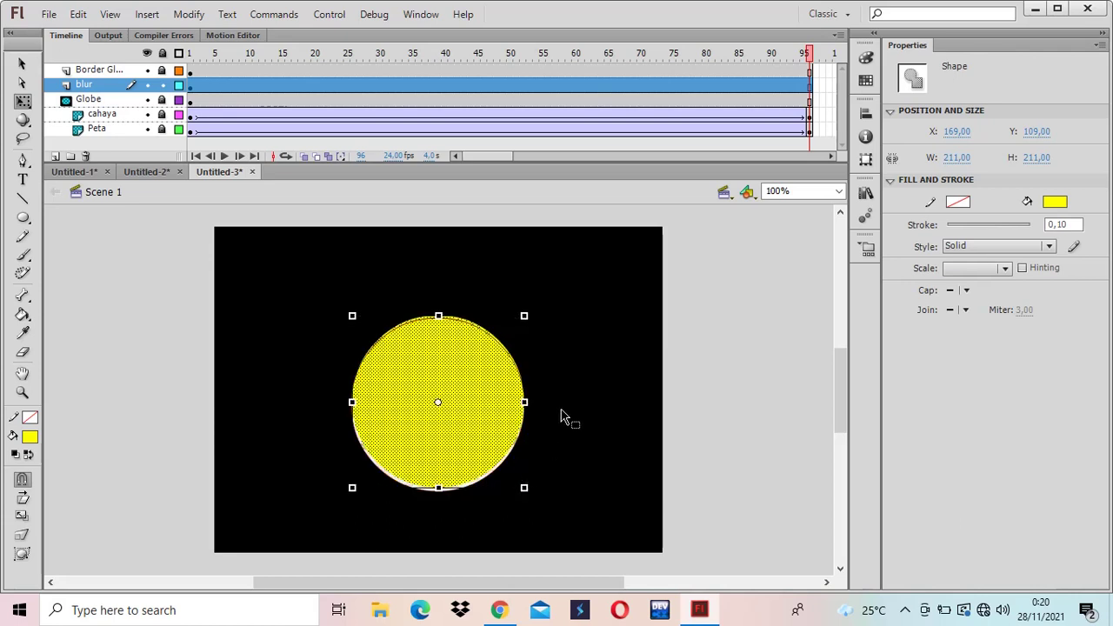
Nudge the yellow circle to X 170, Y 114 so it covers the globe exactly.
key(Down)
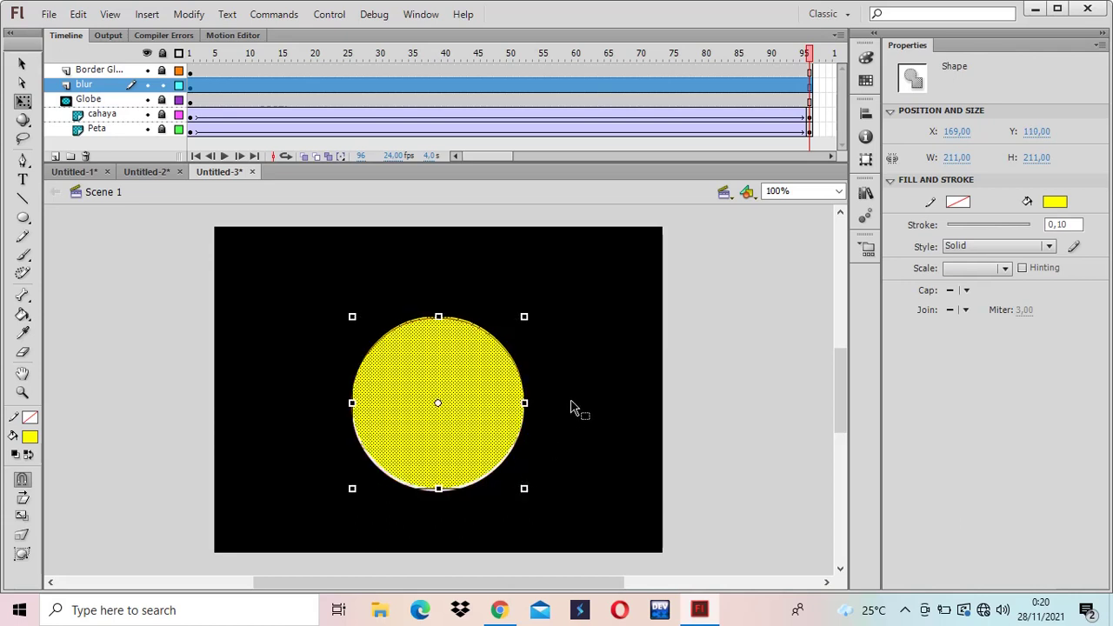
key(Down)
key(Left)
key(Left)
key(Down)
key(Down)
key(Down)
key(Right)
key(Right)
key(Right)
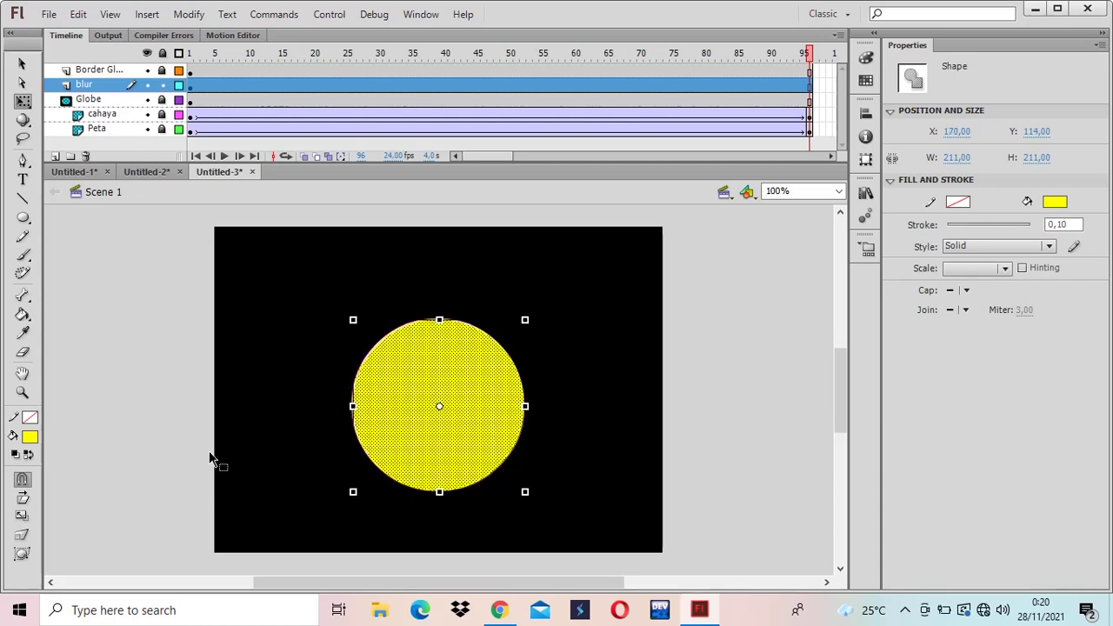
click(22, 66)
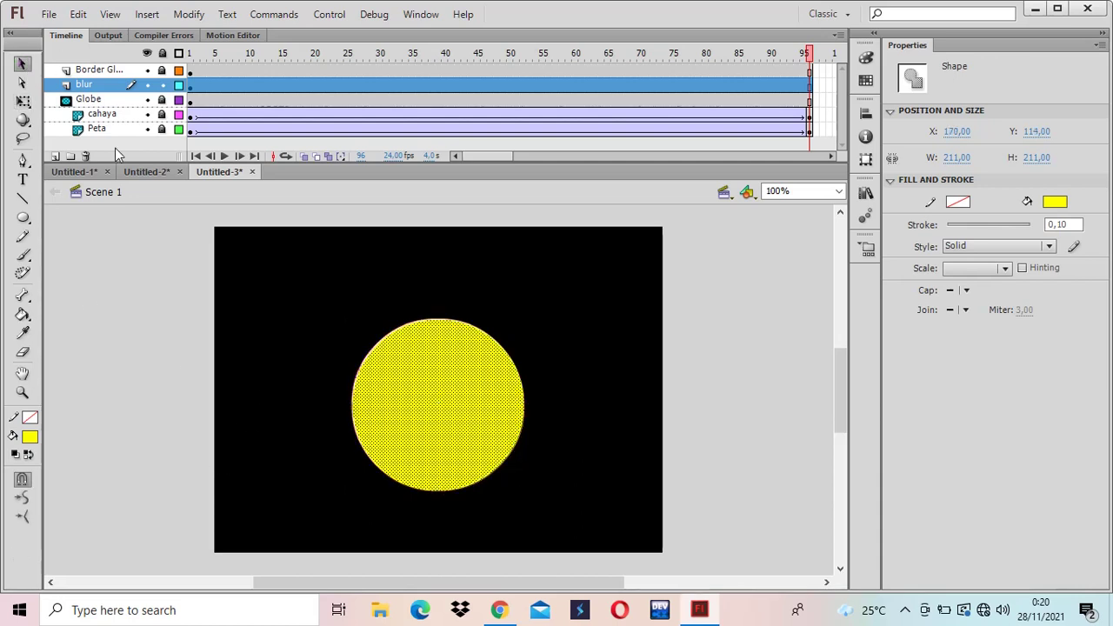
Fill the circle on the blur layer with the white-to-black radial gradient and reposition it over the globe at X 169, Y 113.
click(29, 437)
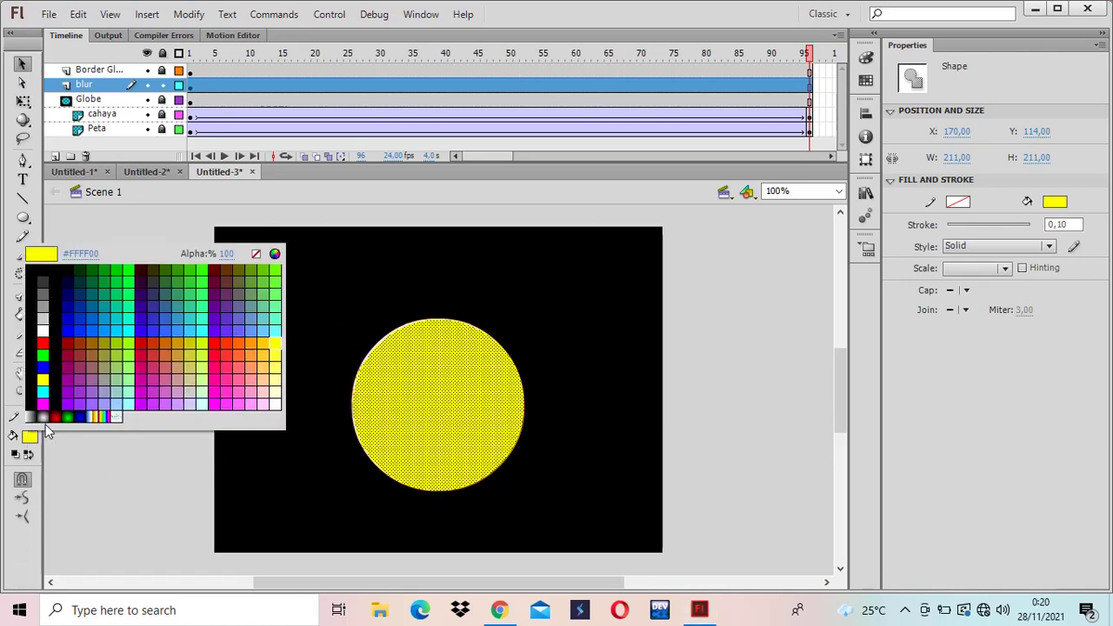
click(45, 416)
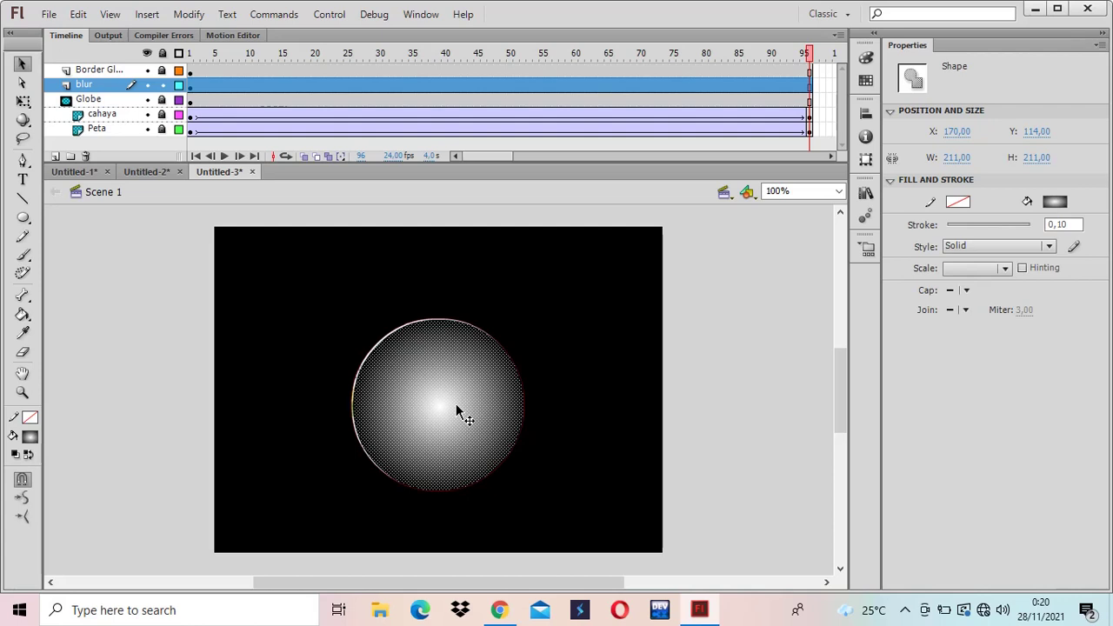
drag(484, 417, 473, 417)
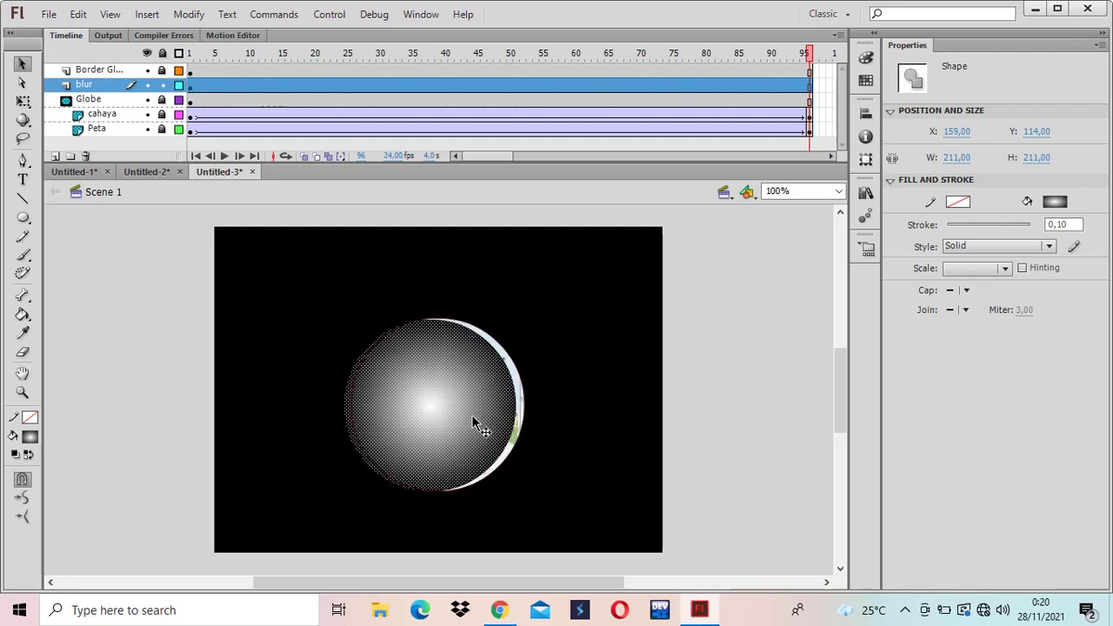
key(ctrl+z)
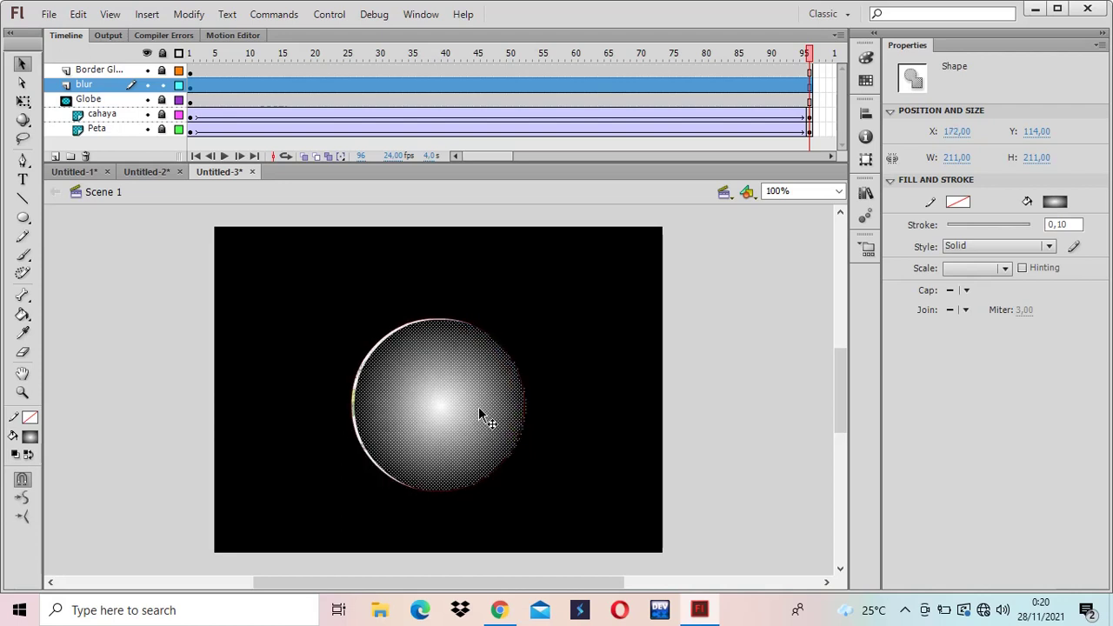
key(Left)
key(Up)
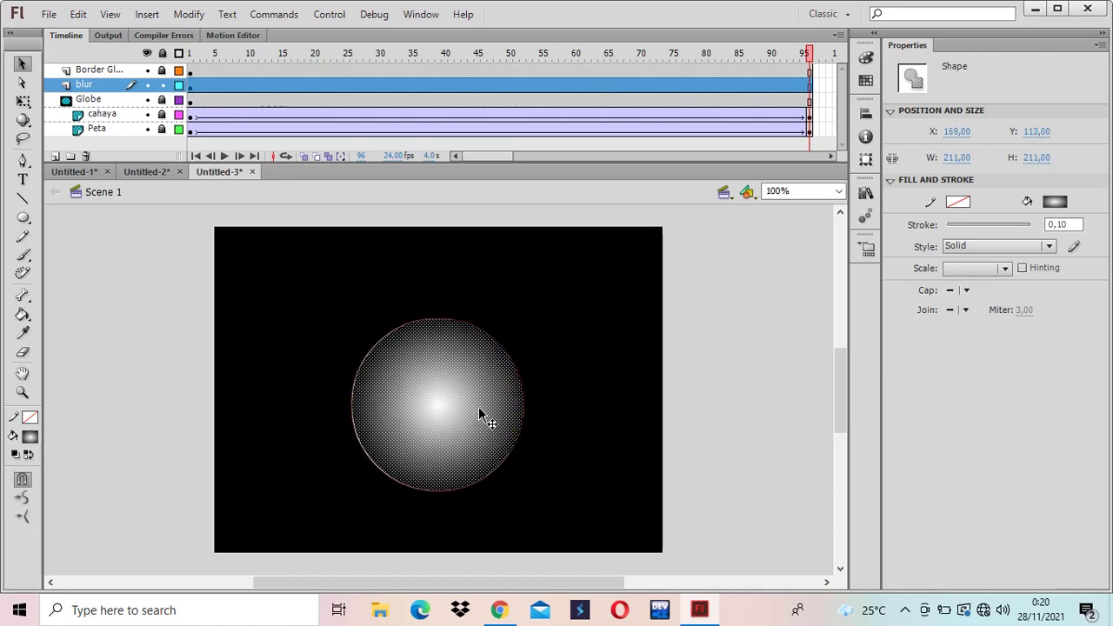
Set the radial gradient's white stop to 0% alpha and its black stop to 76% alpha, and test the movie.
click(865, 57)
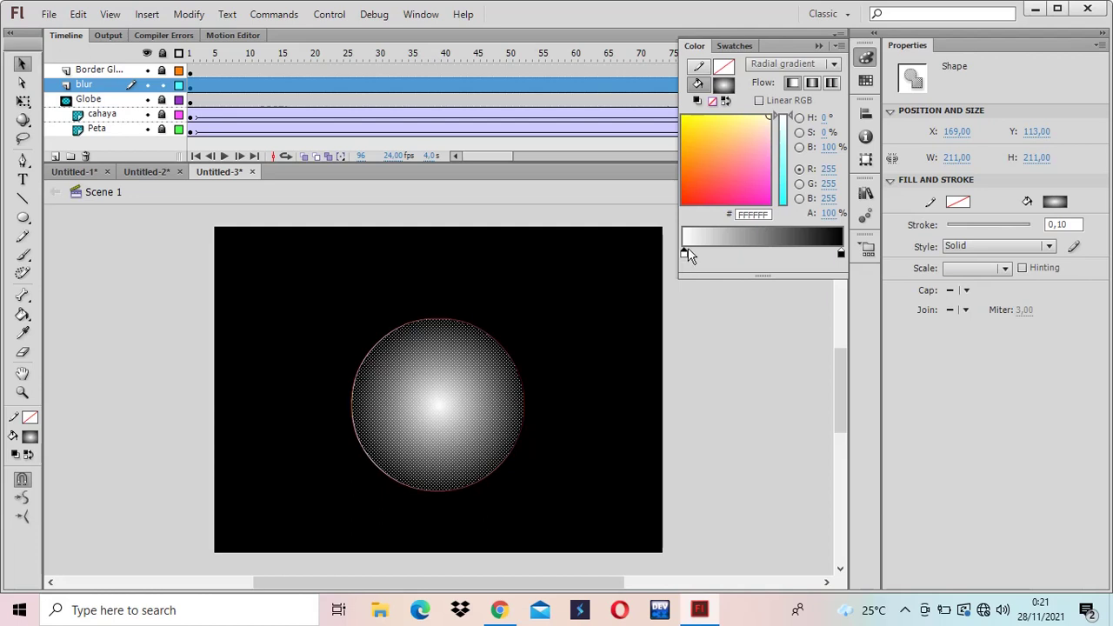
drag(825, 223, 698, 219)
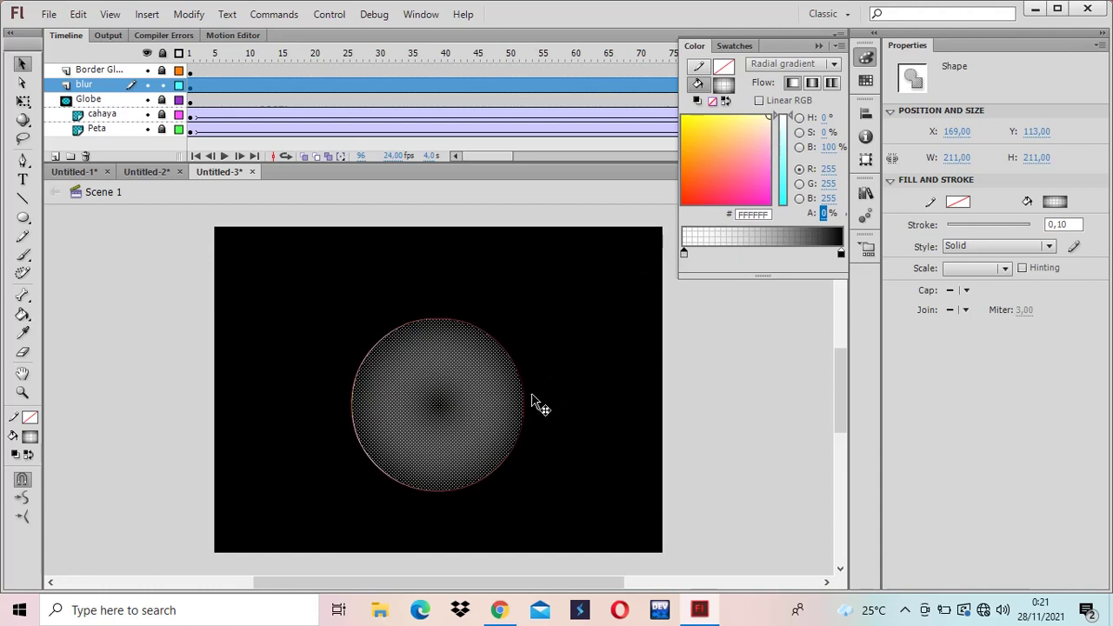
click(842, 255)
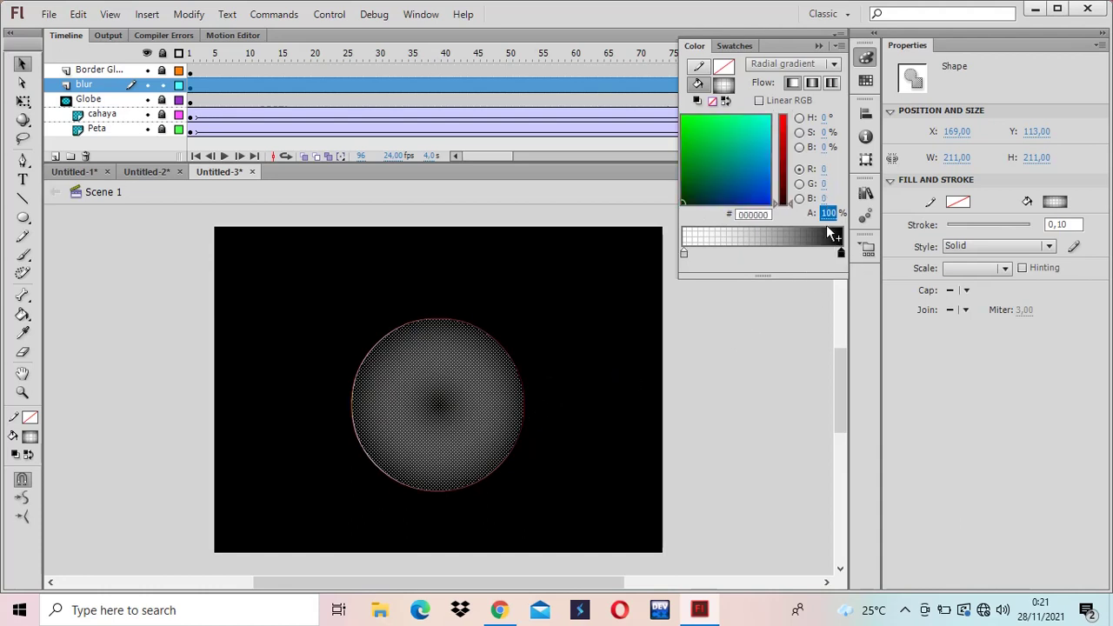
drag(827, 216, 803, 220)
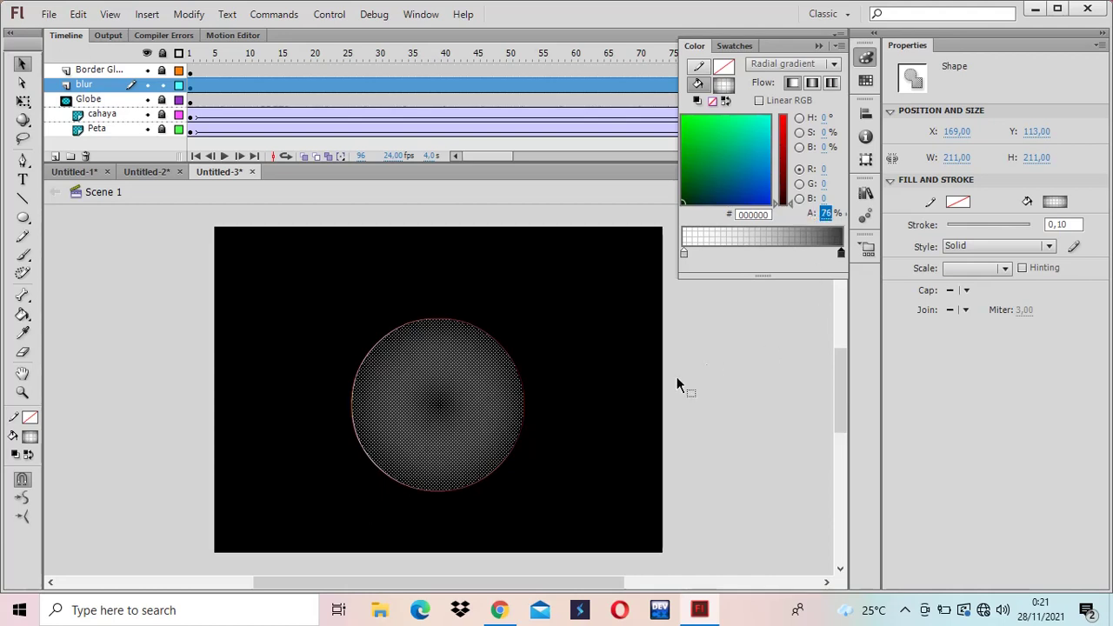
click(621, 400)
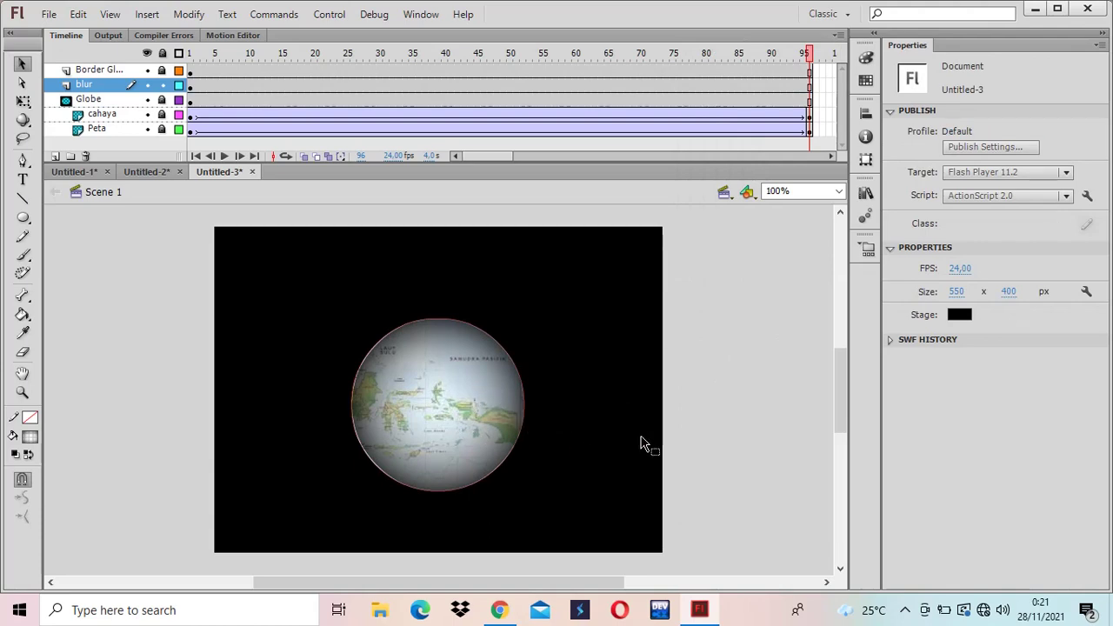
key(ctrl+Return)
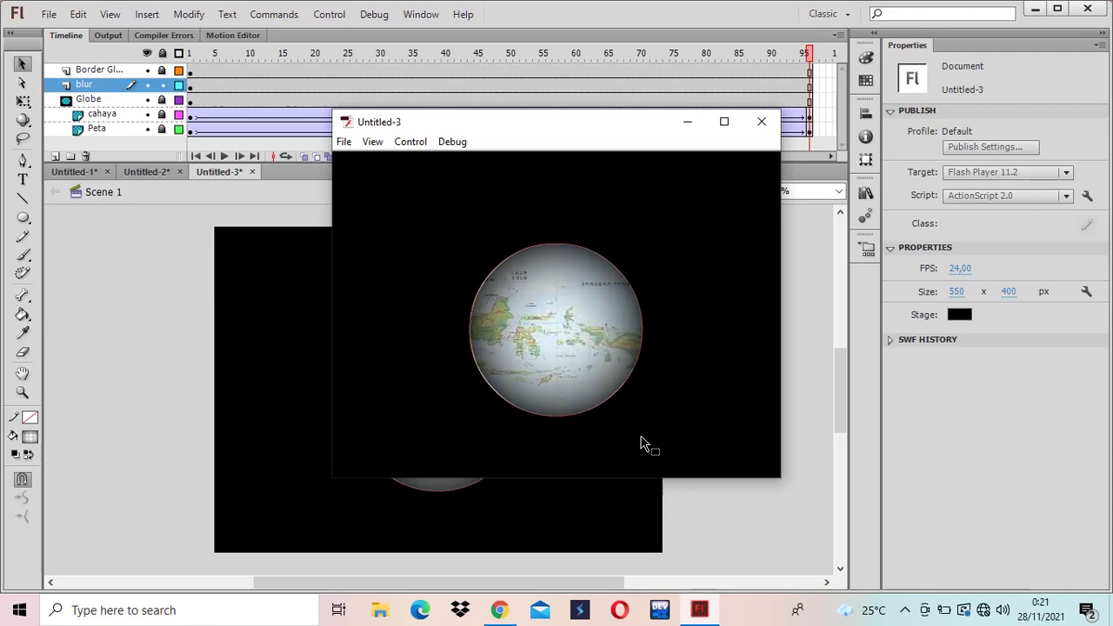
click(765, 127)
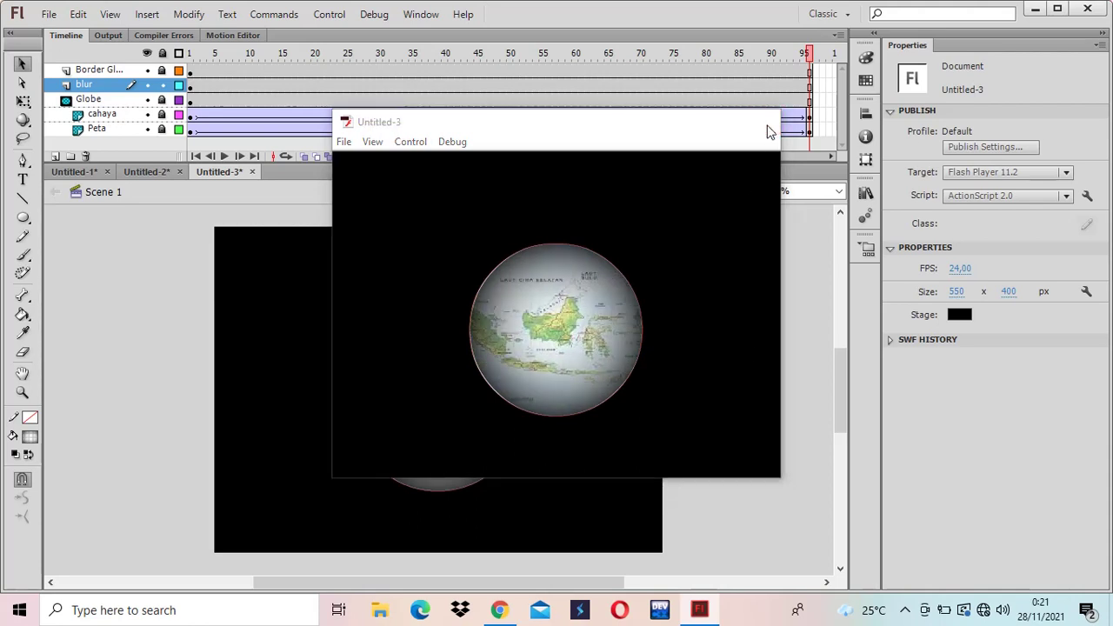
Add a layer named Tiang Globe above the globe's border layer and lock the blur layer.
click(118, 73)
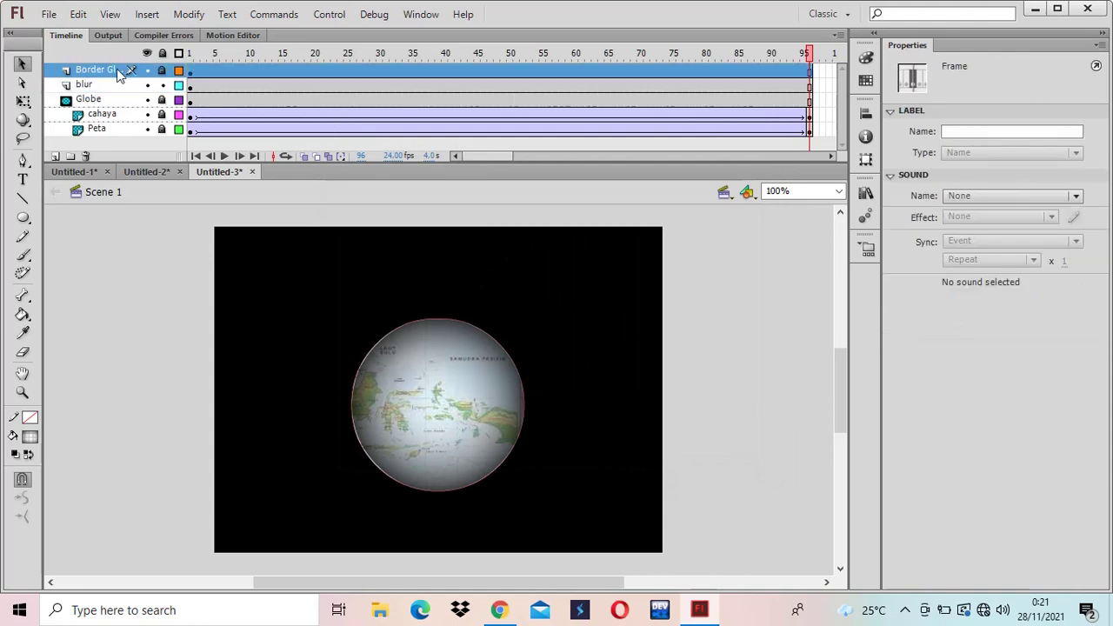
click(55, 156)
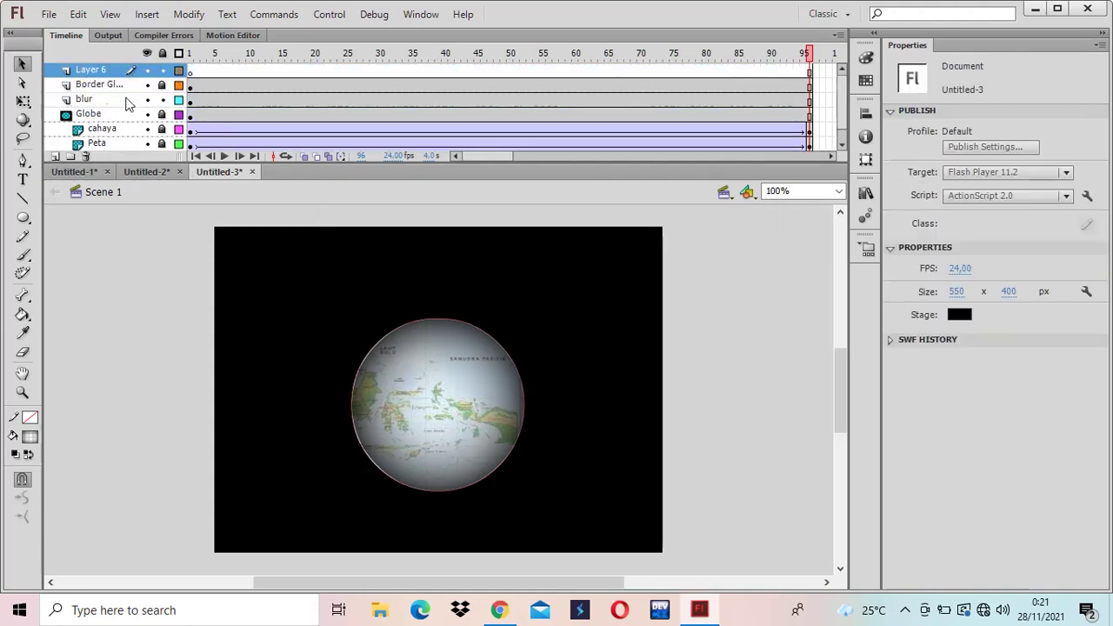
double_click(90, 70)
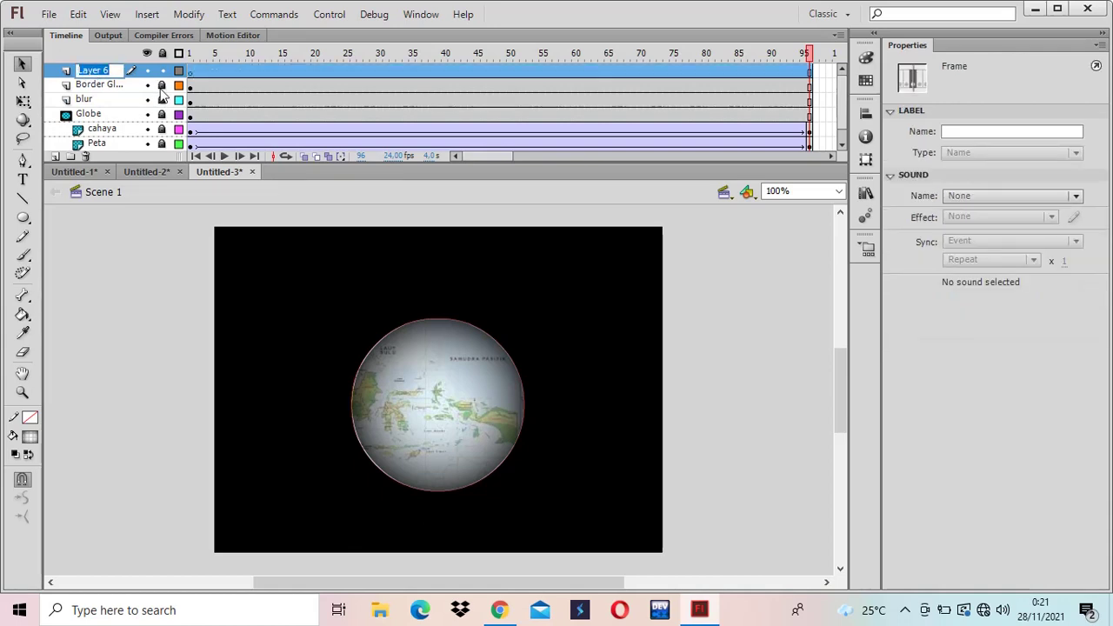
text(Tiang Globe)
key(Return)
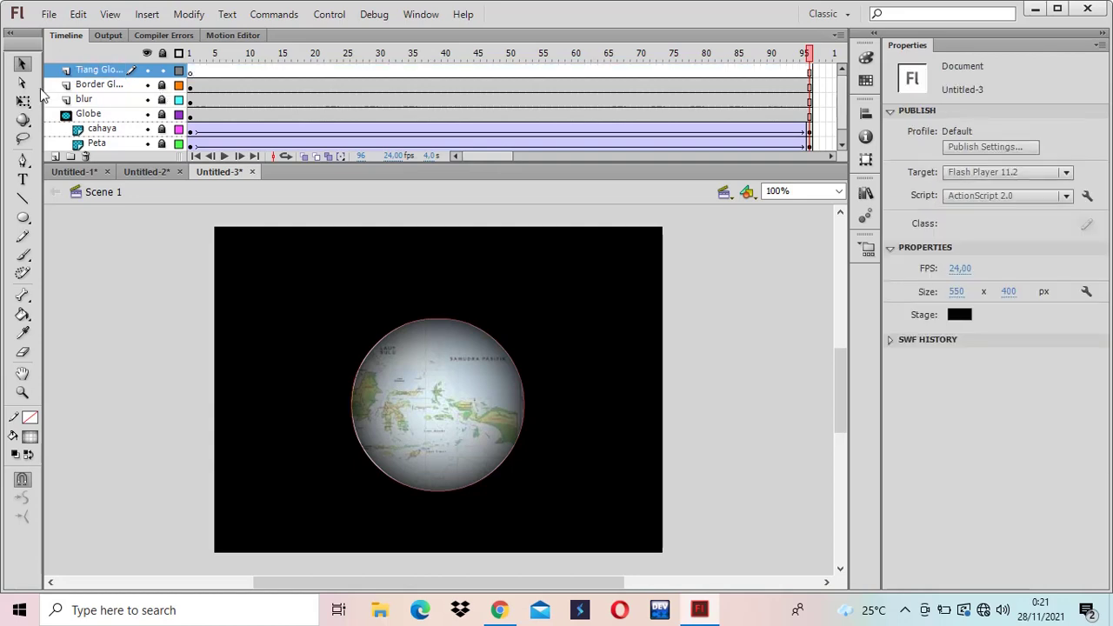
Draw a dark brown circle (#663300) without outline about 232 px wide and centre it over the globe at about X 156, Y 100.
click(23, 217)
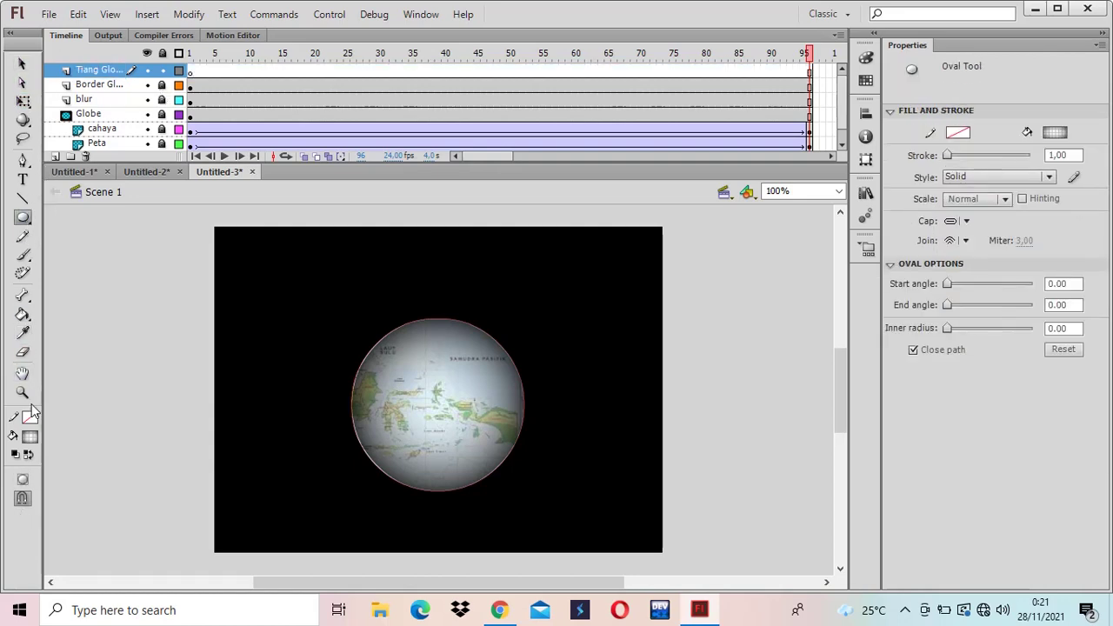
click(30, 419)
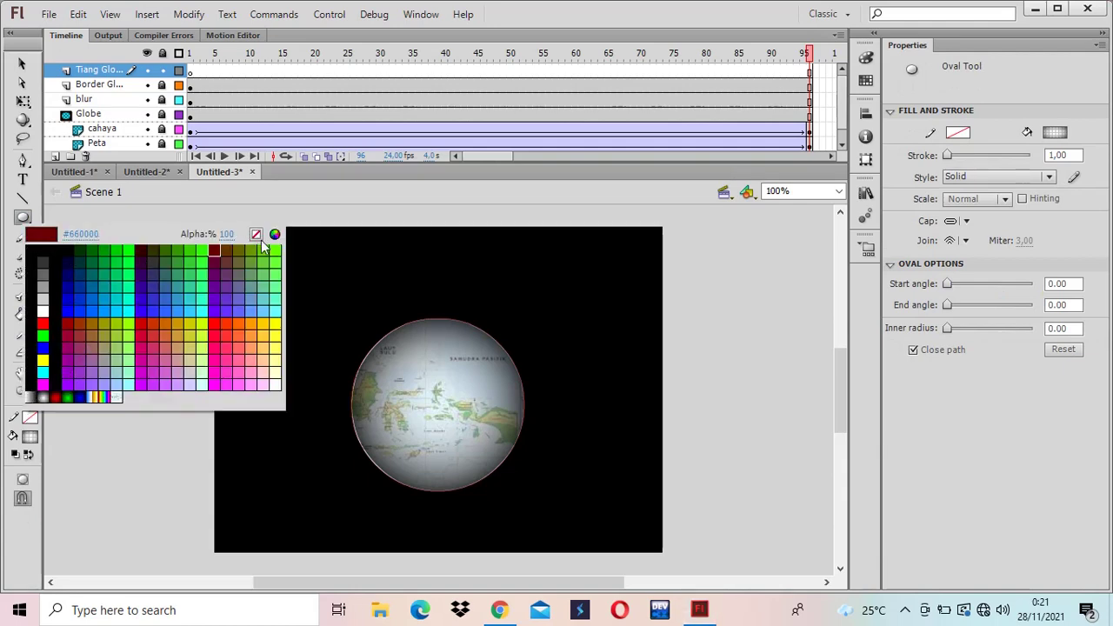
click(257, 235)
click(33, 437)
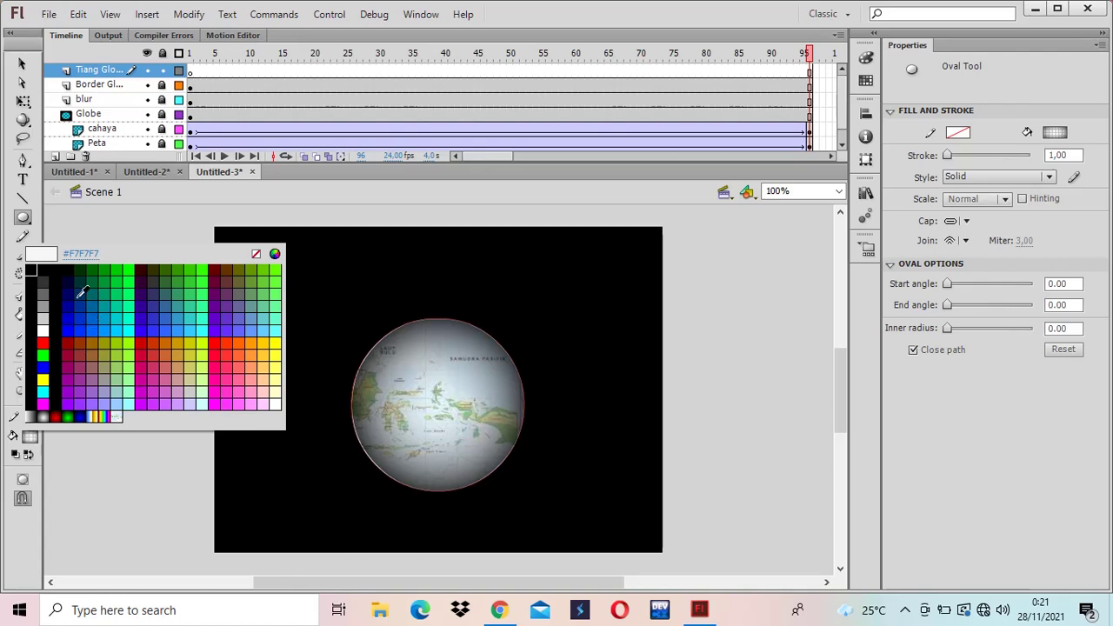
click(232, 268)
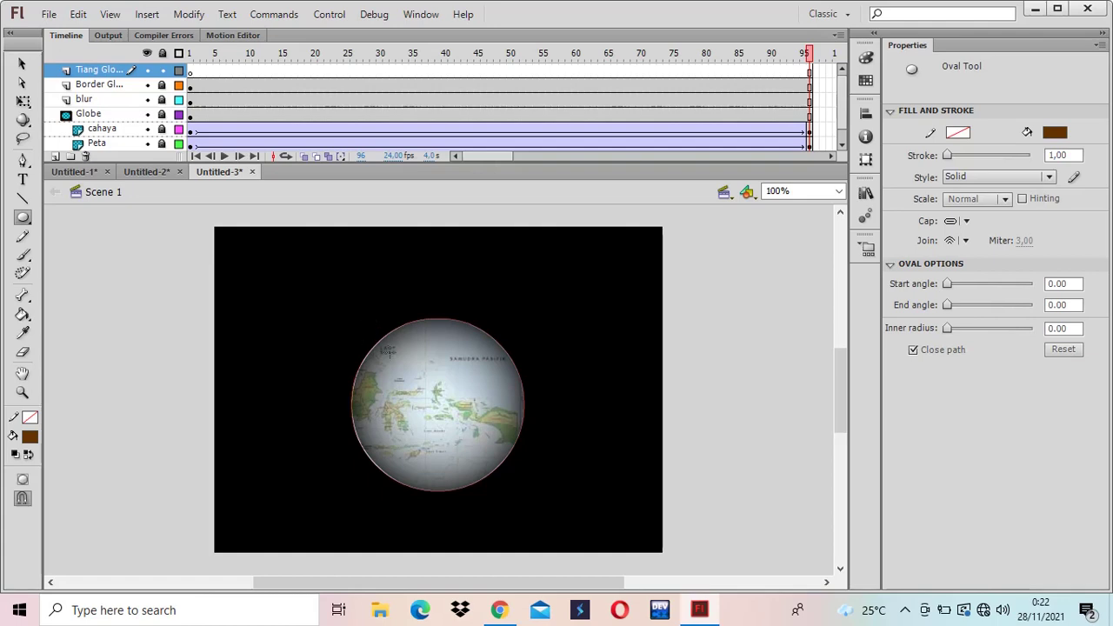
drag(378, 338, 569, 492)
key(v)
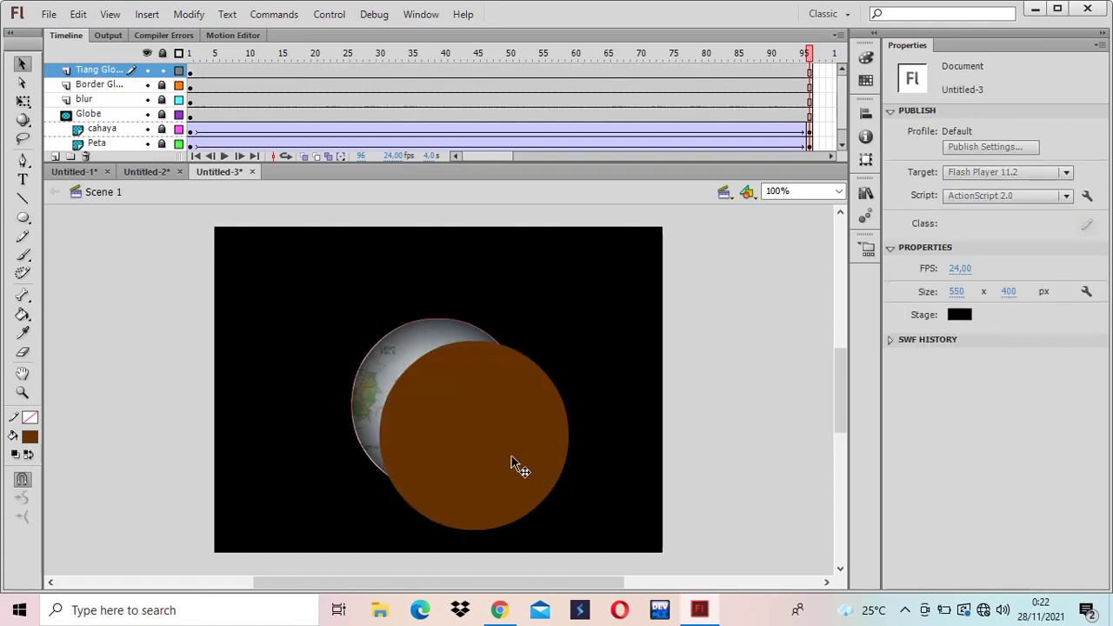
drag(513, 461, 473, 425)
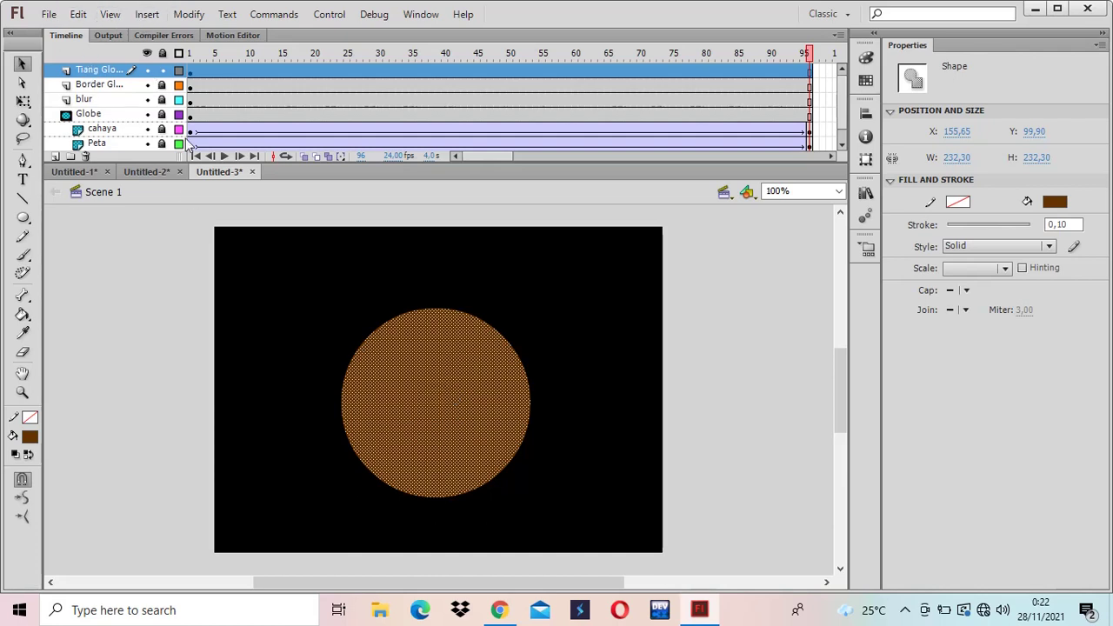
Place a copy of the brown circle beside it, scale the copy down to about 216 px and fill it with turquoise.
drag(432, 406, 655, 401)
key(q)
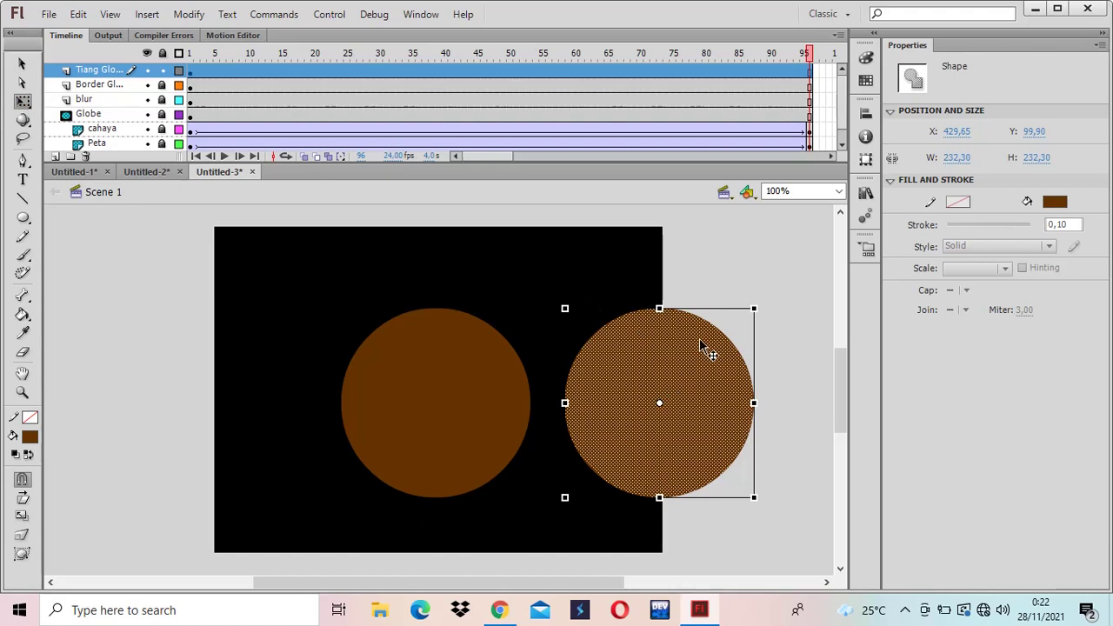
drag(755, 308, 740, 322)
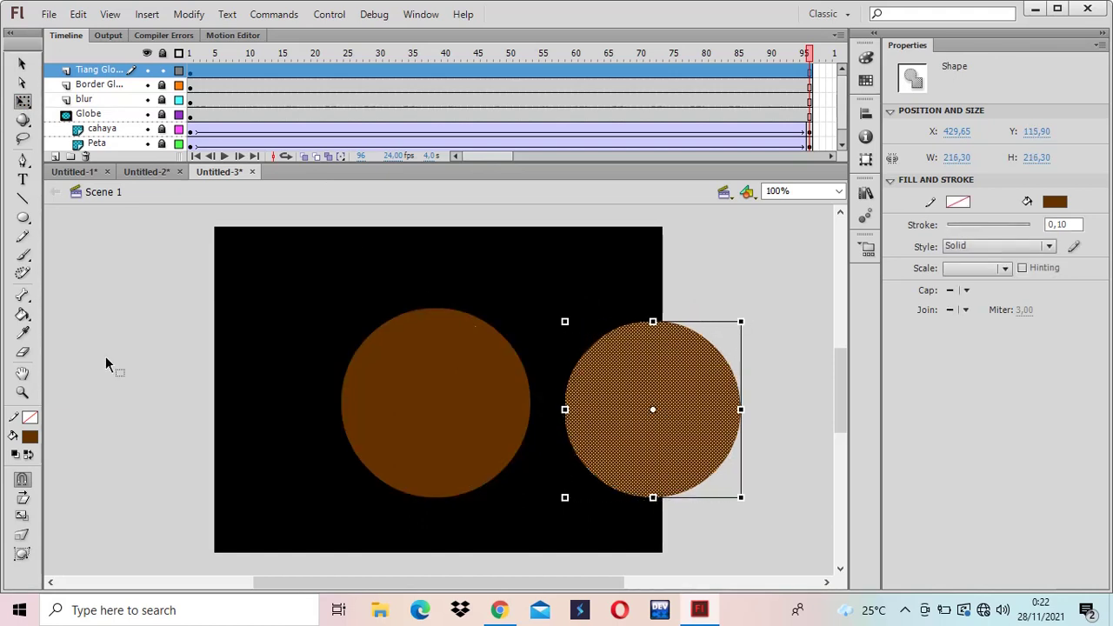
click(33, 437)
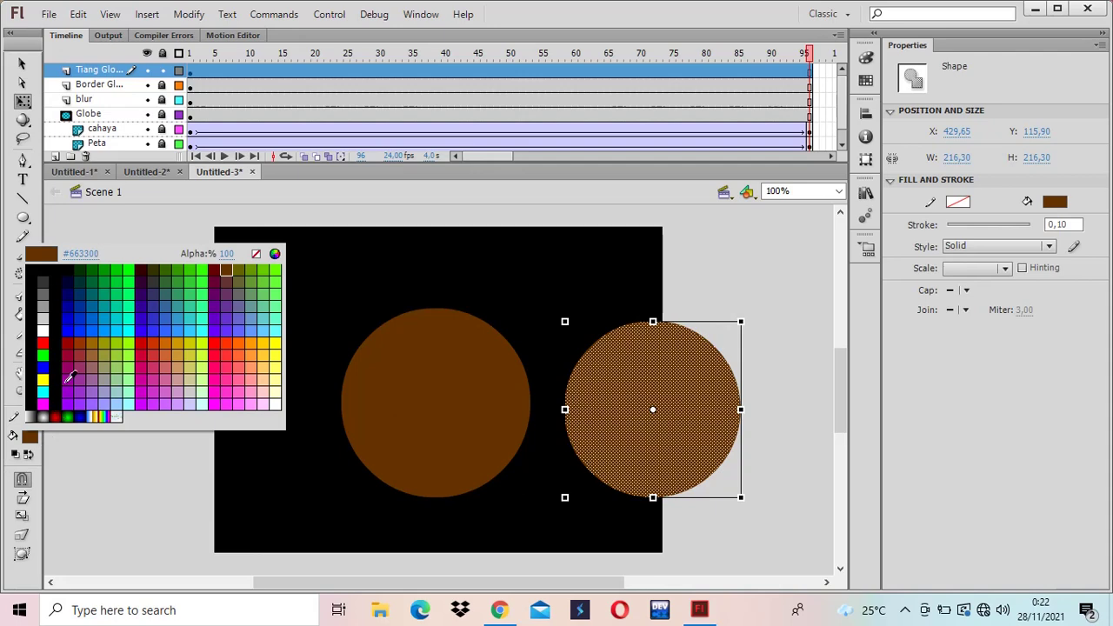
click(199, 327)
Move the turquoise circle onto the brown one and nudge it to about X 156, Y 111, leaving a crescent uncovered.
drag(630, 416, 392, 405)
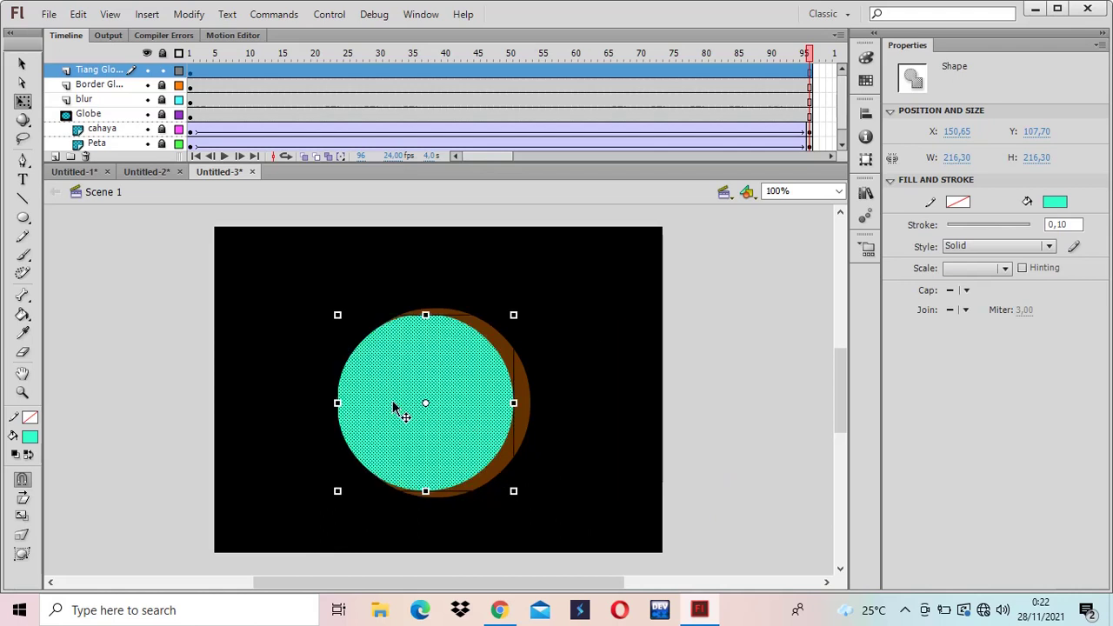
key(Down)
key(Down)
key(Down)
key(Down)
key(Down)
key(Down)
key(Down)
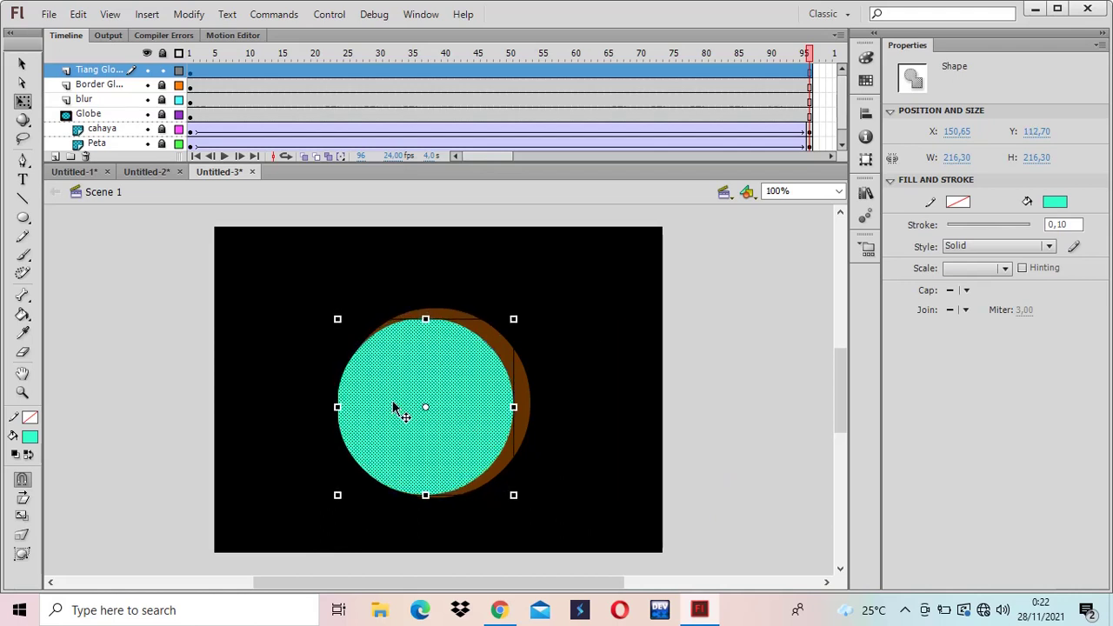
key(Right)
key(Right)
key(Right)
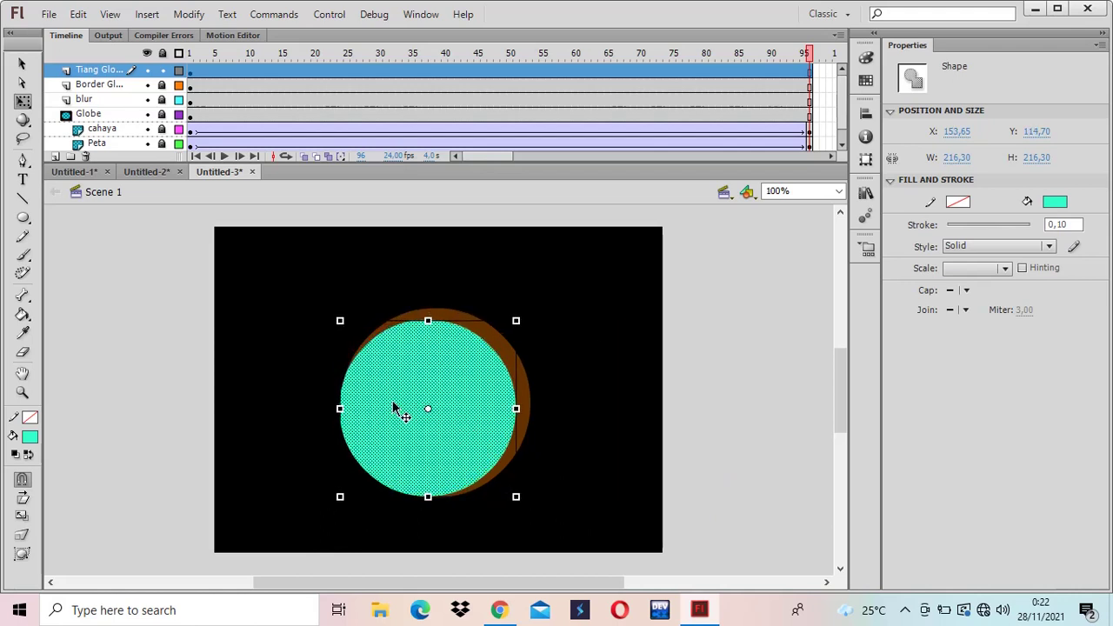
key(Right)
key(Right)
key(Right)
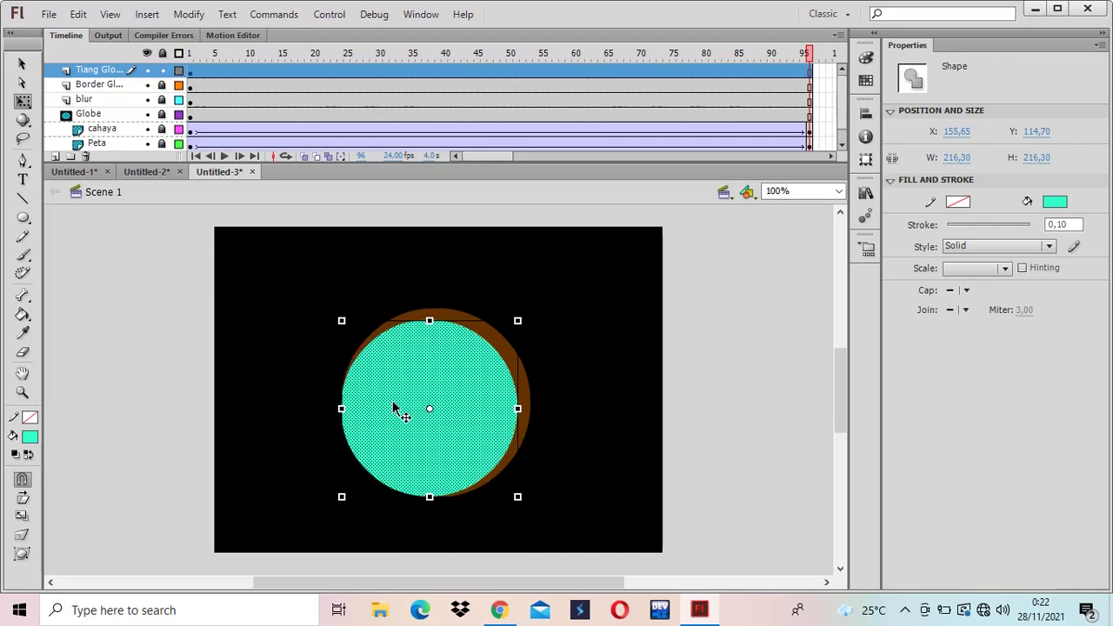
key(Up)
key(Up)
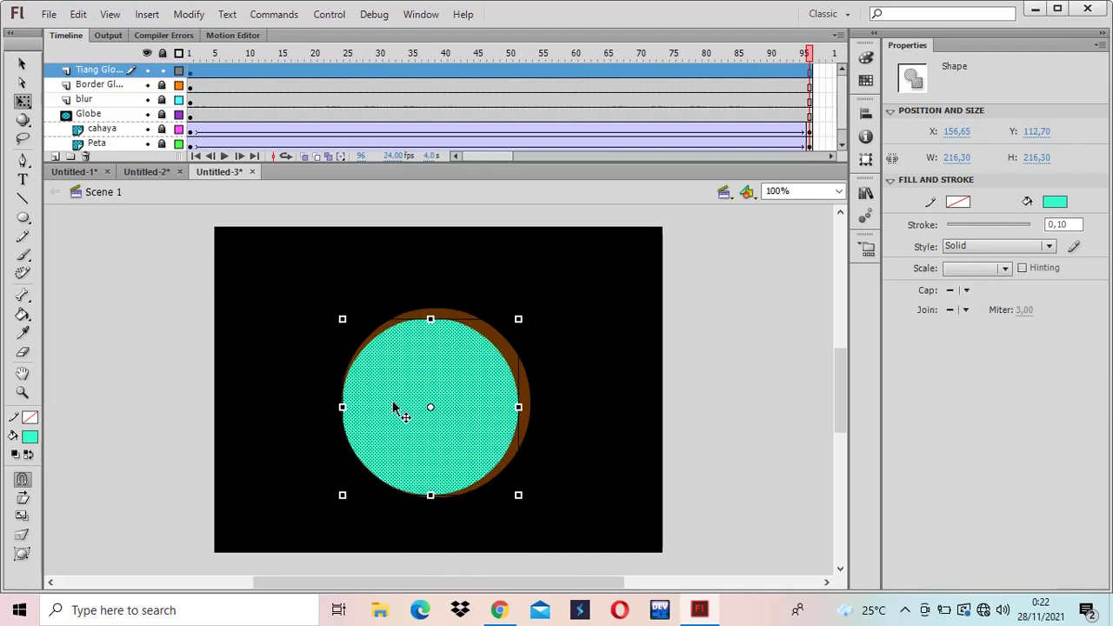
key(Up)
key(Left)
key(Up)
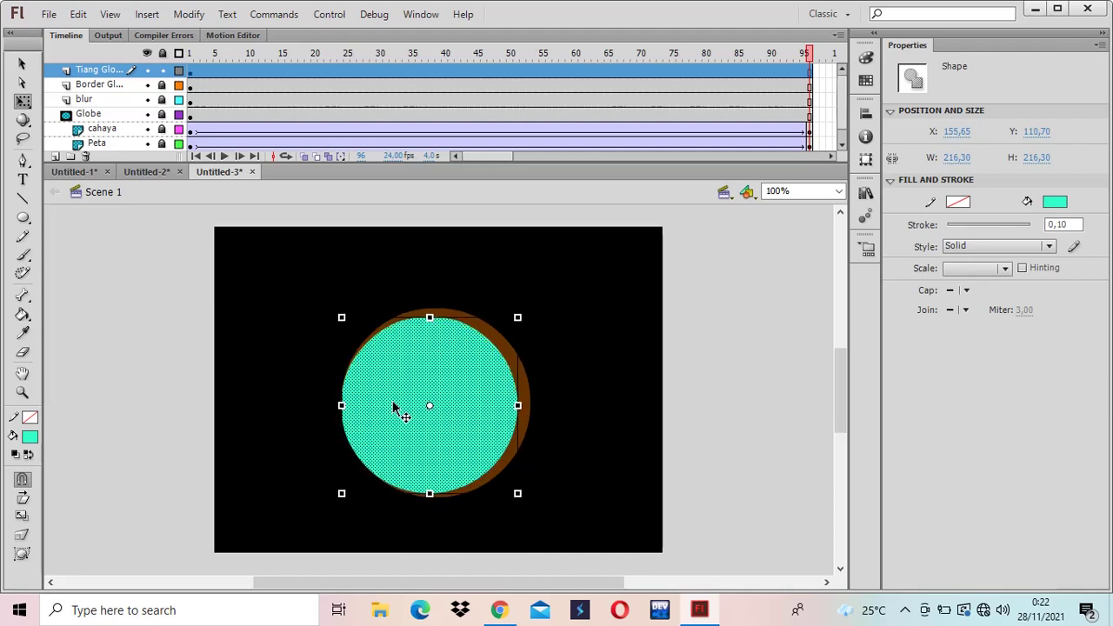
Cut the turquoise circle out of the brown one and delete the upper-left part of the remaining brown ring.
click(611, 394)
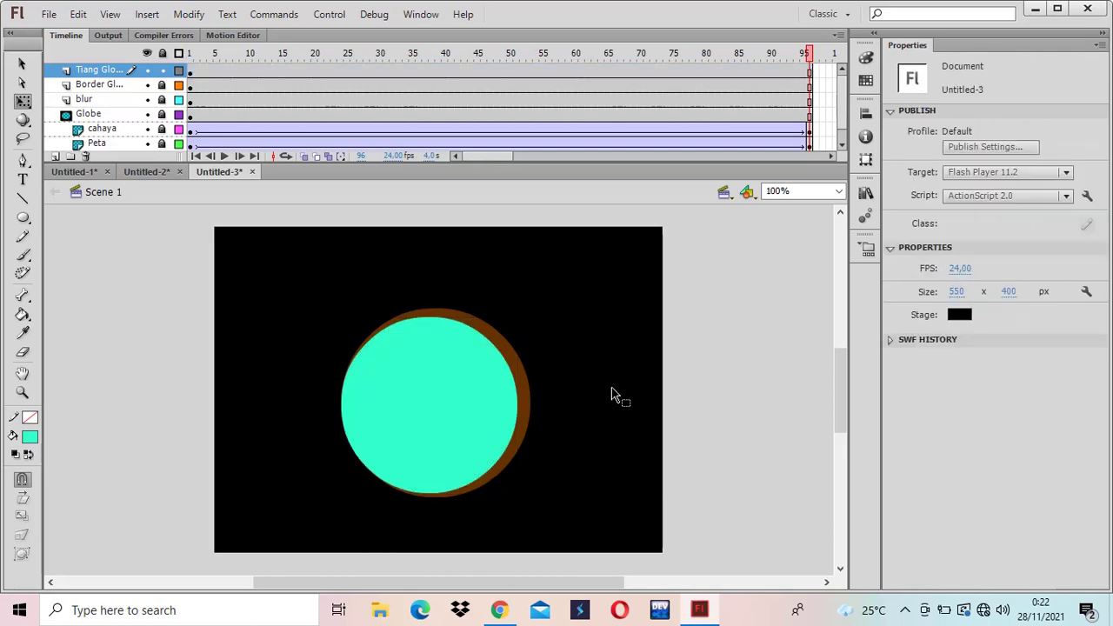
click(456, 409)
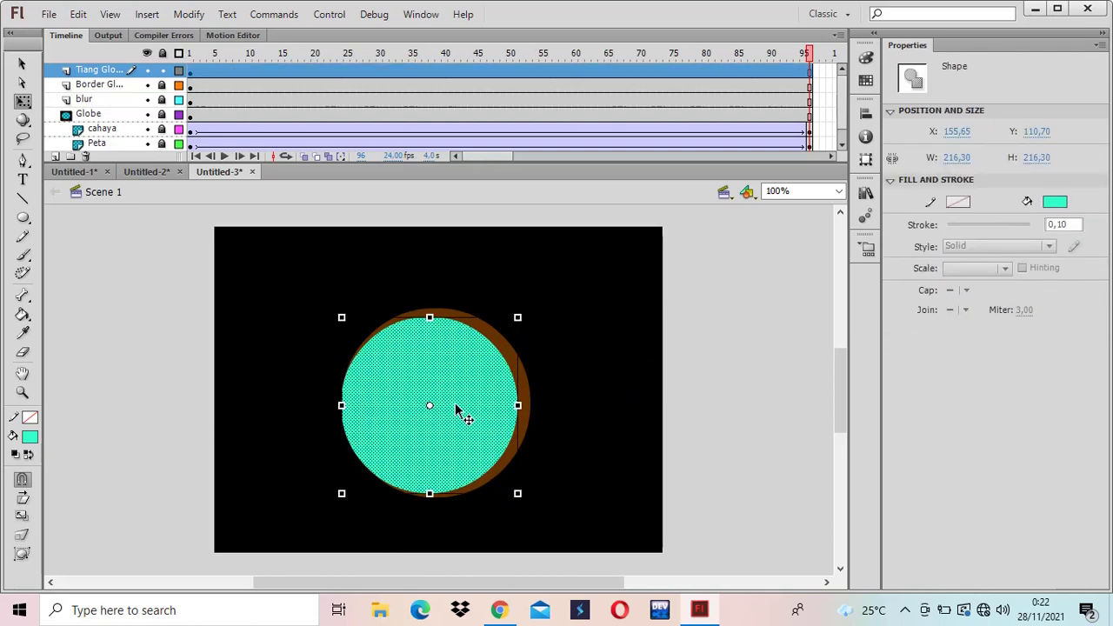
key(Delete)
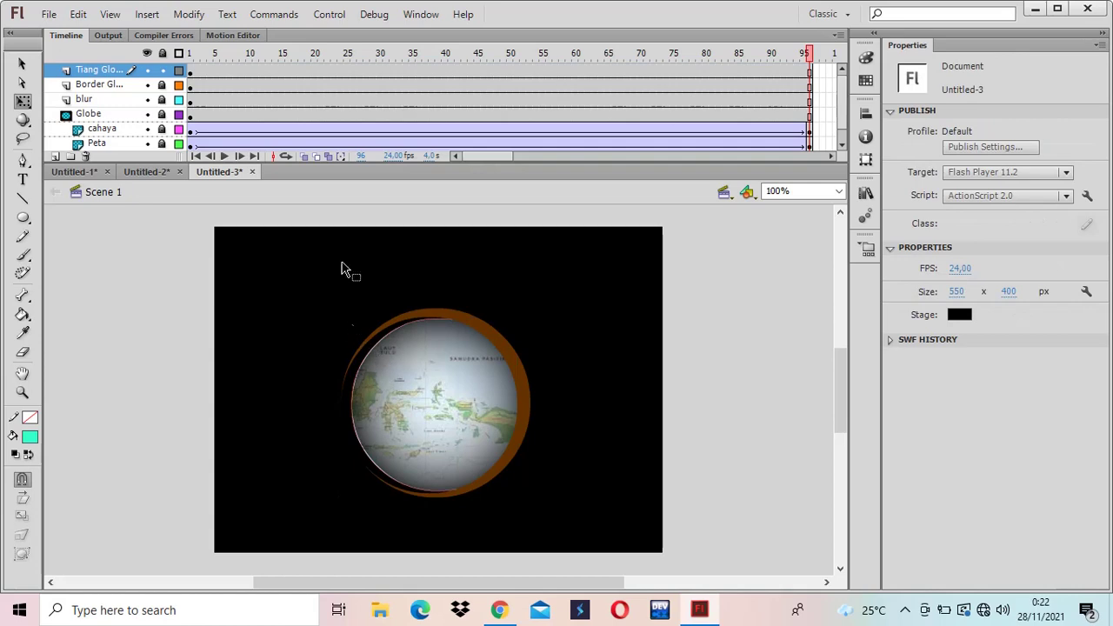
drag(308, 242, 436, 428)
key(Delete)
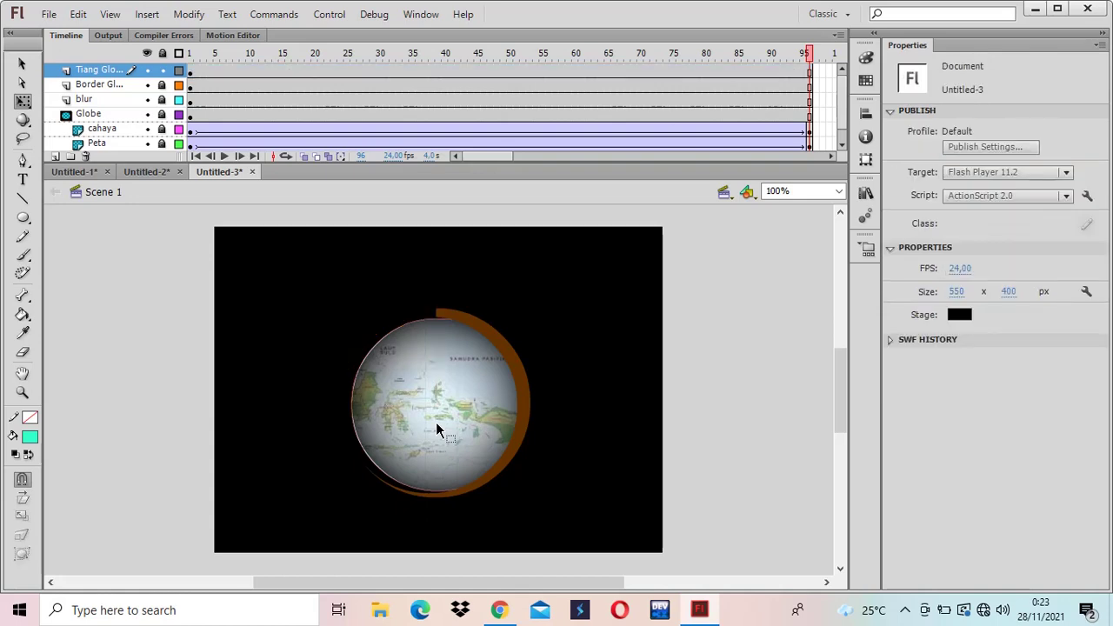
Rotate the brown arc counter-clockwise around the globe and shift it outward to about X 212, Y 93, leaving a gap between them.
click(519, 445)
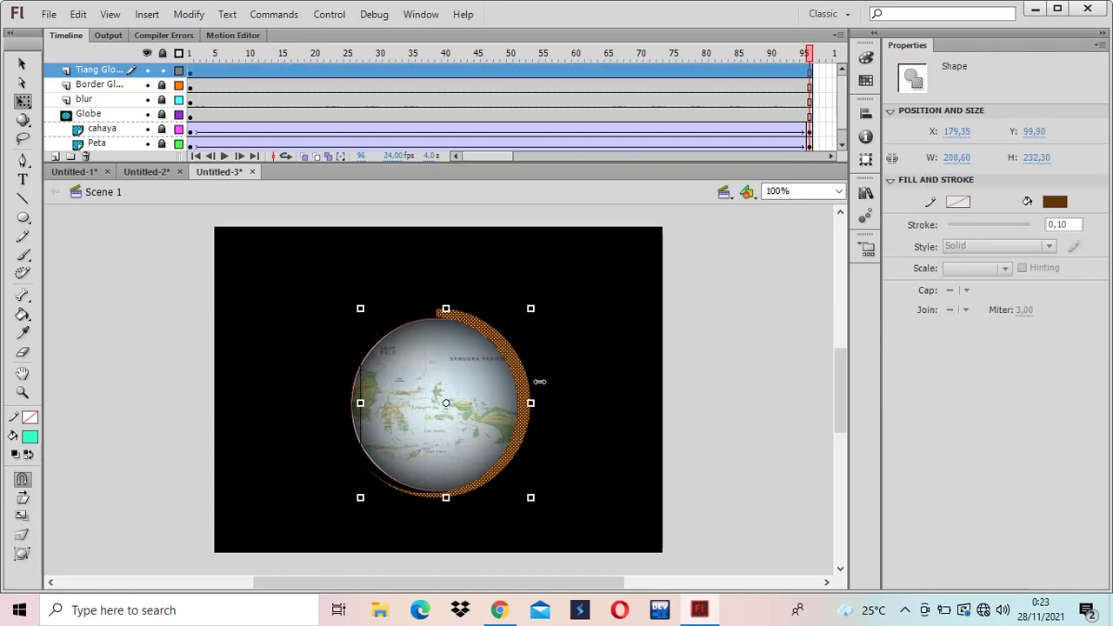
drag(546, 301, 512, 272)
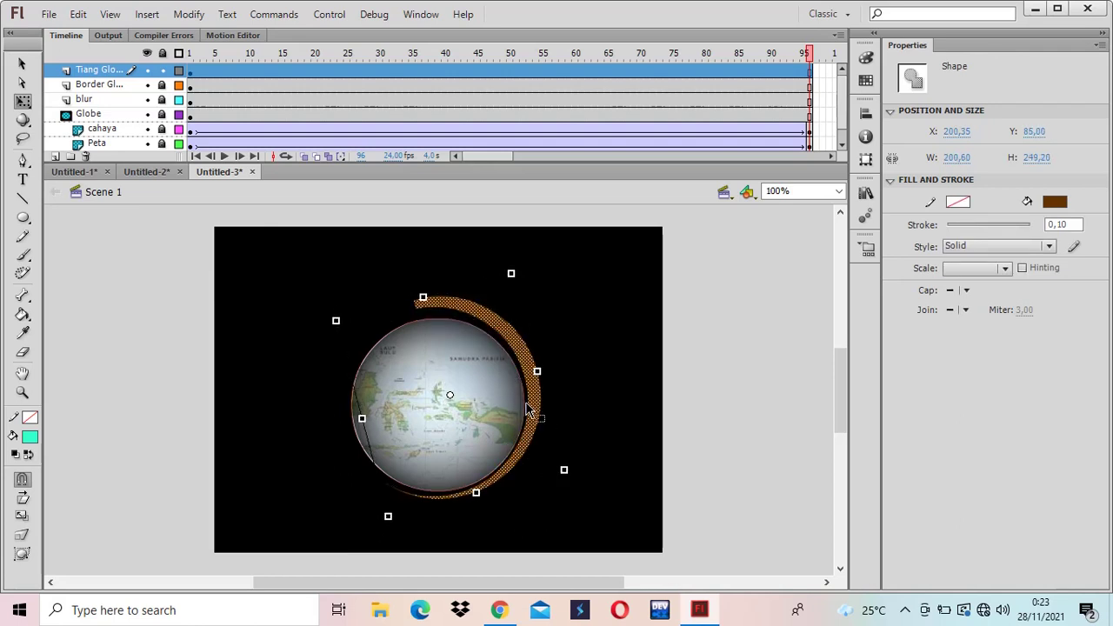
drag(532, 398, 533, 404)
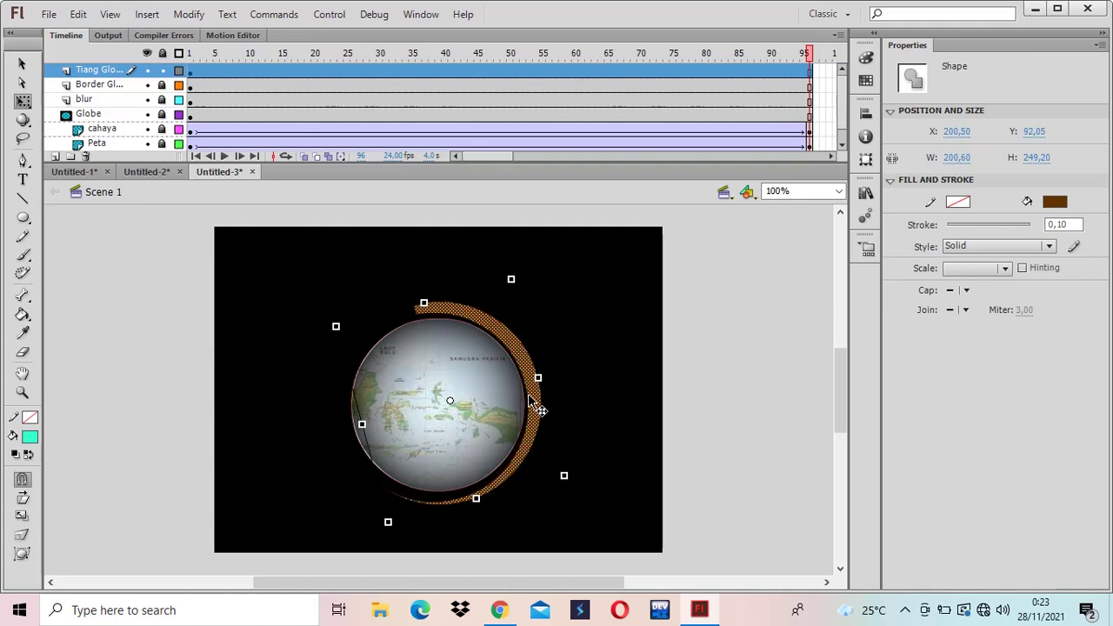
key(Right)
key(Right)
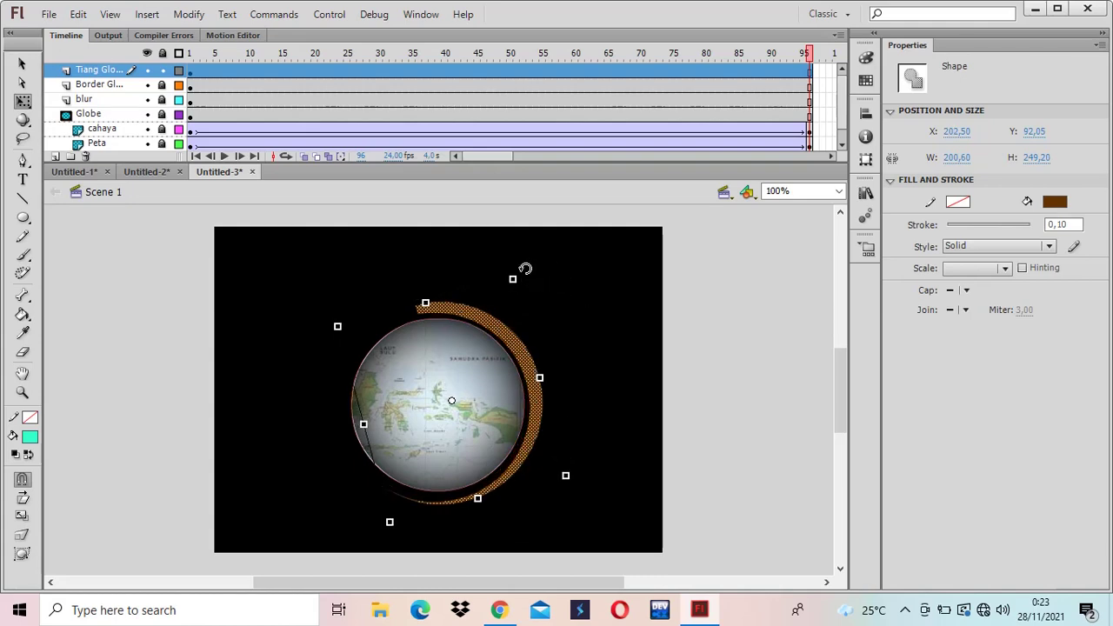
drag(524, 268, 511, 263)
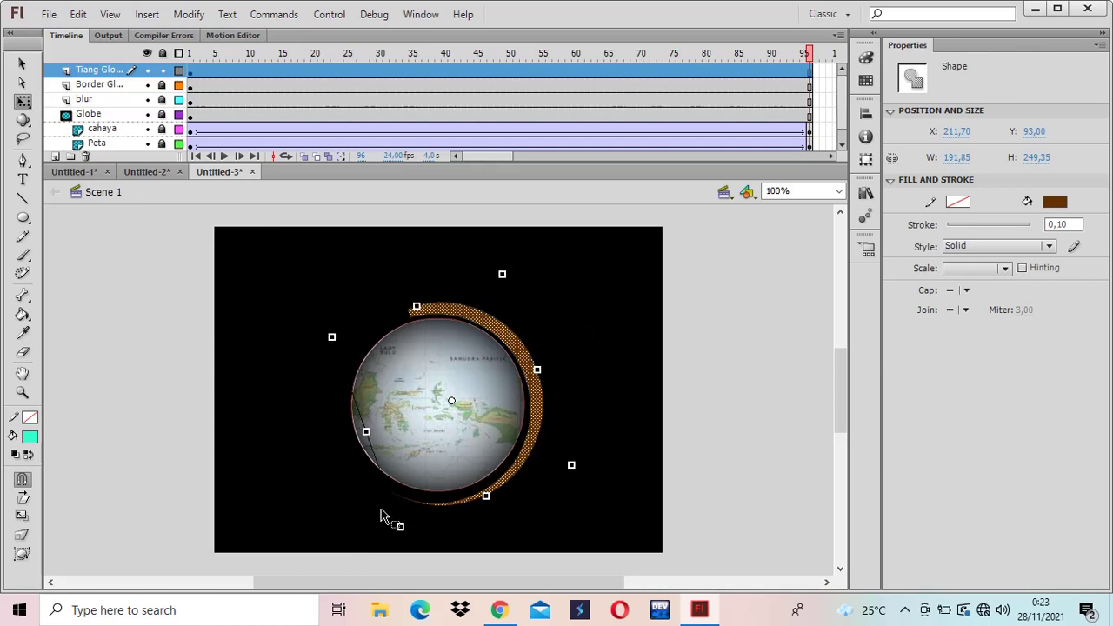
Delete the thin tail at the brown arc's lower-left end and nudge the arc to about X 236, Y 89.
drag(316, 402, 426, 559)
click(426, 559)
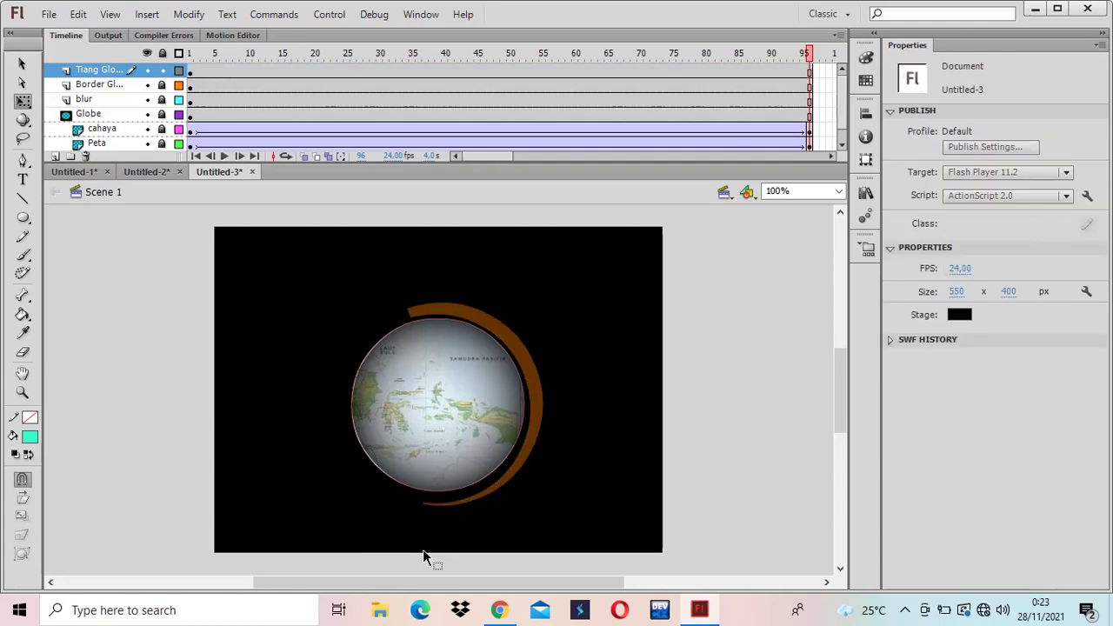
click(499, 337)
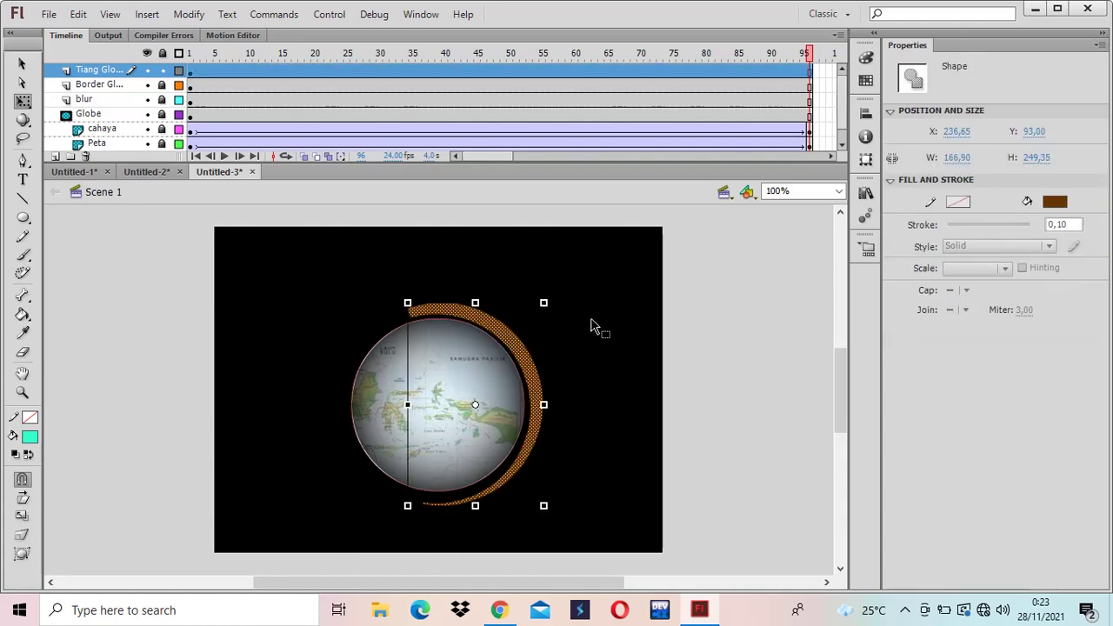
key(Up)
key(Up)
key(Up)
key(Up)
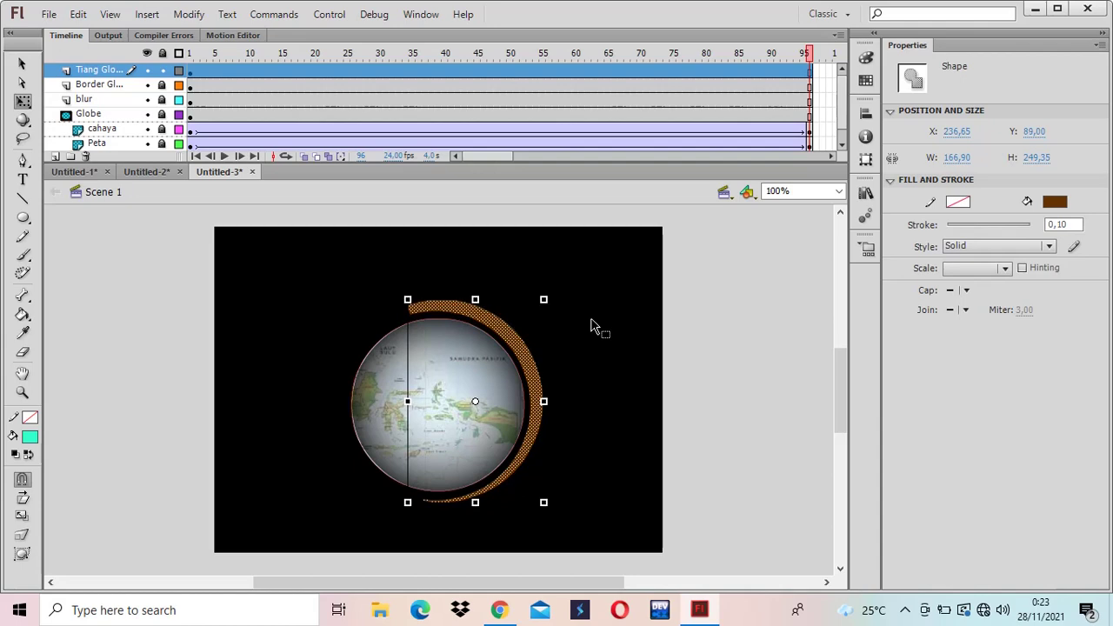
key(Left)
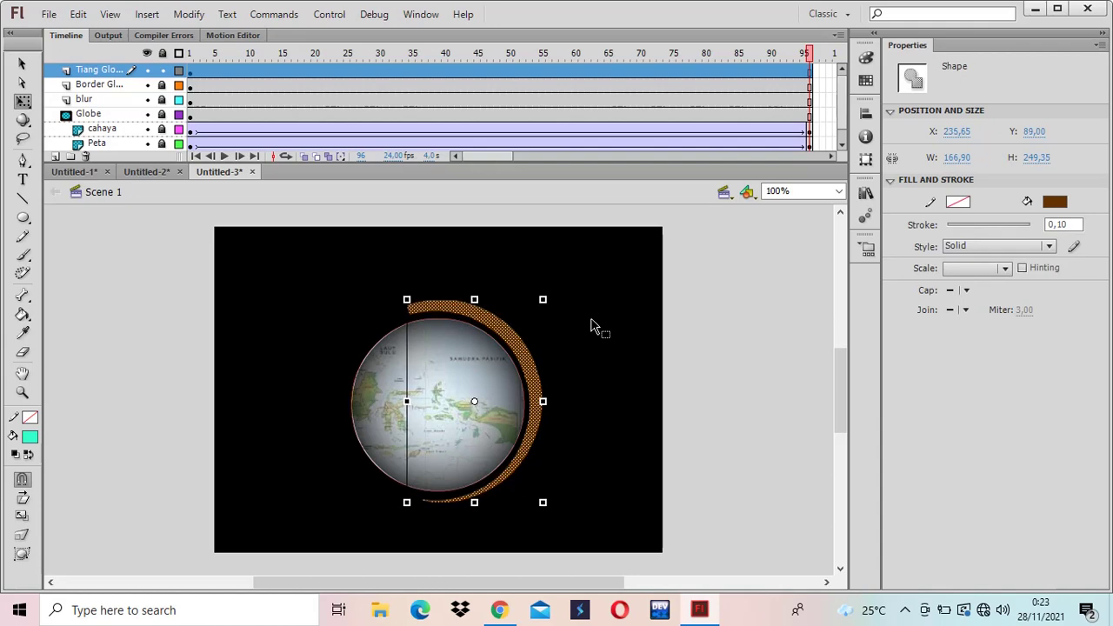
click(600, 413)
Draw a narrow vertical rectangle about 6 by 57 px to the lower left of the globe and fill it with the arc's brown.
scroll(597, 400, down, 2)
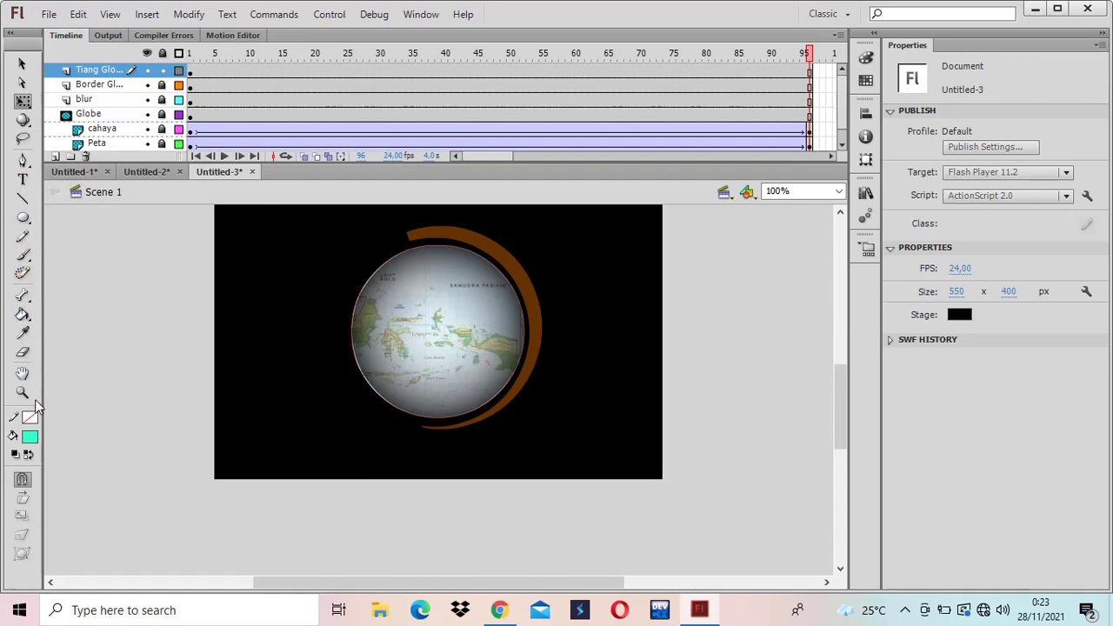
click(23, 217)
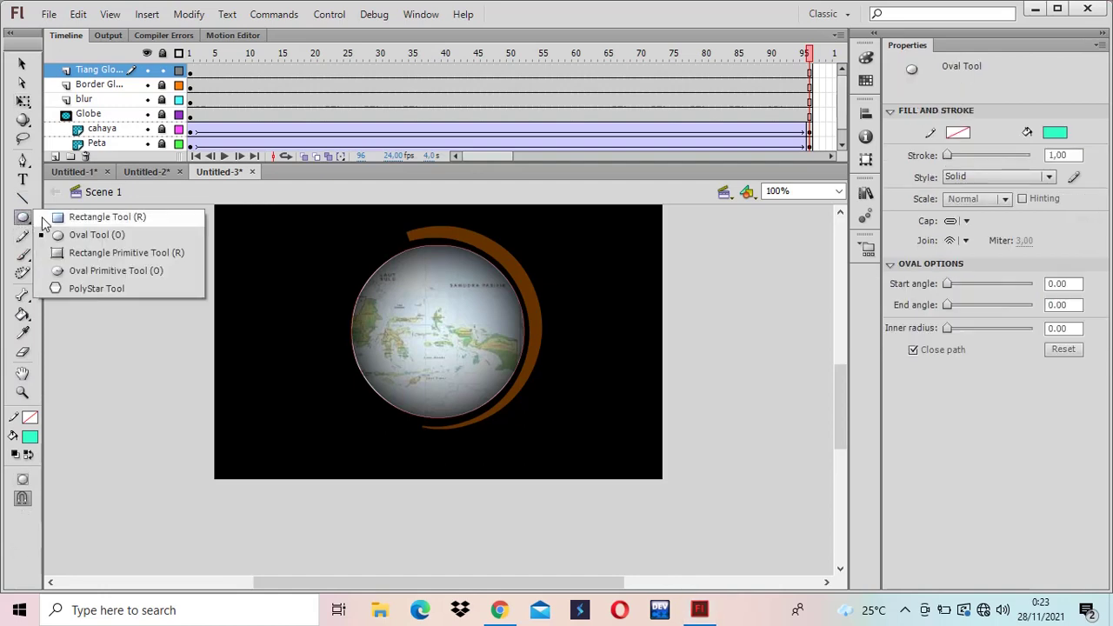
click(45, 218)
drag(288, 429, 297, 438)
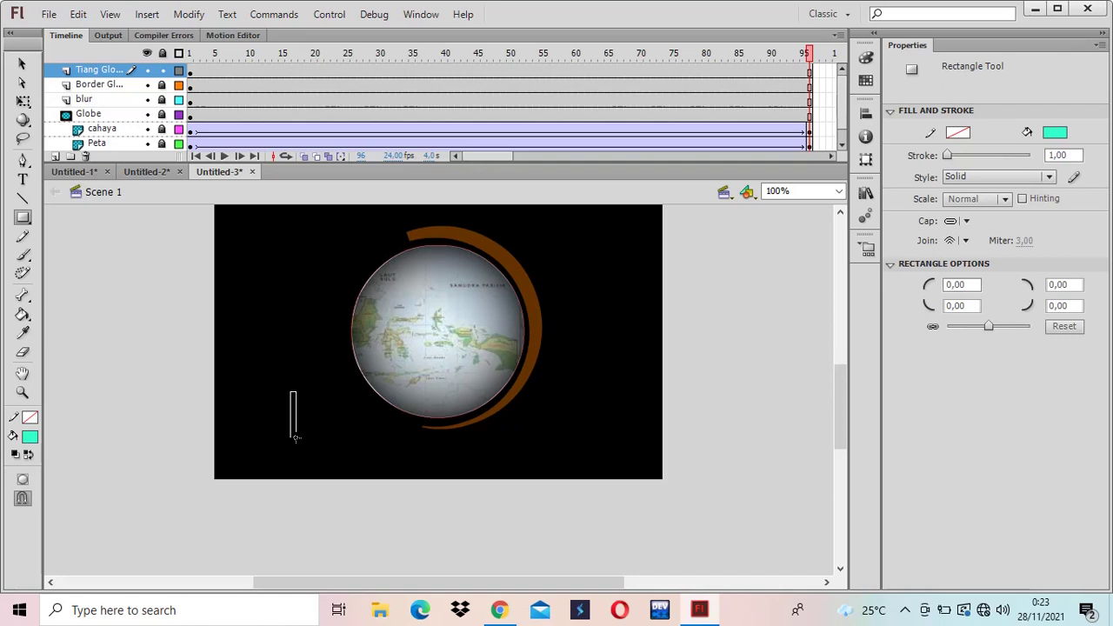
drag(294, 438, 295, 438)
key(v)
drag(236, 368, 318, 467)
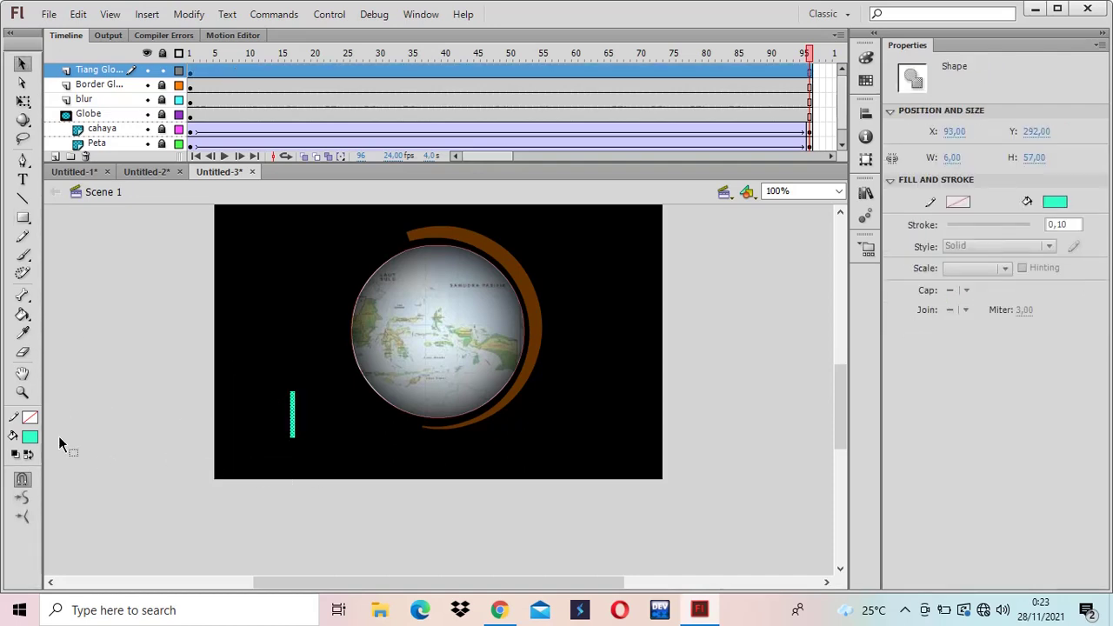
click(30, 440)
click(481, 240)
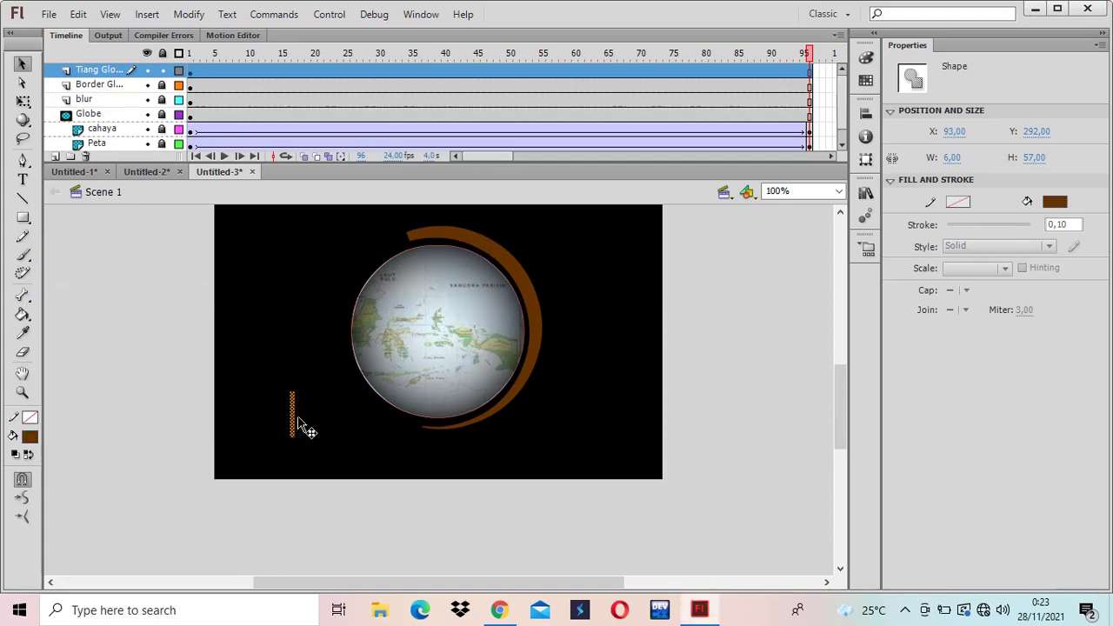
Move the brown bar under the arc's lower end at about X 259, Y 336, and place a copy beside it narrowed to 4 px.
drag(296, 422, 428, 457)
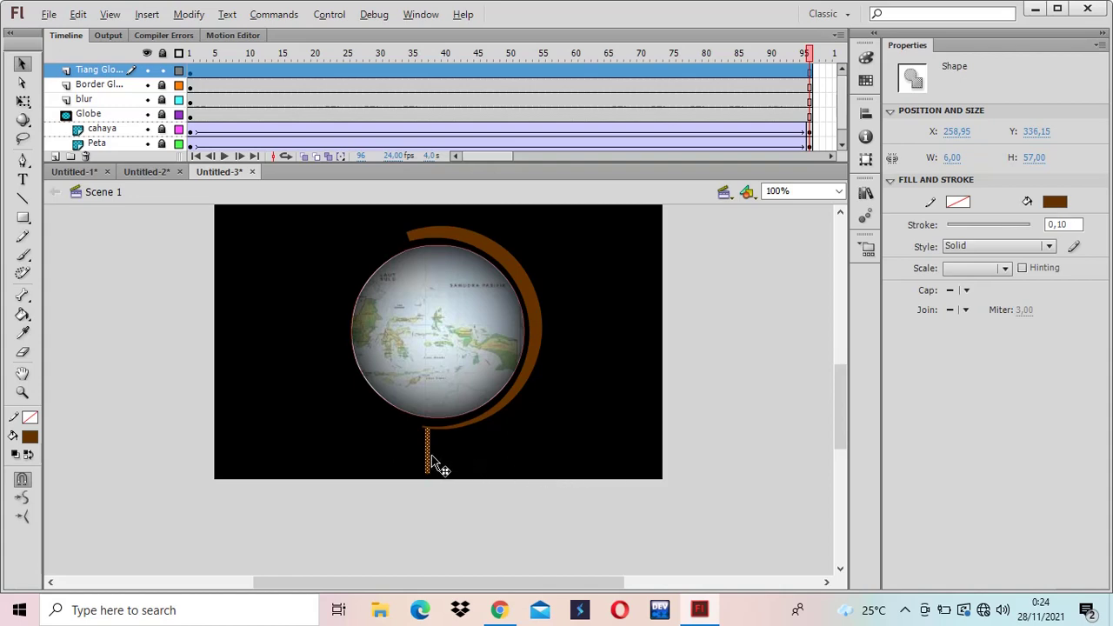
drag(428, 459, 357, 449)
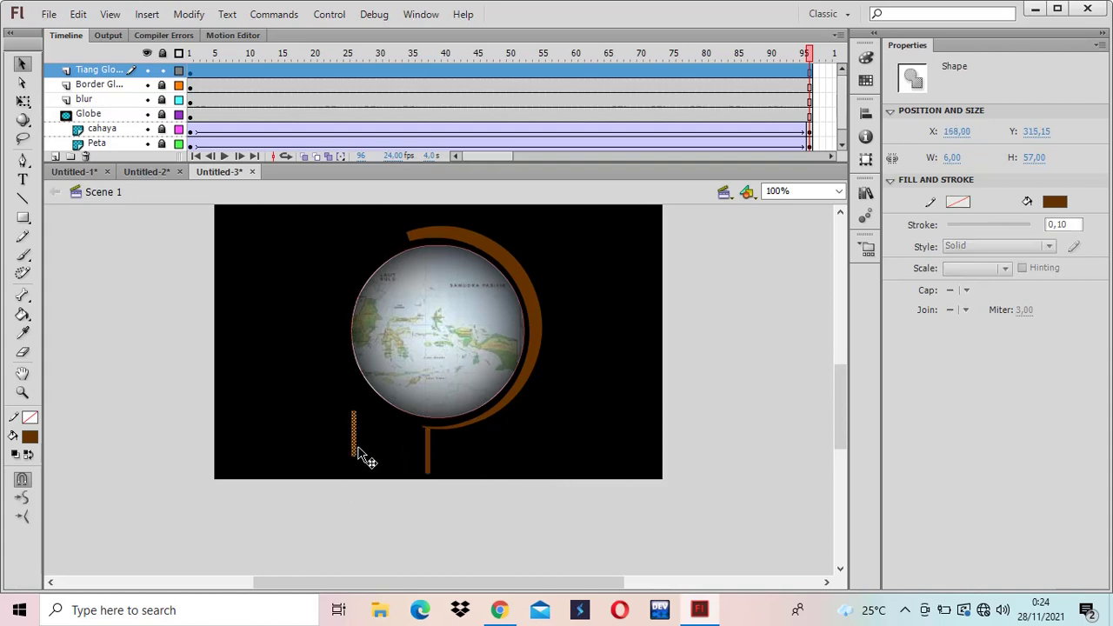
key(q)
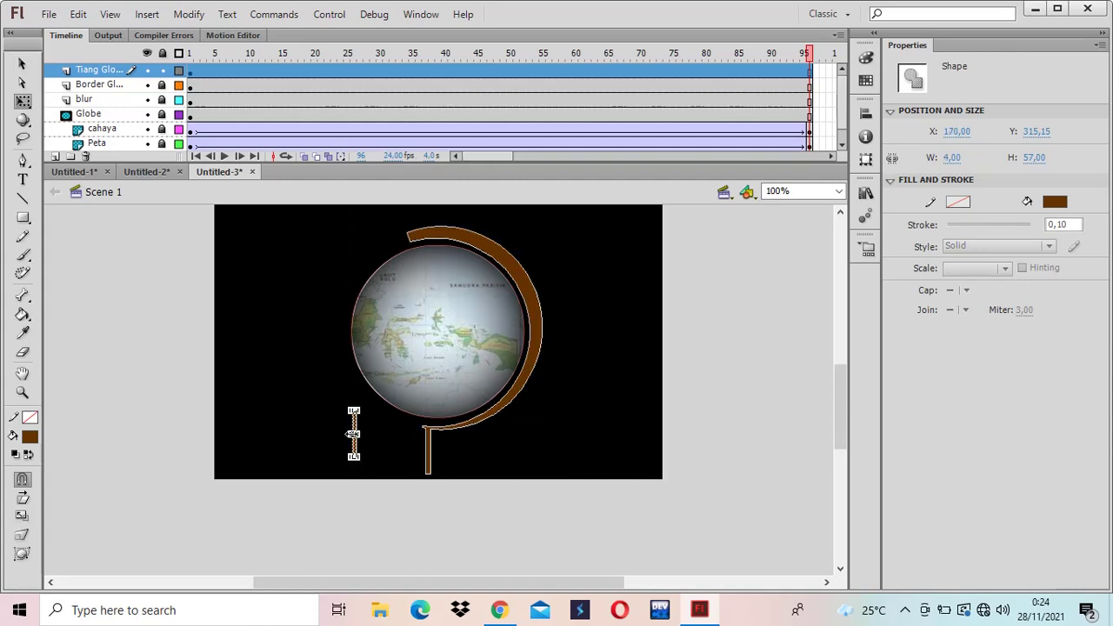
click(370, 450)
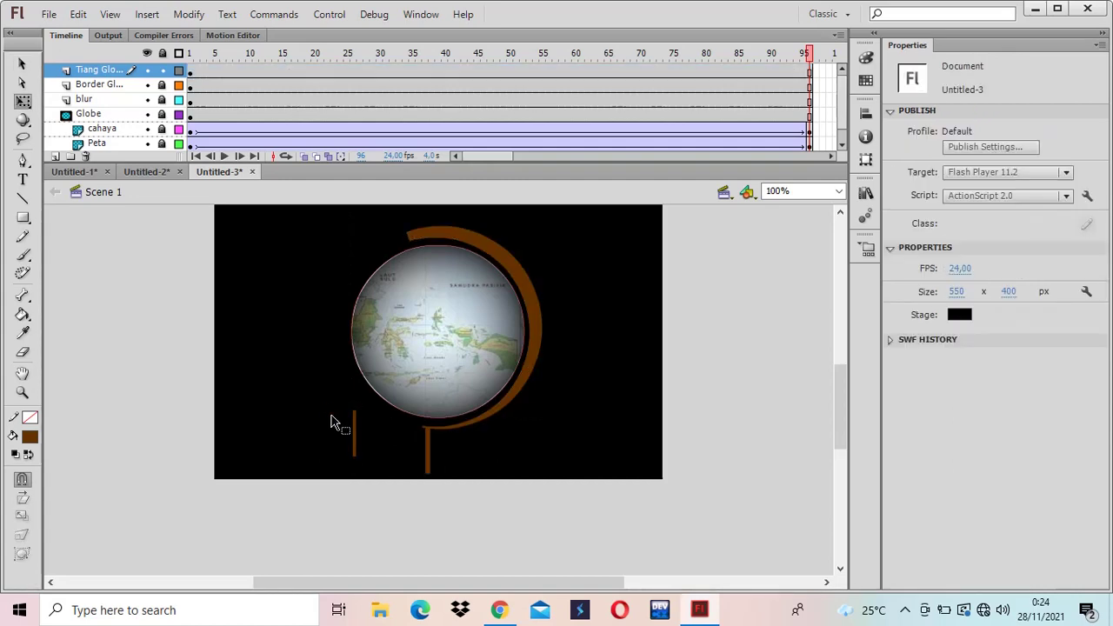
Split the narrow bar, placing its lower piece beneath the globe at about X 259, Y 325 and its upper piece above it at X 265, Y 87.
drag(336, 460, 424, 446)
key(v)
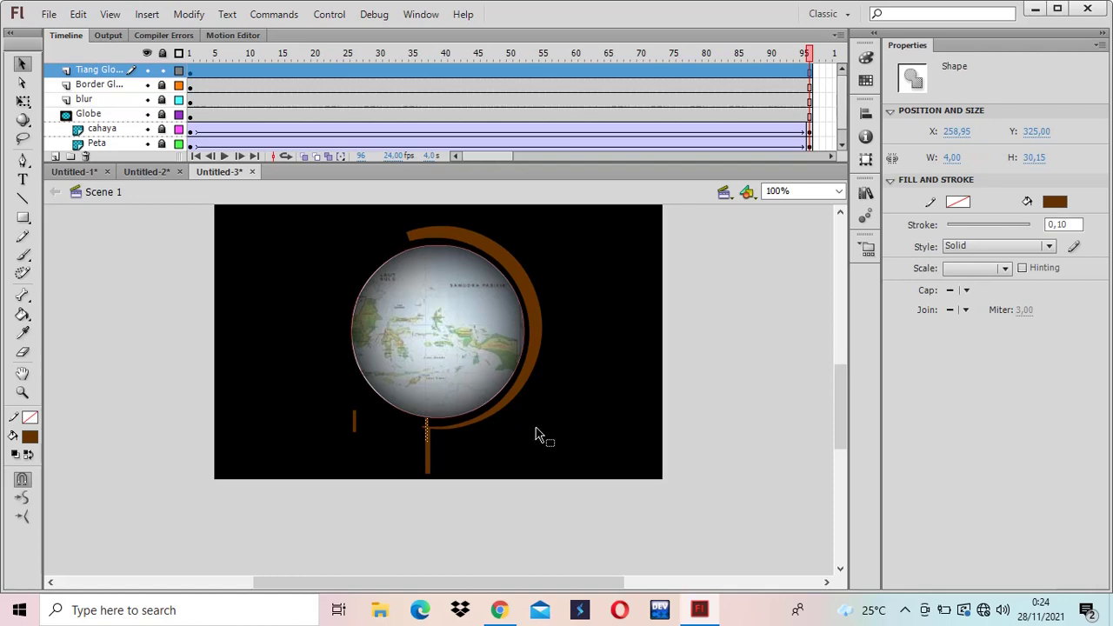
click(356, 423)
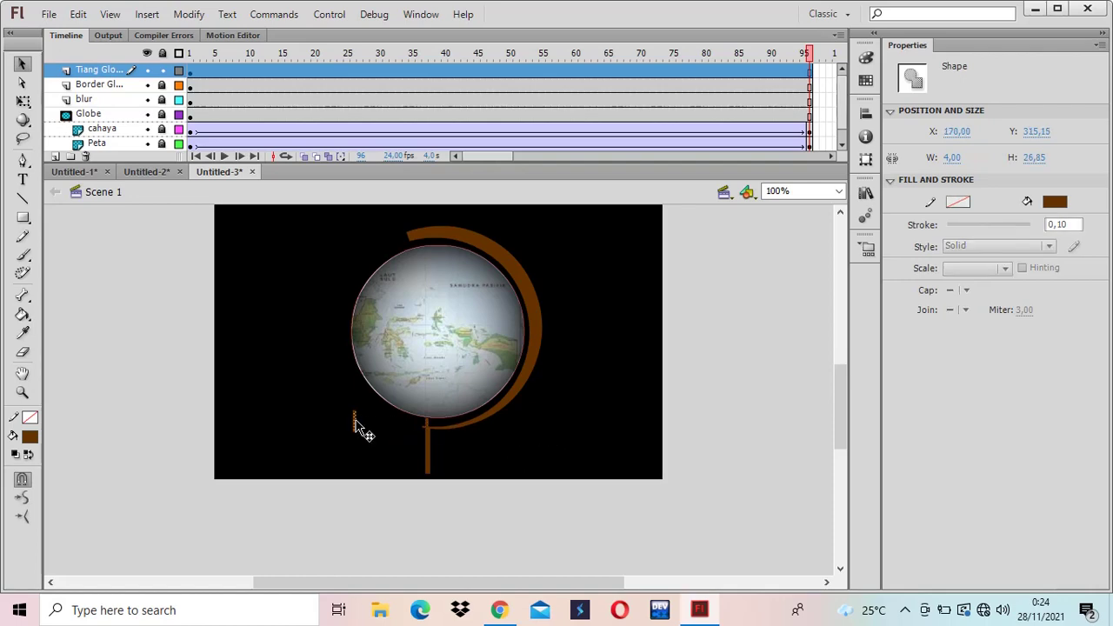
drag(356, 424, 442, 297)
drag(435, 242, 432, 232)
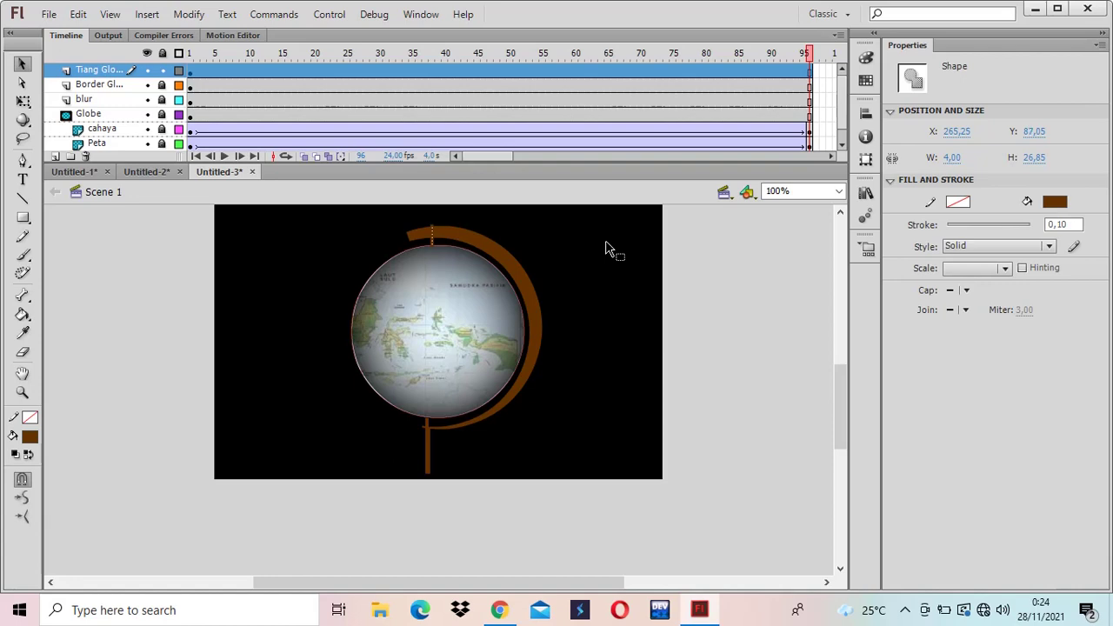
Deselect the bar piece and test the movie to preview the turning globe with its stand.
click(606, 280)
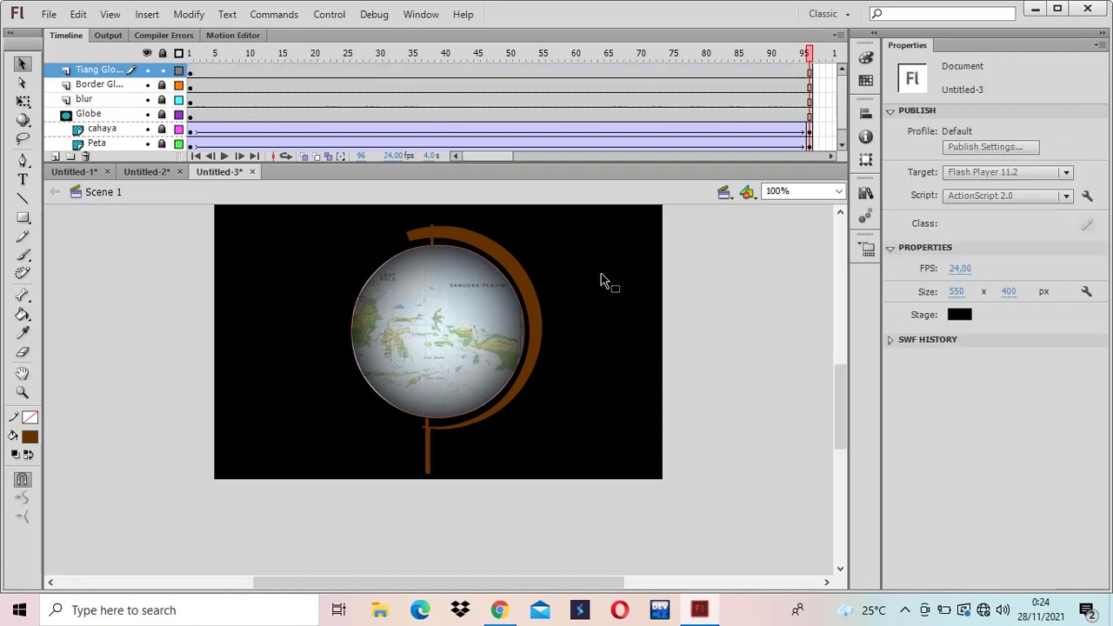
key(ctrl+Return)
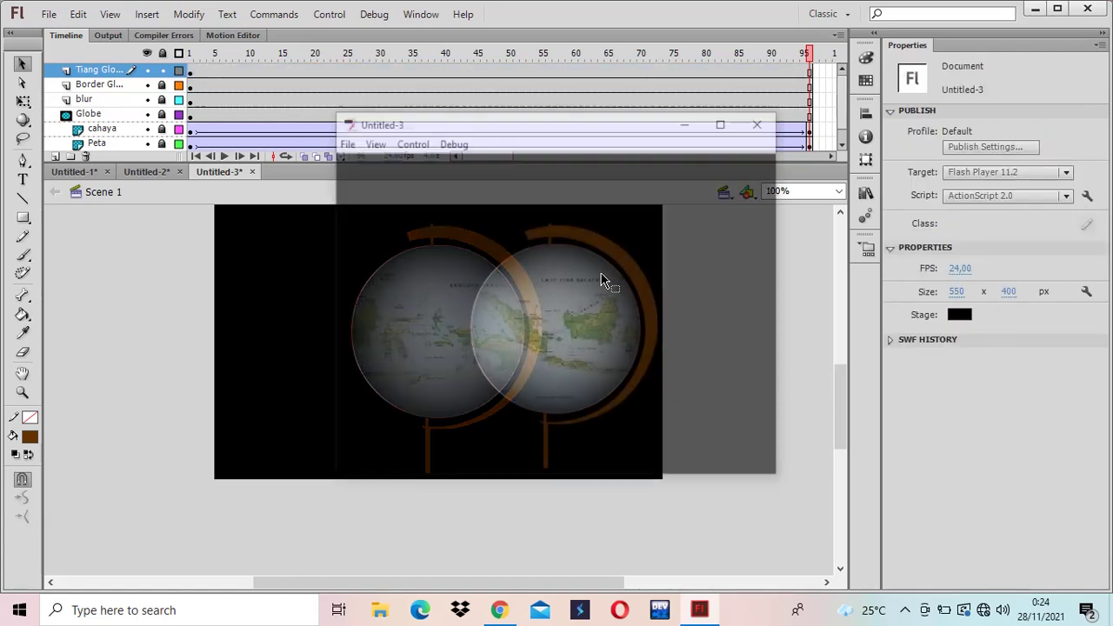